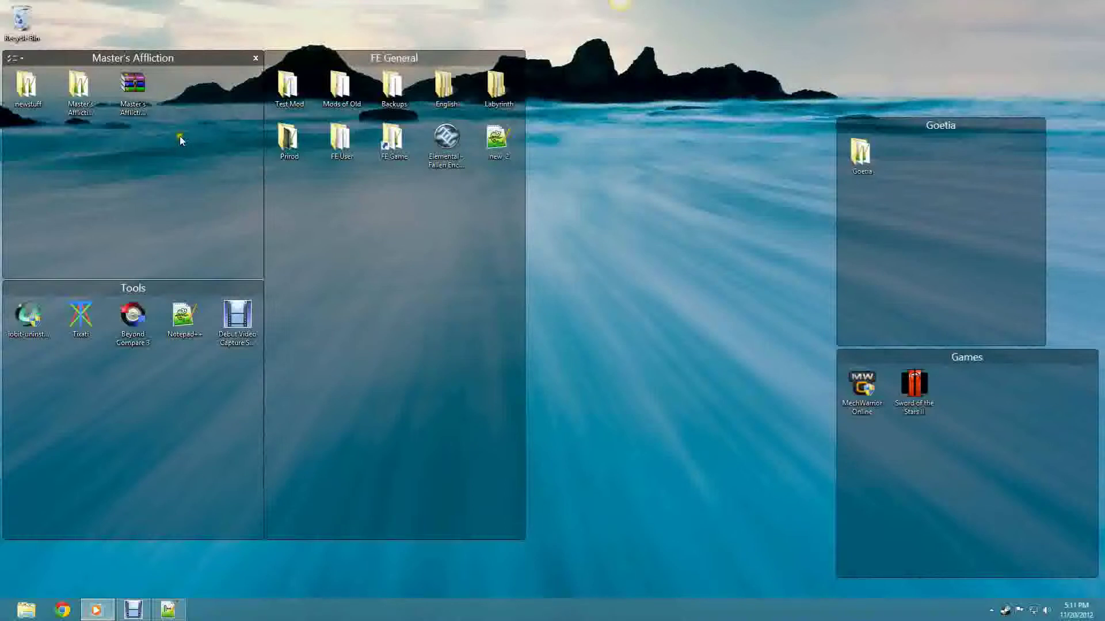
# Step: Bring up Chrome and close the leftover hulu, elementalgame.com and Google tabs
pyautogui.click(134, 87)
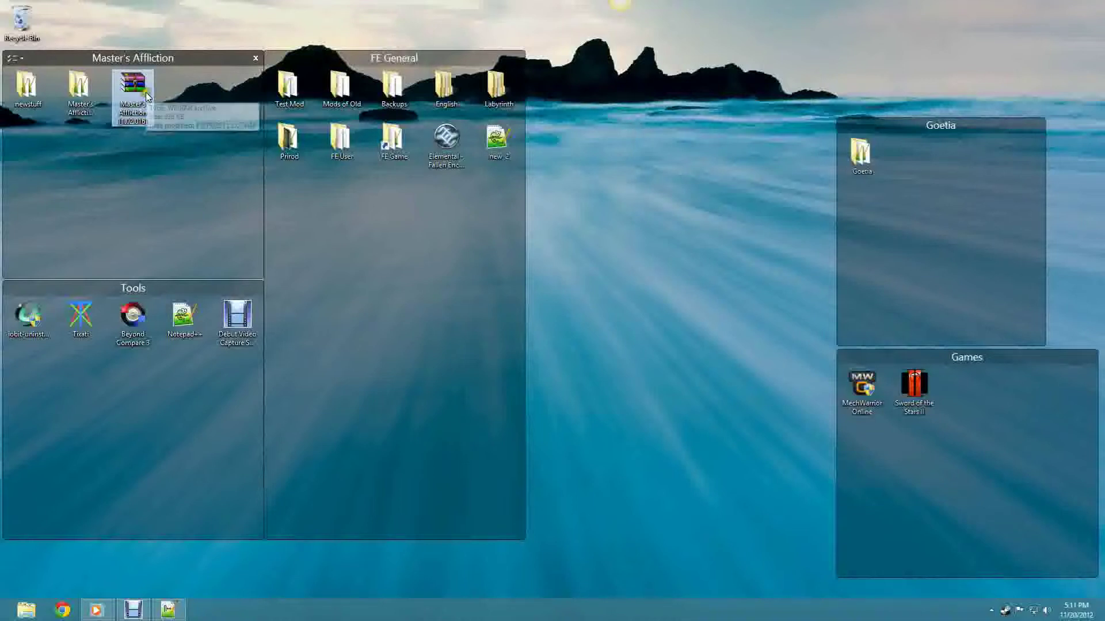
pyautogui.click(62, 610)
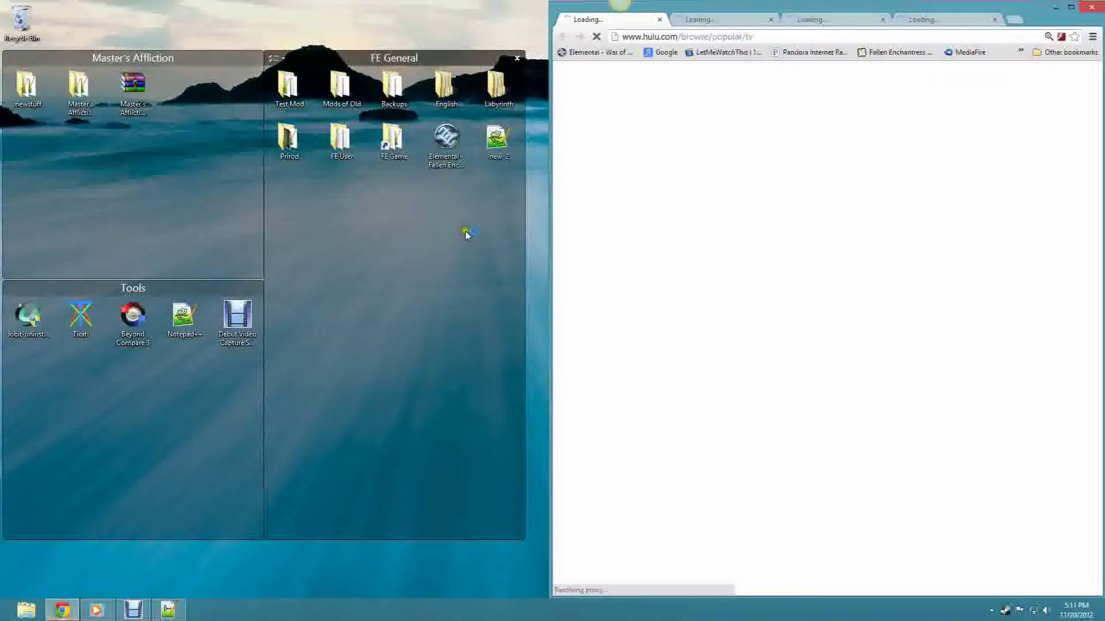
pyautogui.click(661, 22)
pyautogui.click(661, 22)
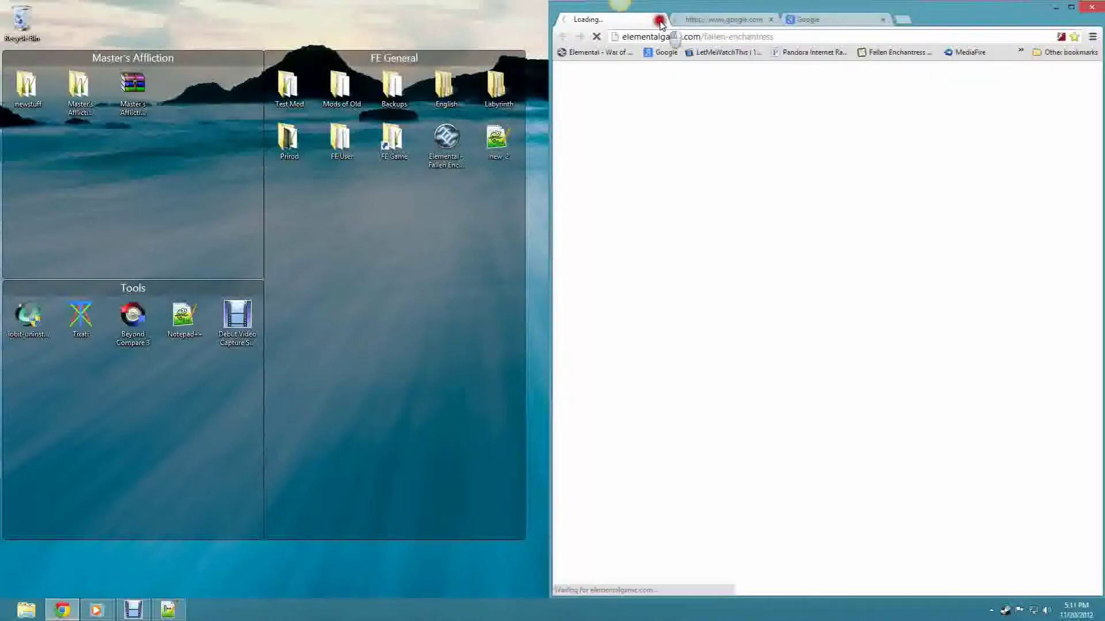
pyautogui.click(661, 22)
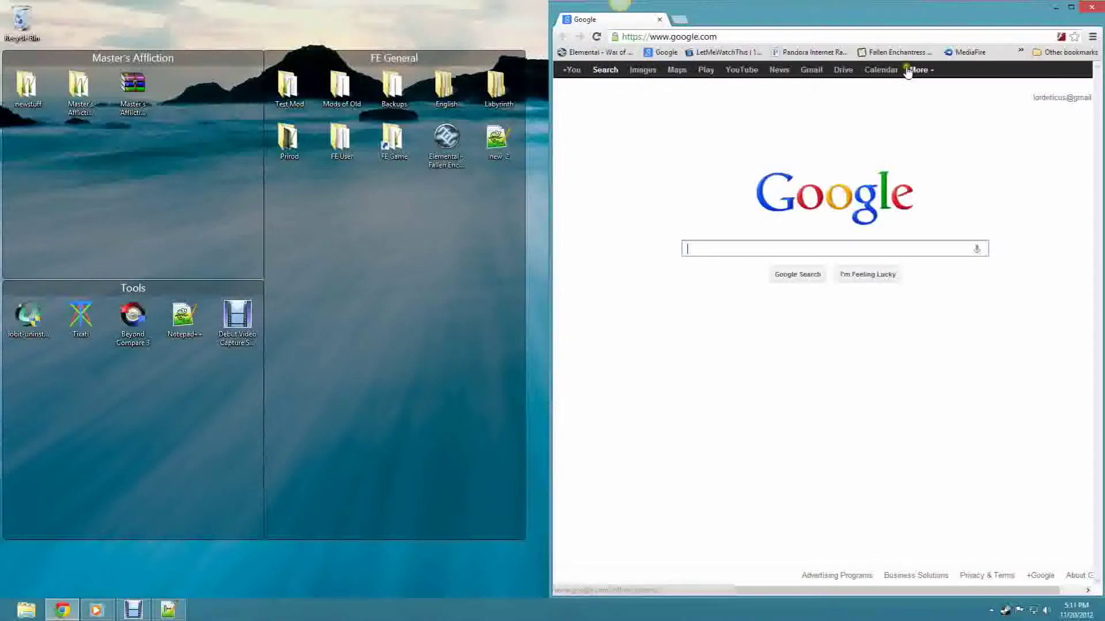
# Step: Go to Fallen Enchantress Nexus, show its latest files, and open the Masters Affliction mod page
pyautogui.click(883, 51)
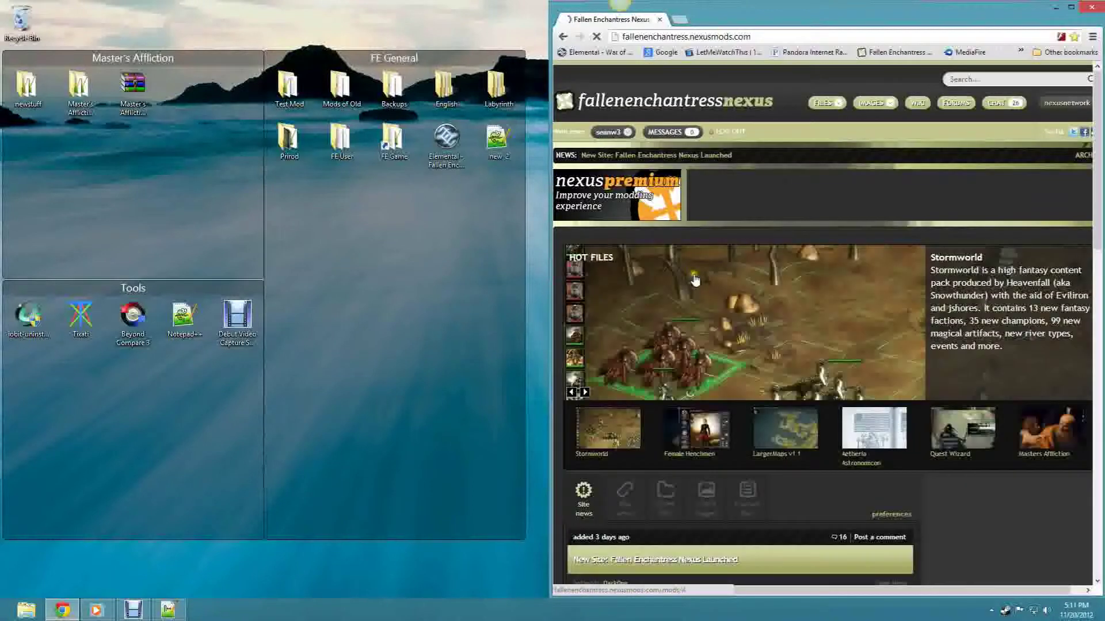
pyautogui.scroll(-3, 696, 279)
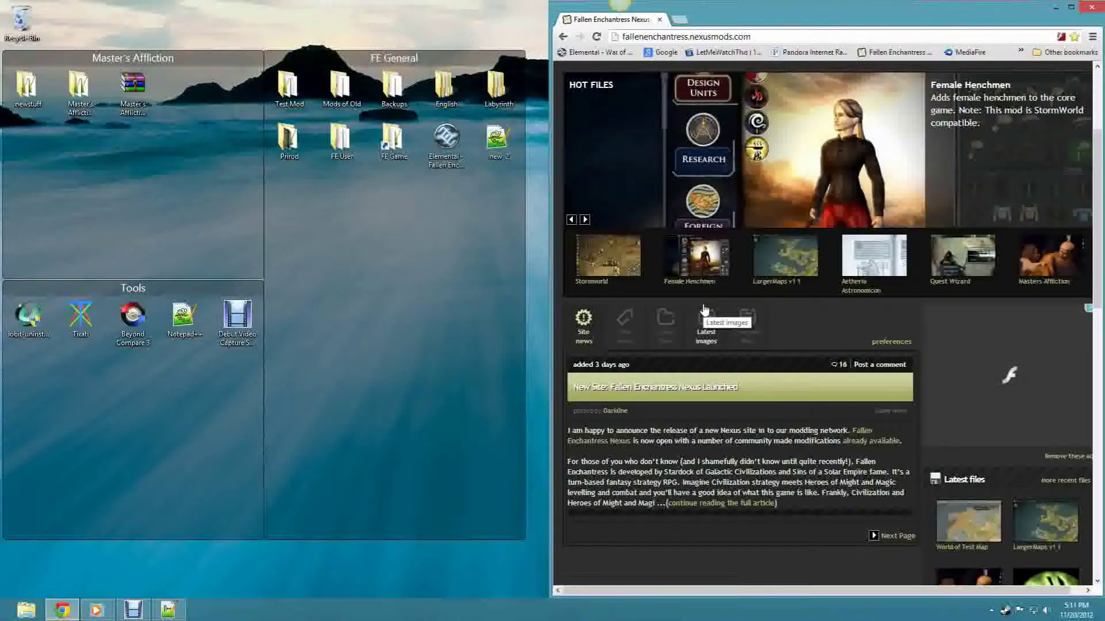
pyautogui.scroll(3, 668, 426)
pyautogui.scroll(-1, 665, 428)
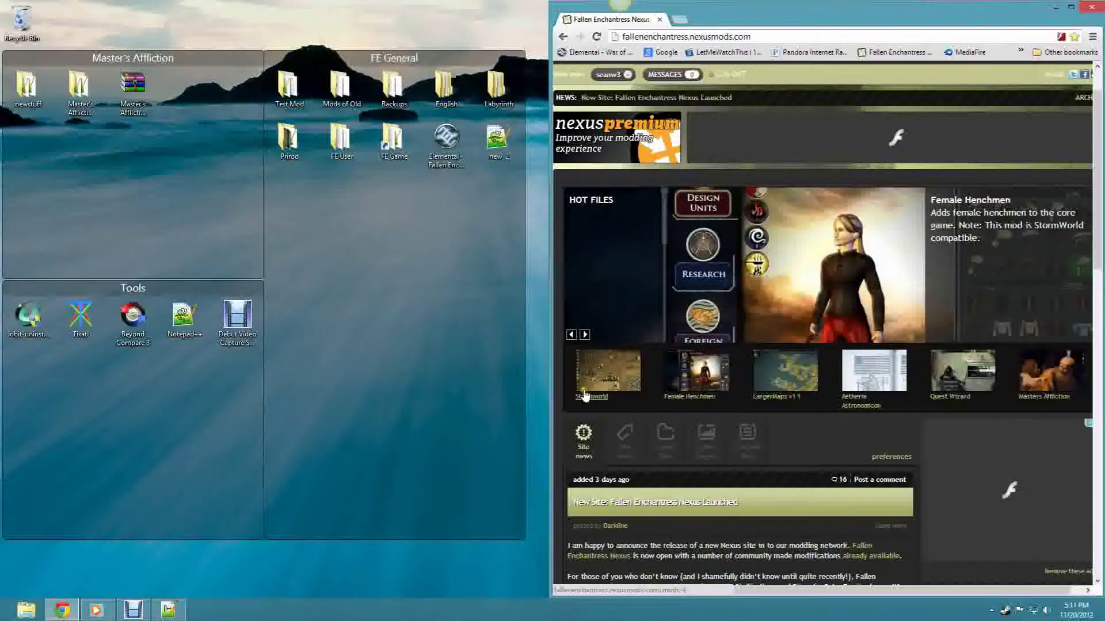
pyautogui.scroll(-1, 627, 475)
pyautogui.scroll(-4, 633, 469)
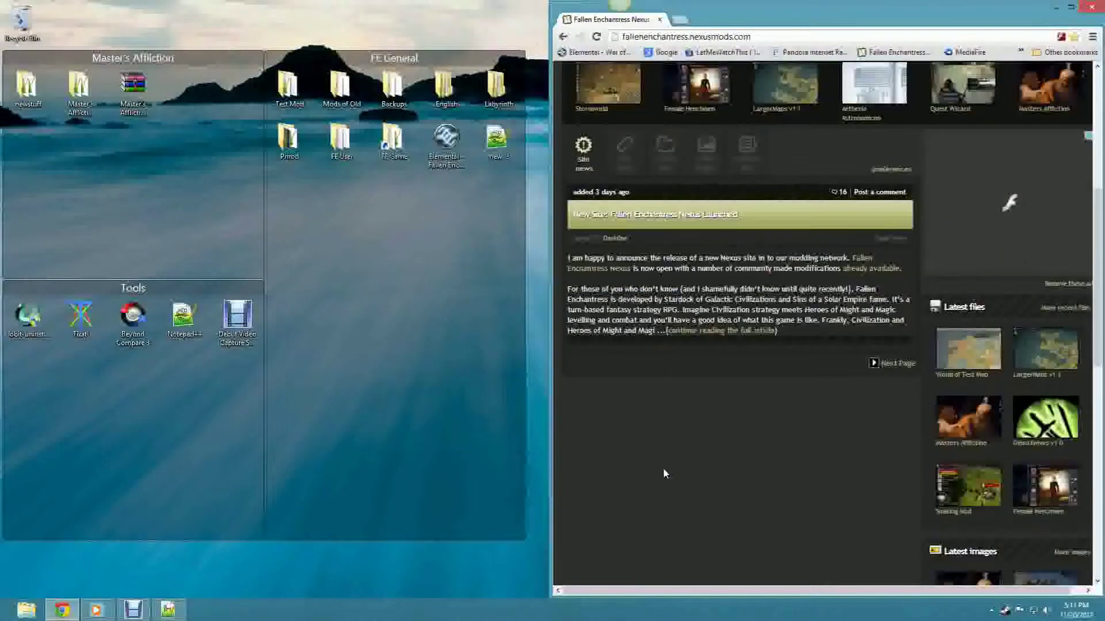
pyautogui.scroll(2, 663, 469)
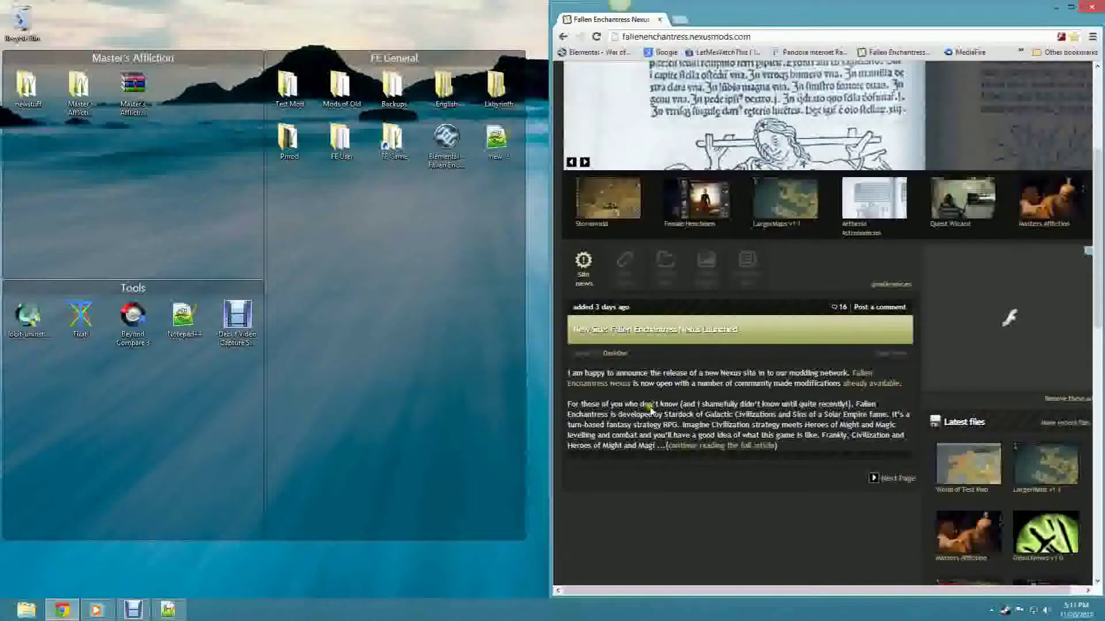
pyautogui.click(666, 265)
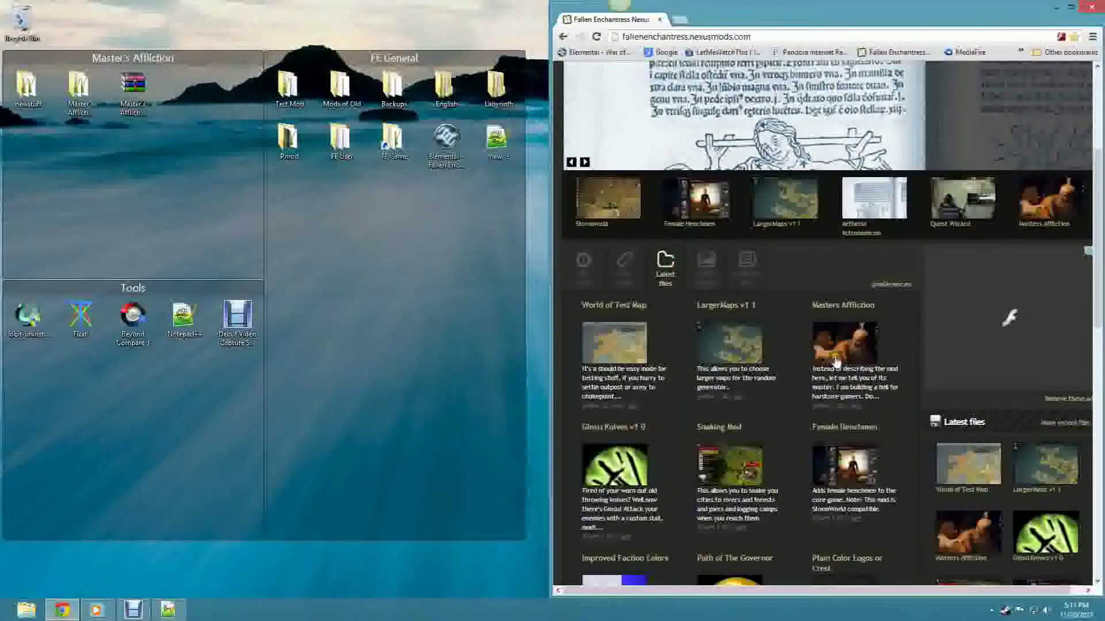
pyautogui.scroll(-1, 834, 340)
pyautogui.click(841, 248)
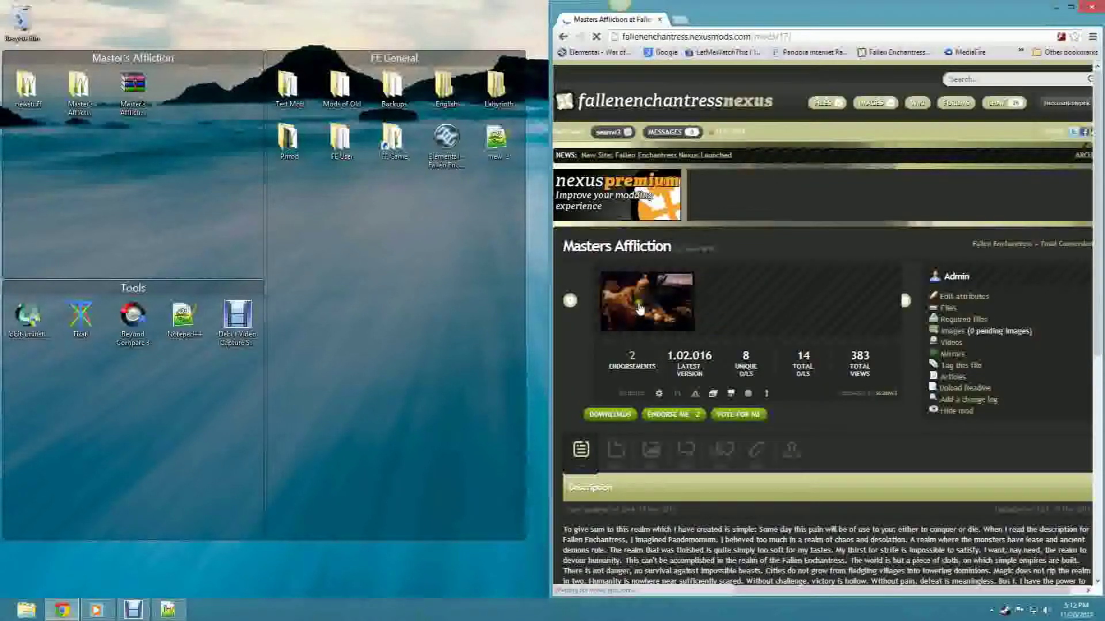
# Step: View the mod picture full size, then show the Files tab listing the 936kb main file
pyautogui.click(640, 305)
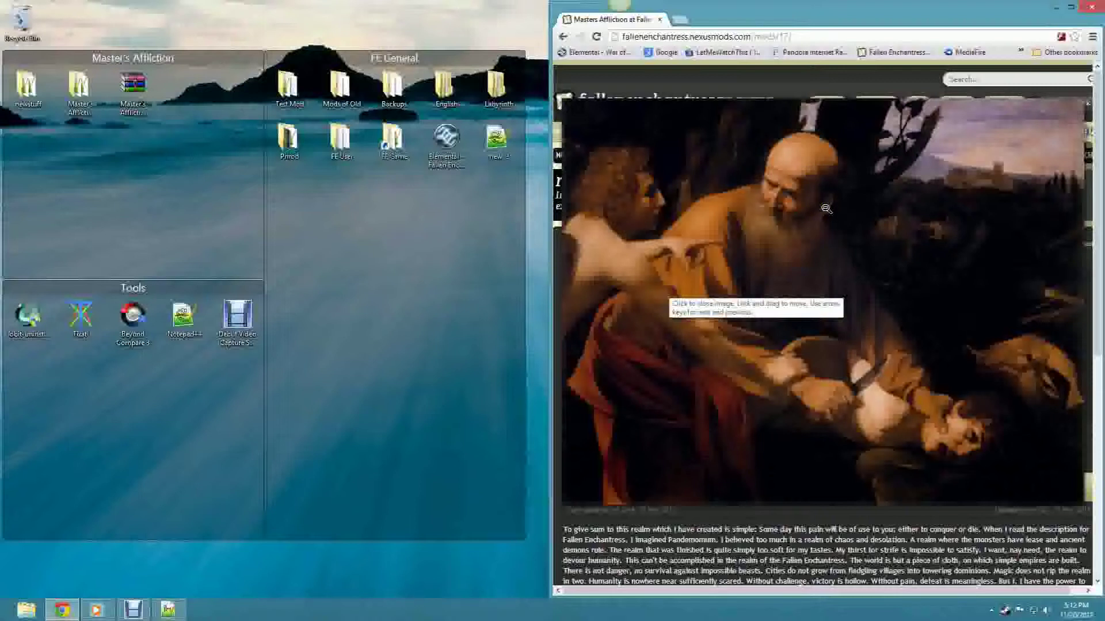
pyautogui.click(826, 208)
pyautogui.scroll(-1, 636, 374)
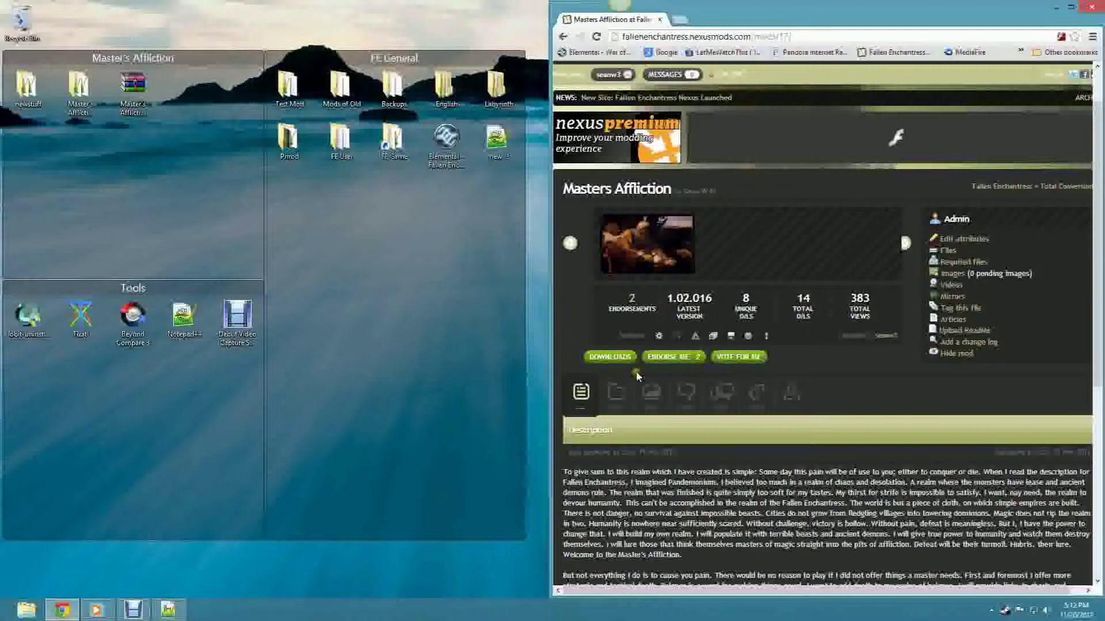
pyautogui.scroll(-1, 635, 376)
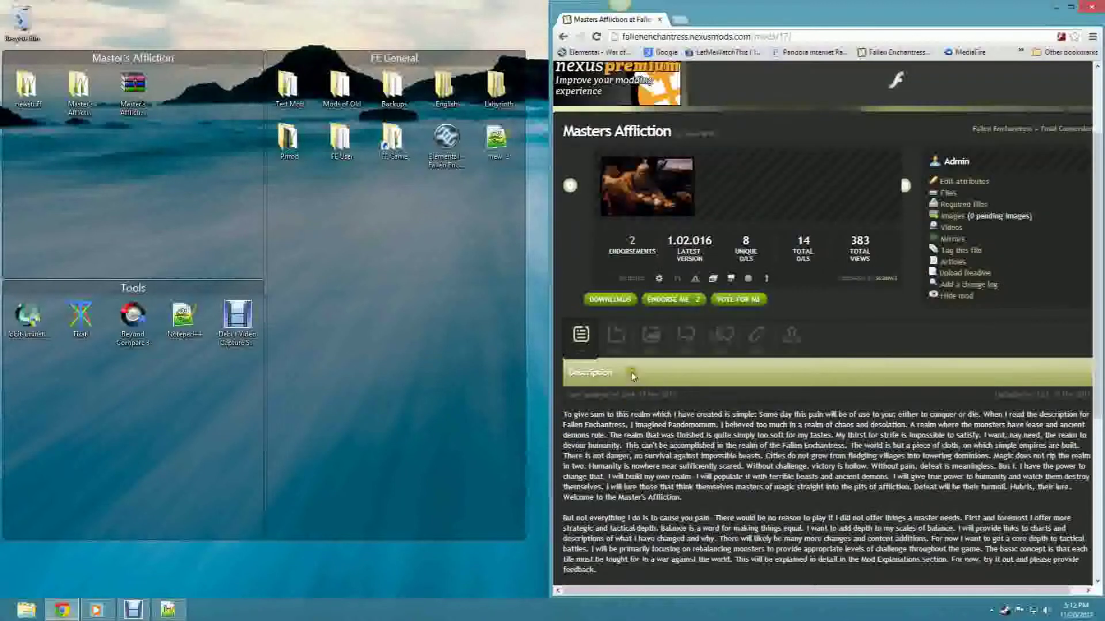
pyautogui.click(616, 336)
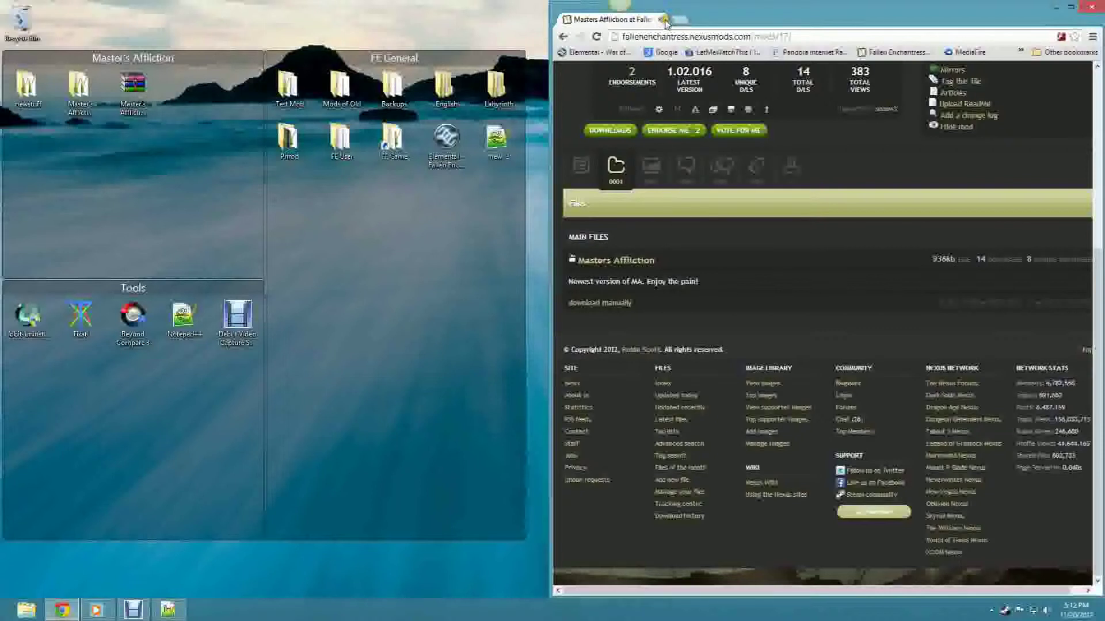
pyautogui.click(662, 20)
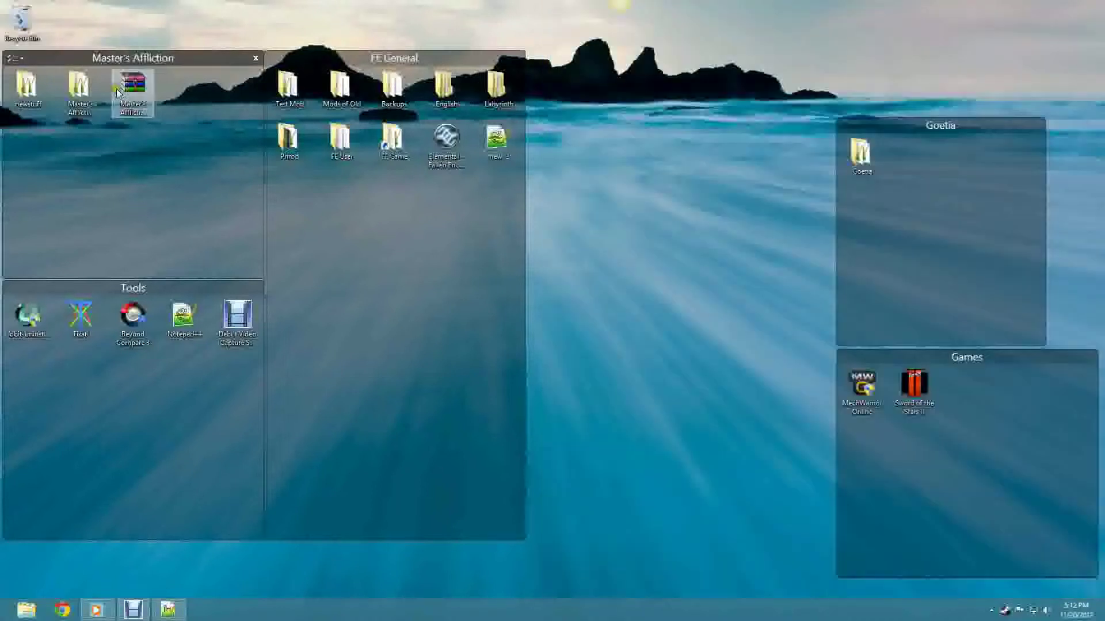
pyautogui.click(140, 90)
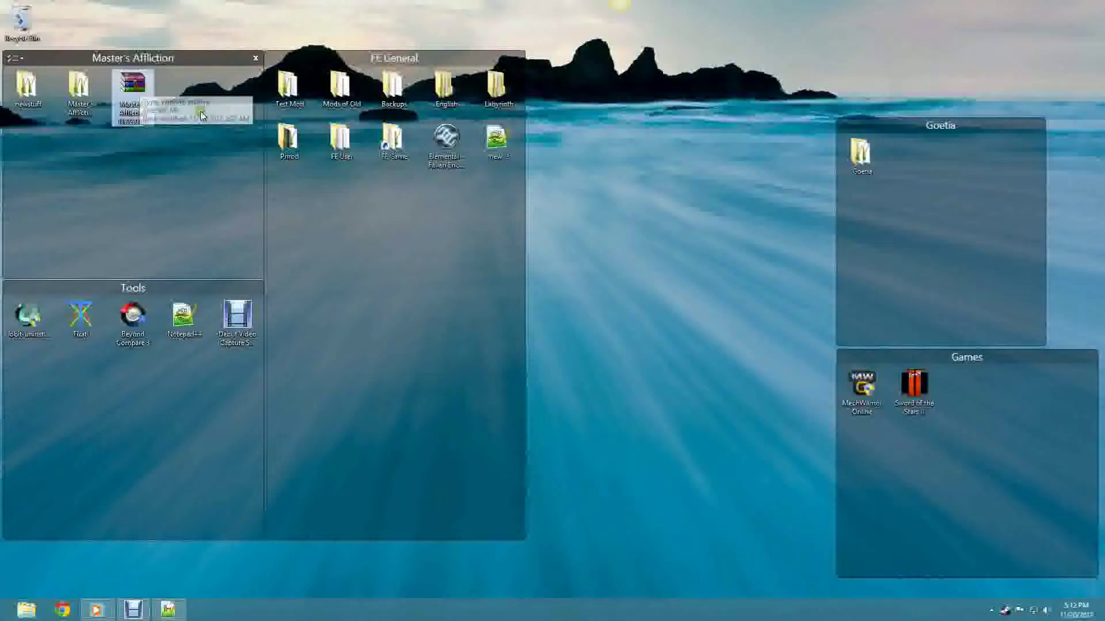
# Step: Extract the Master's Affliction [1.02.016].rar archive into a matching folder on the desktop
pyautogui.doubleClick(129, 89)
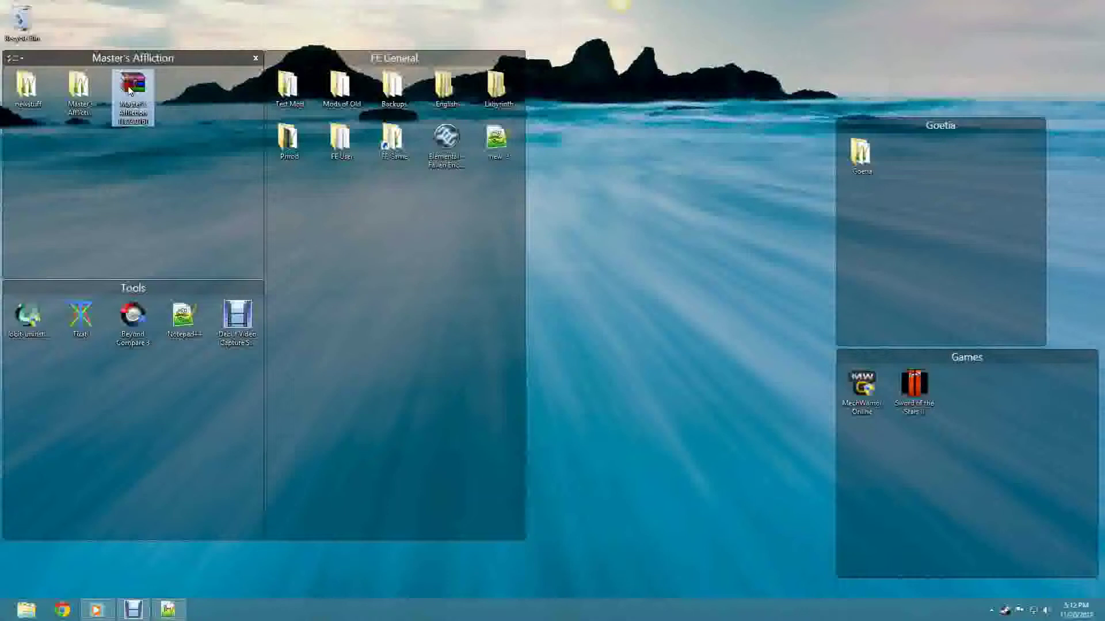
pyautogui.moveTo(272, 104); pyautogui.dragTo(434, 130)
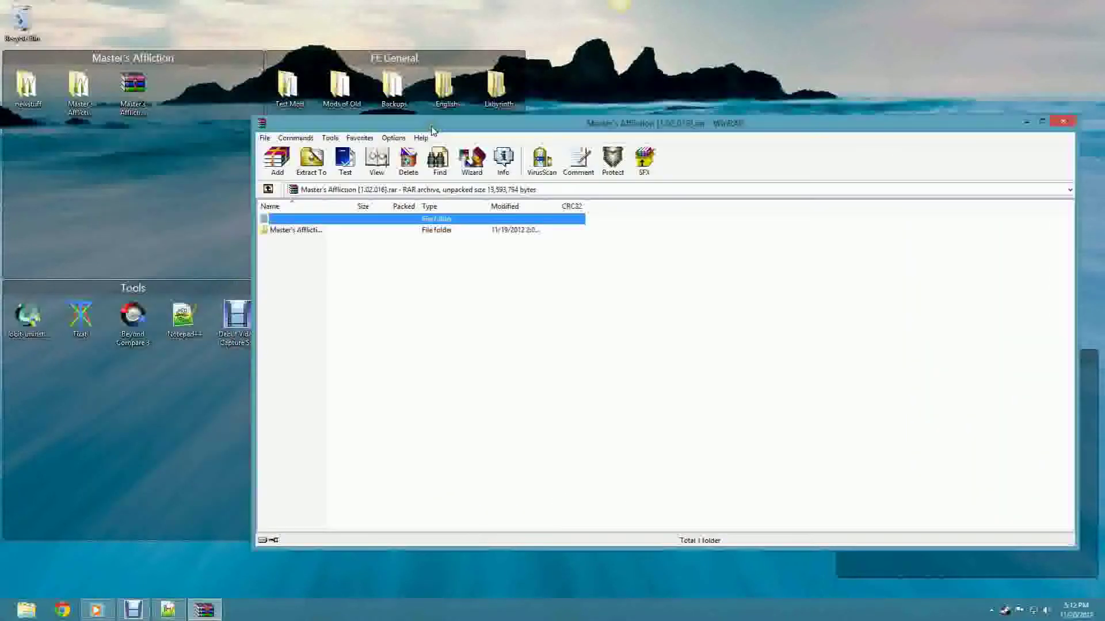
pyautogui.click(311, 160)
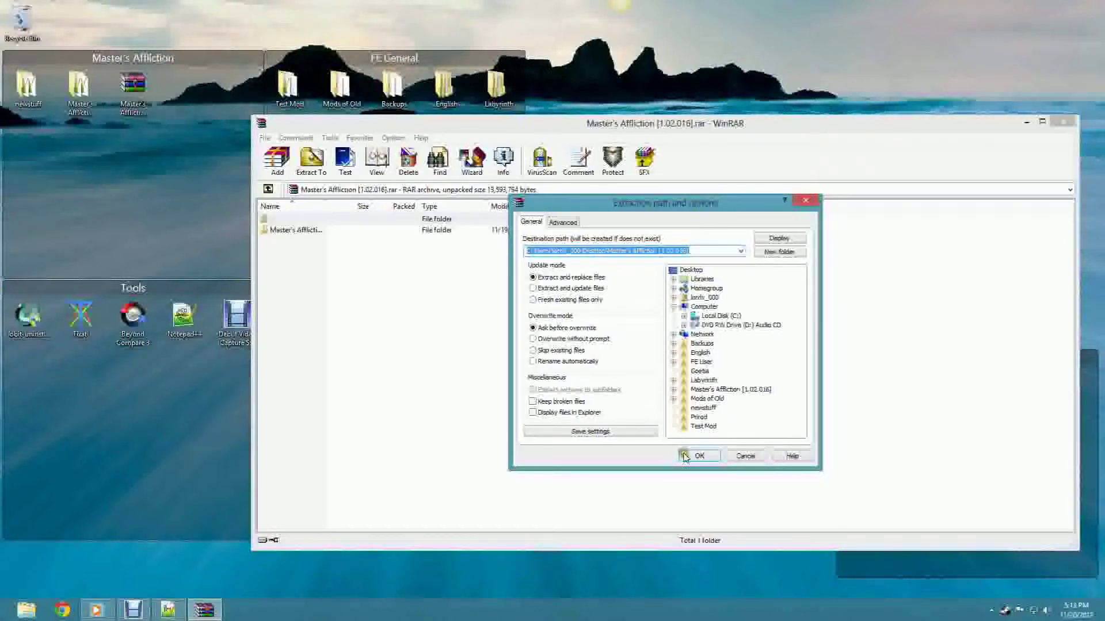
pyautogui.click(746, 457)
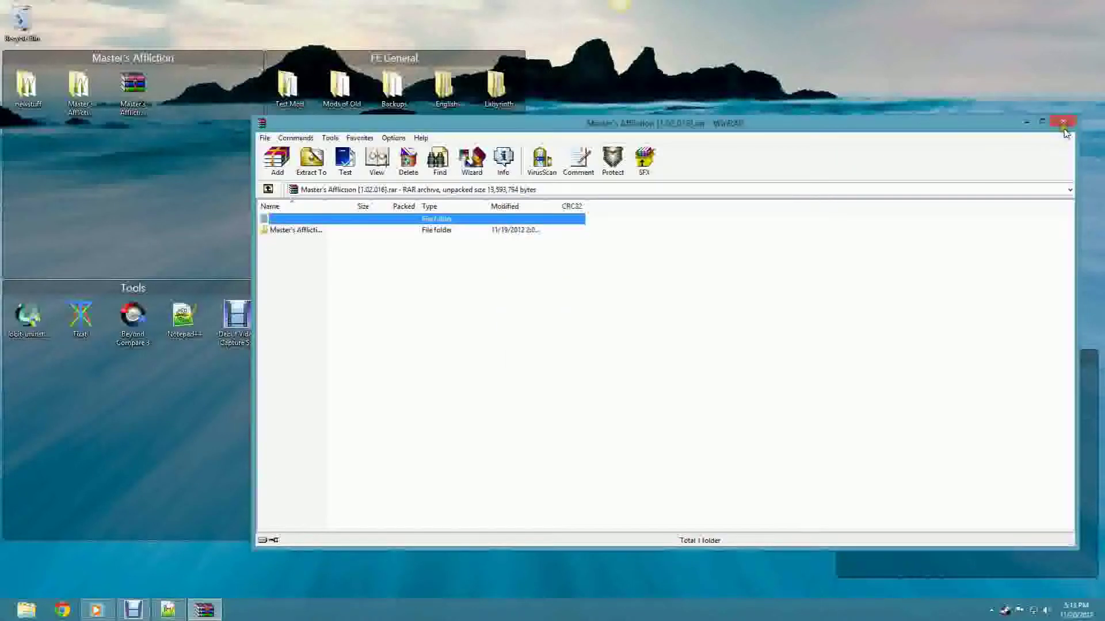
# Step: Close WinRAR and open the extracted Master's Affliction folder in a restored window on the right
pyautogui.click(1065, 122)
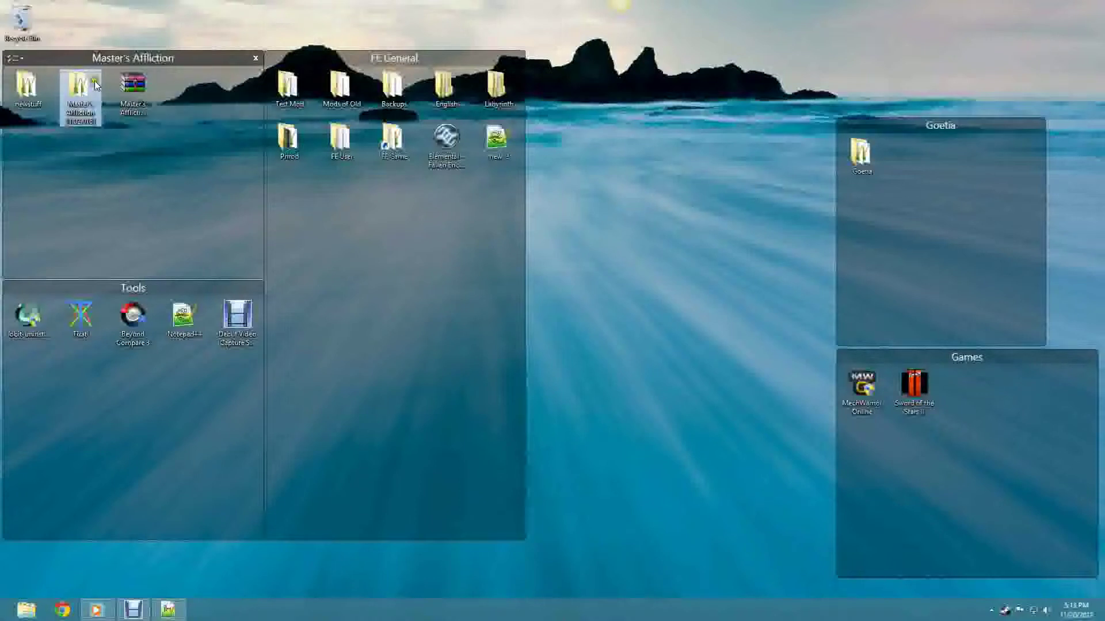
pyautogui.click(145, 86)
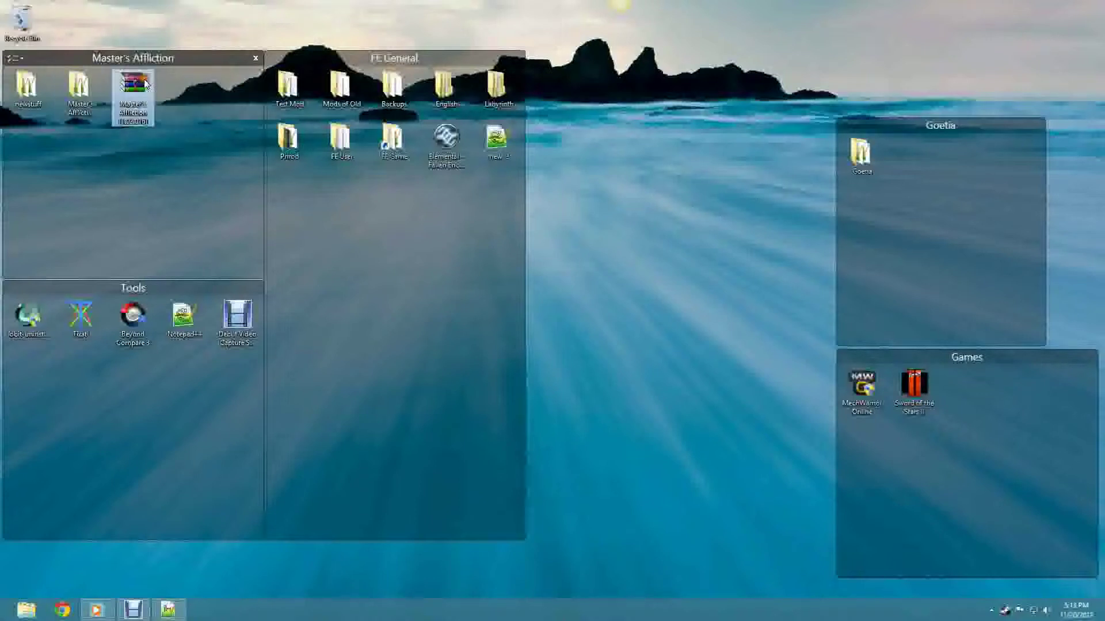
pyautogui.doubleClick(77, 87)
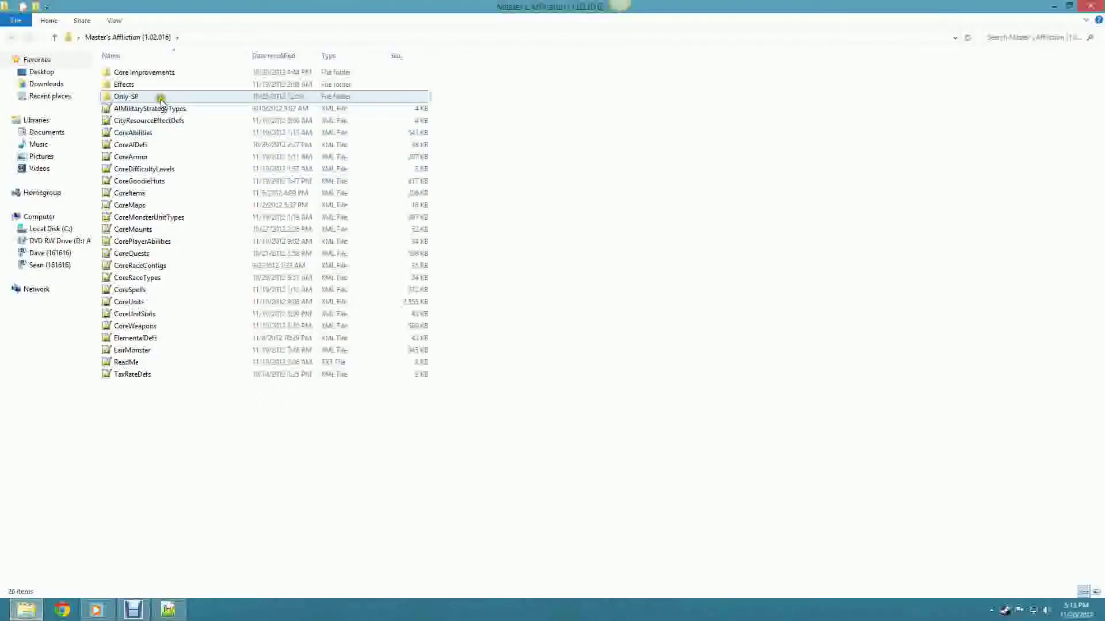
pyautogui.click(1071, 7)
pyautogui.moveTo(291, 42); pyautogui.dragTo(833, 153)
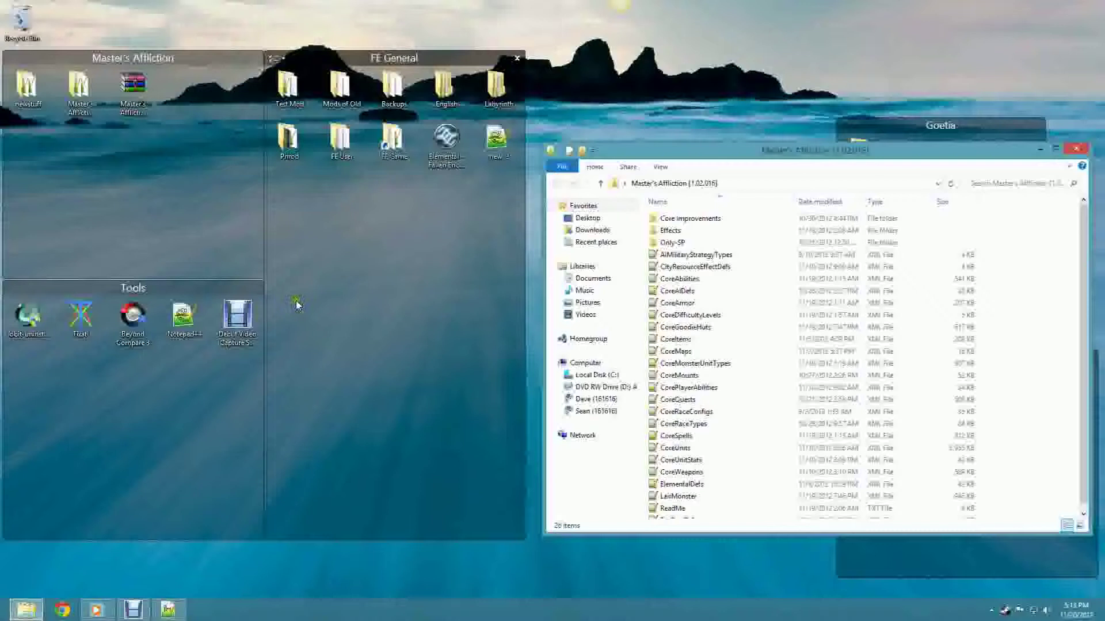
# Step: Minimize and restore the folder window, then show Explorer's jump list of frequent folders
pyautogui.moveTo(1, 620)
pyautogui.click(96, 610)
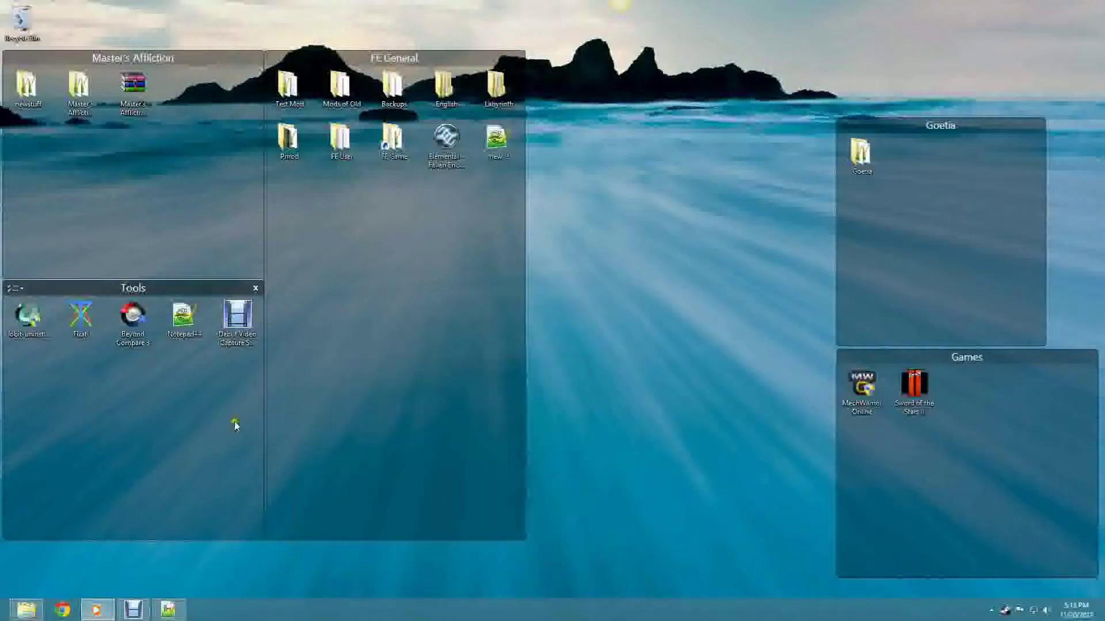
pyautogui.click(26, 608)
pyautogui.rightClick(25, 609)
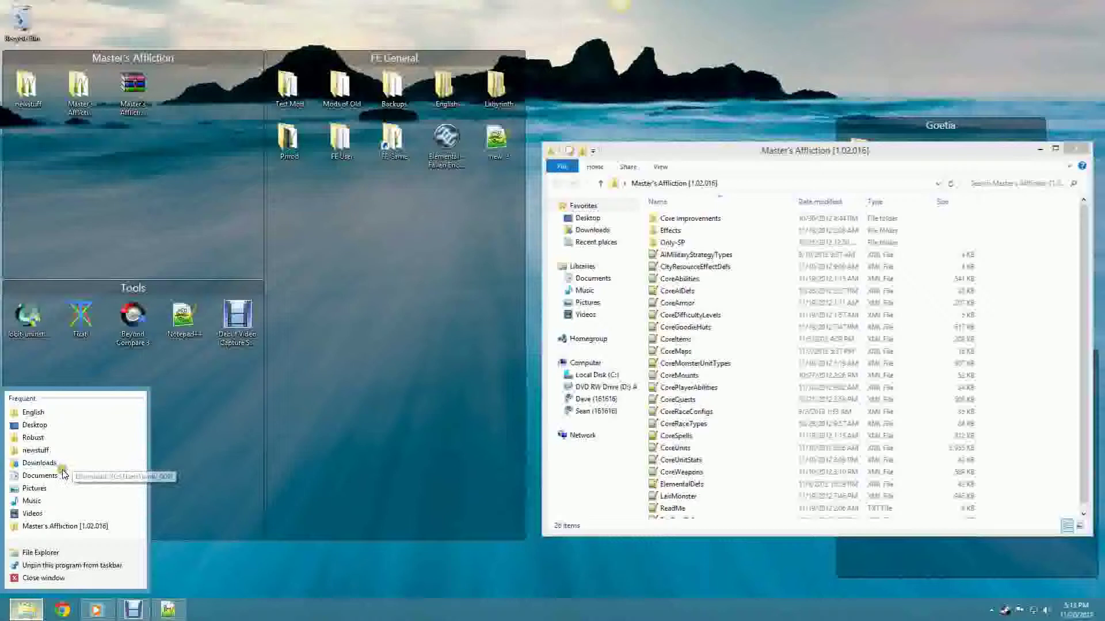
# Step: Open a second Explorer window from the jump list and go to the FallenEnchantress install folder
pyautogui.click(64, 413)
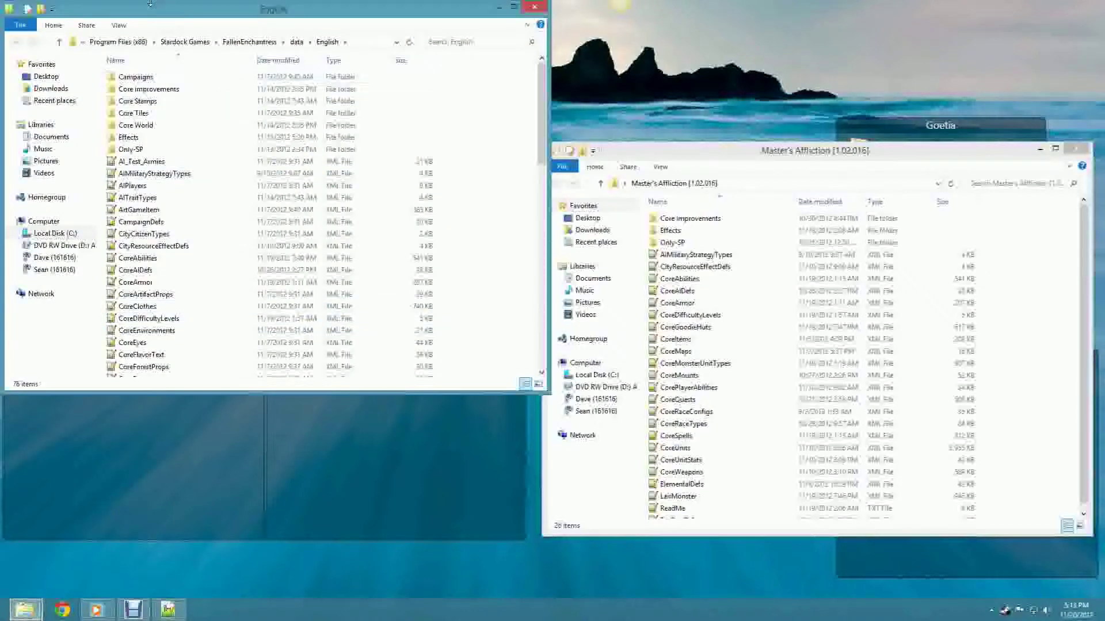
pyautogui.moveTo(169, 9); pyautogui.dragTo(199, 145)
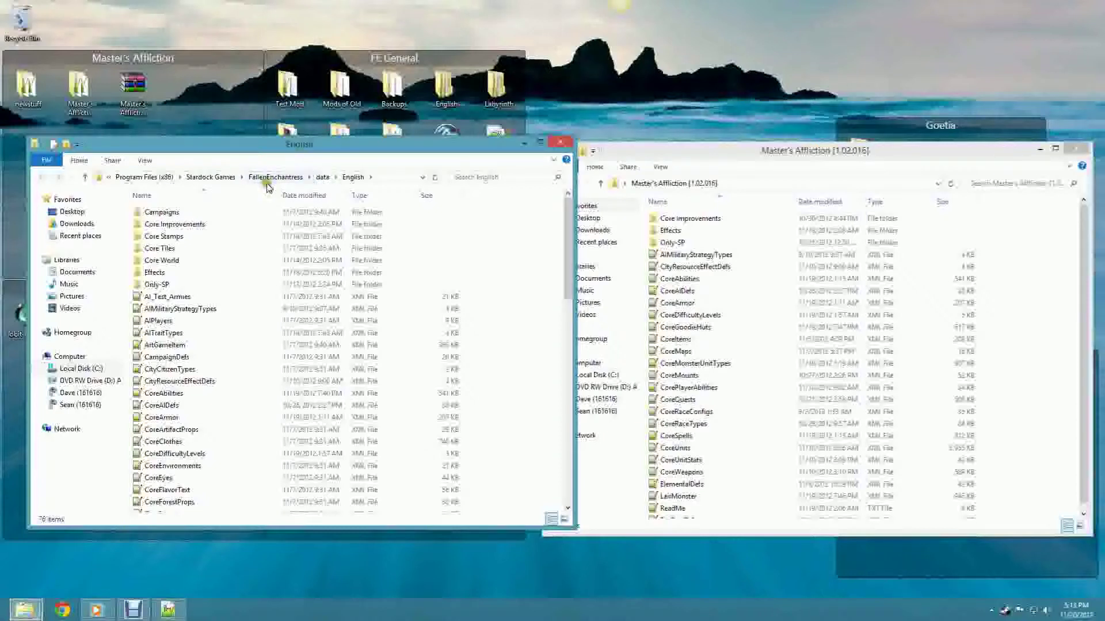
pyautogui.click(275, 177)
pyautogui.scroll(-4, 242, 357)
pyautogui.click(206, 320)
pyautogui.scroll(4, 206, 321)
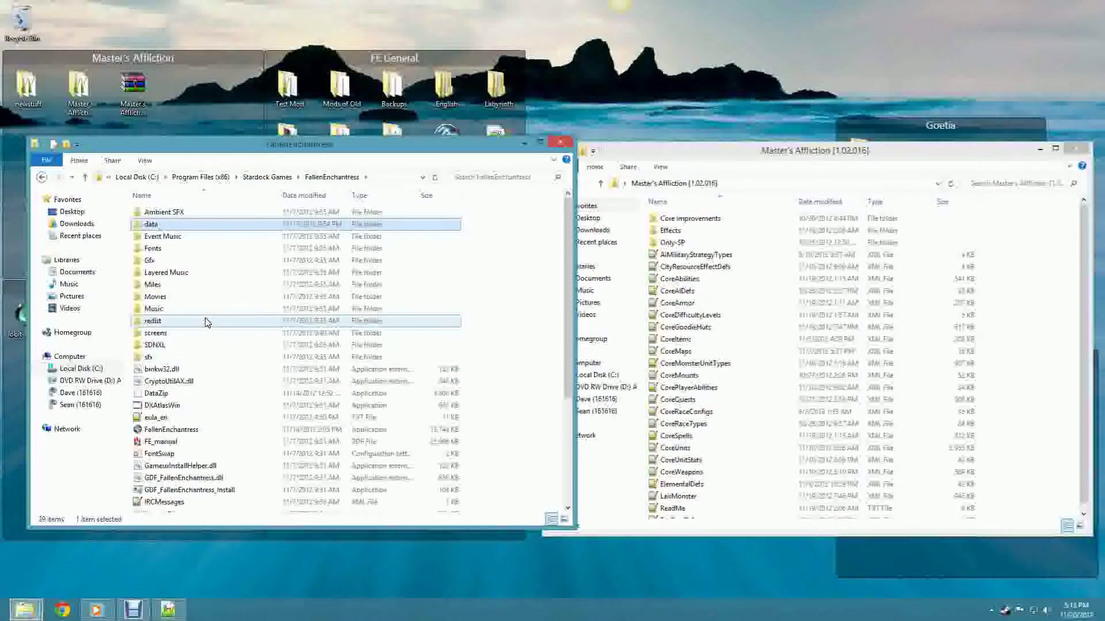
# Step: Open data\English and place that window on the left side of the screen
pyautogui.click(180, 225)
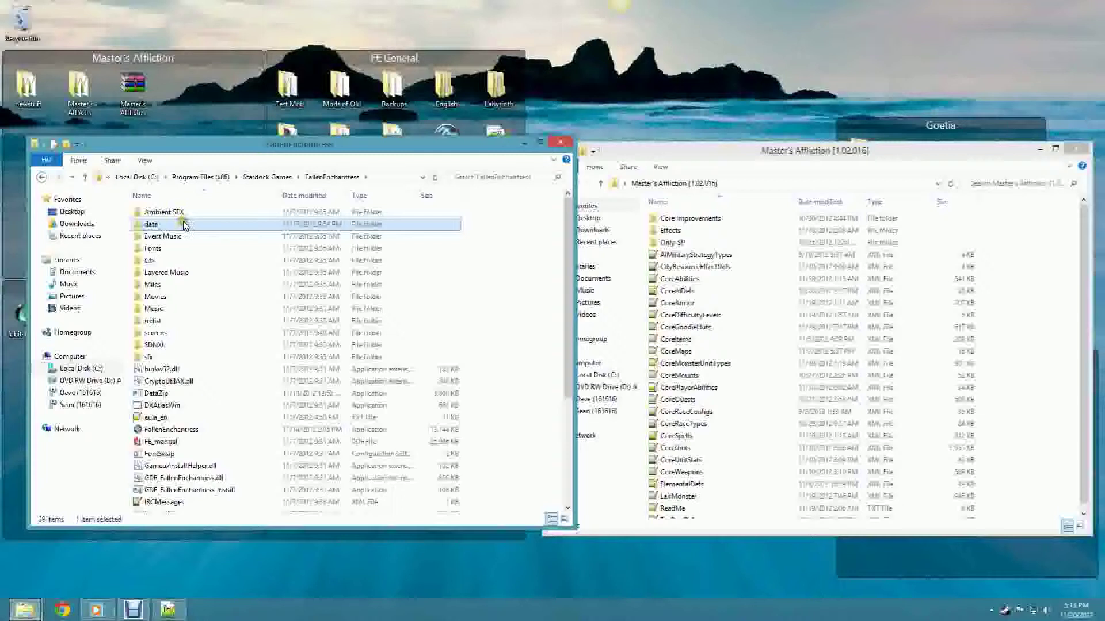
pyautogui.doubleClick(187, 226)
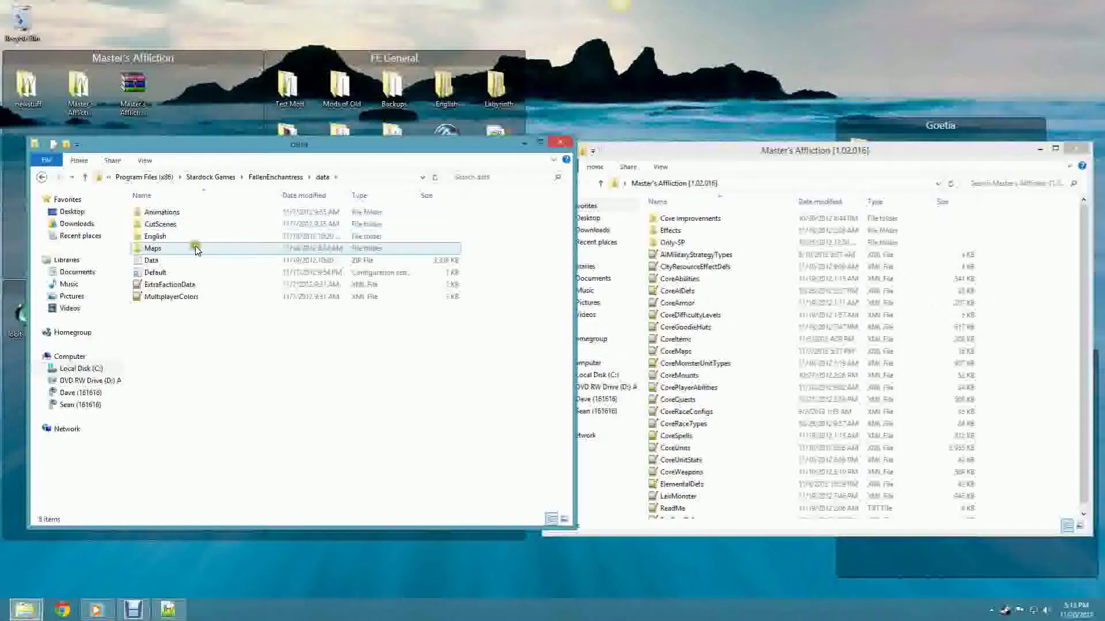
pyautogui.click(195, 240)
pyautogui.doubleClick(195, 243)
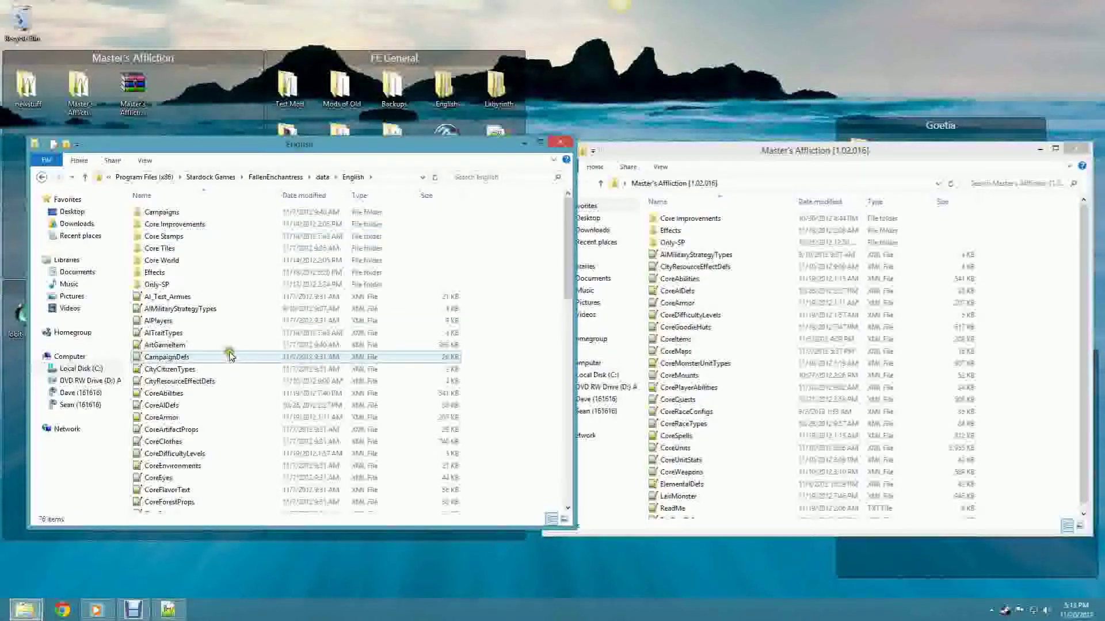
pyautogui.scroll(-15, 239, 340)
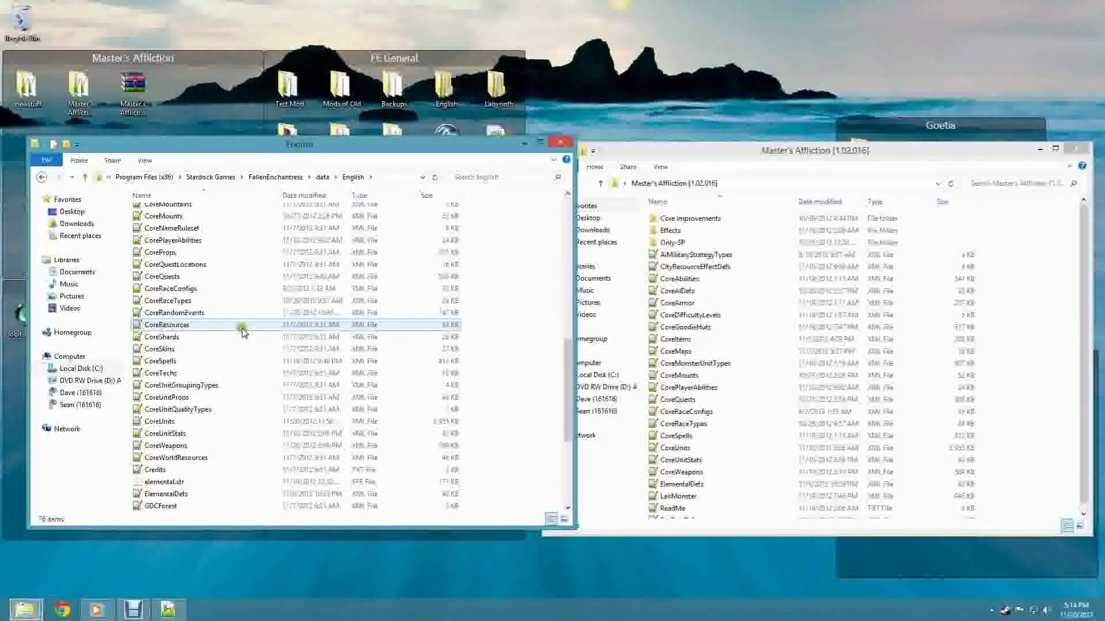
pyautogui.moveTo(449, 143); pyautogui.dragTo(422, 133)
# Step: Select all 26 items in the Master's Affliction folder window
pyautogui.click(769, 147)
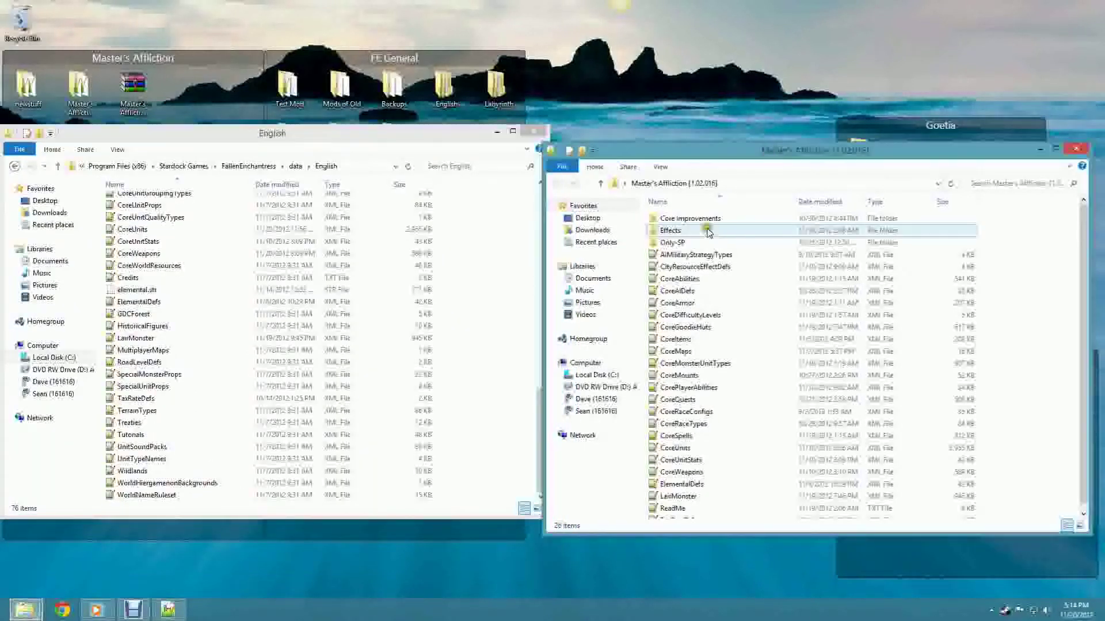
pyautogui.click(699, 219)
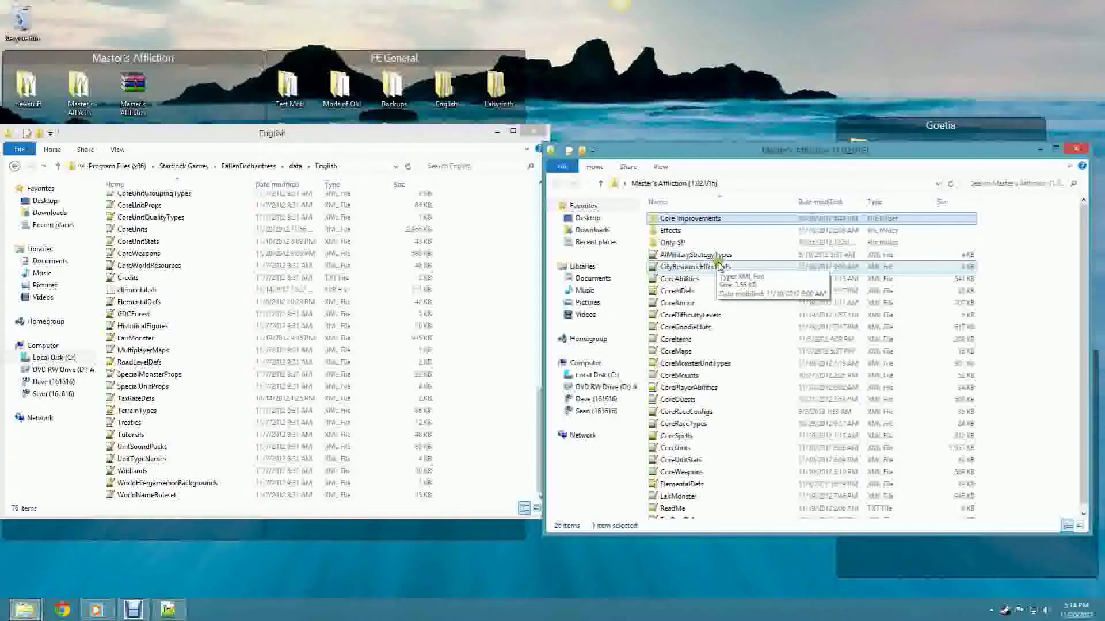
pyautogui.scroll(-1, 706, 344)
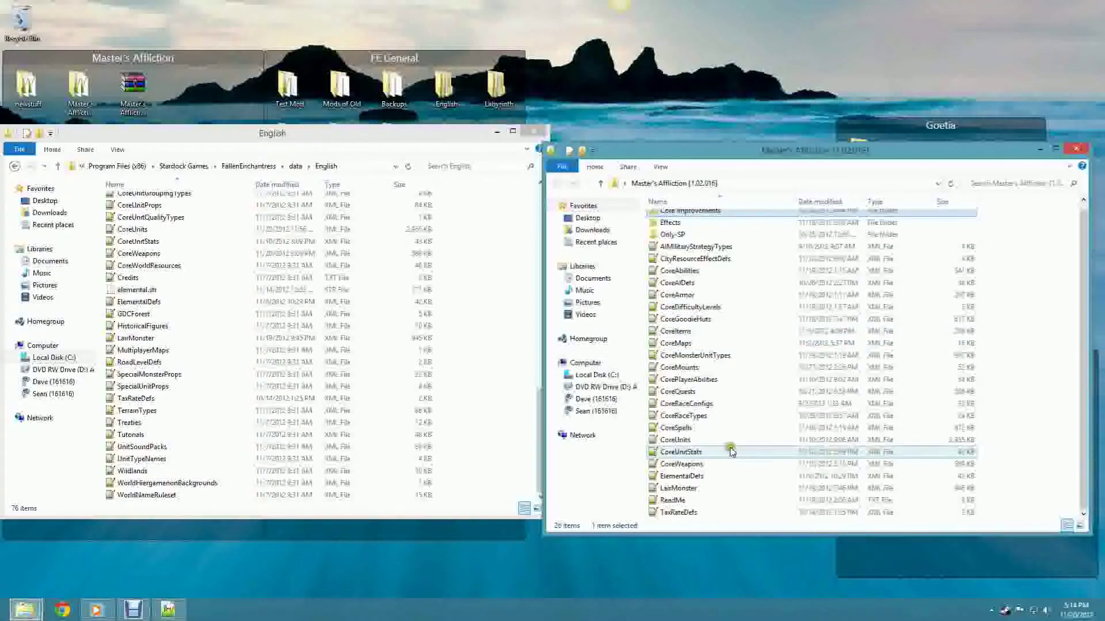
pyautogui.keyDown('shift'); pyautogui.click(694, 515); pyautogui.keyUp('shift')
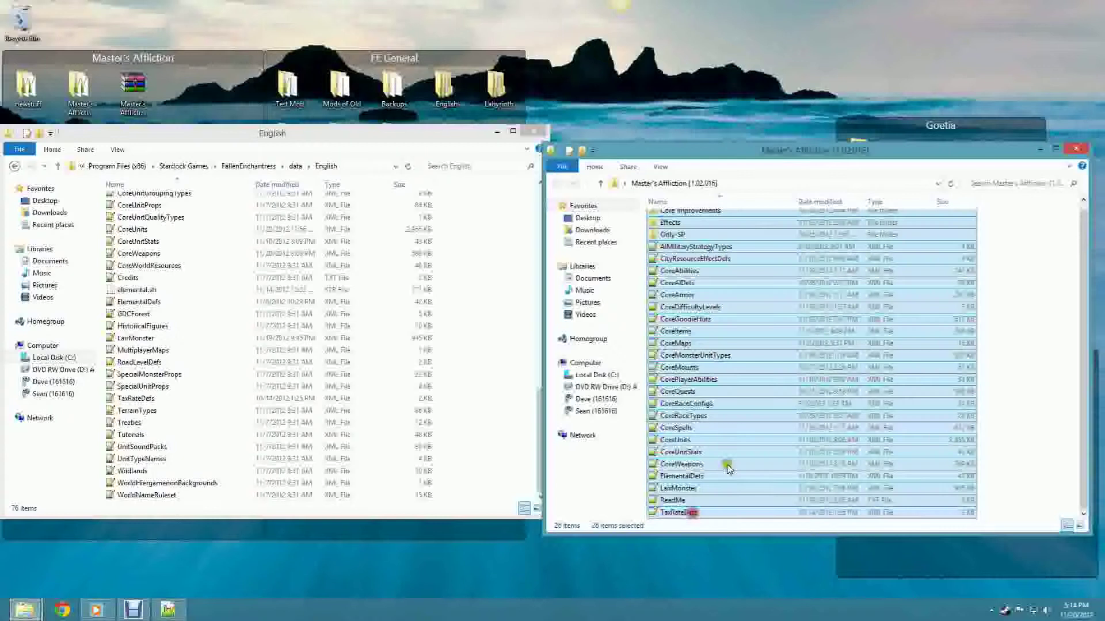
pyautogui.scroll(1, 714, 322)
pyautogui.scroll(-1, 706, 287)
pyautogui.scroll(1, 698, 247)
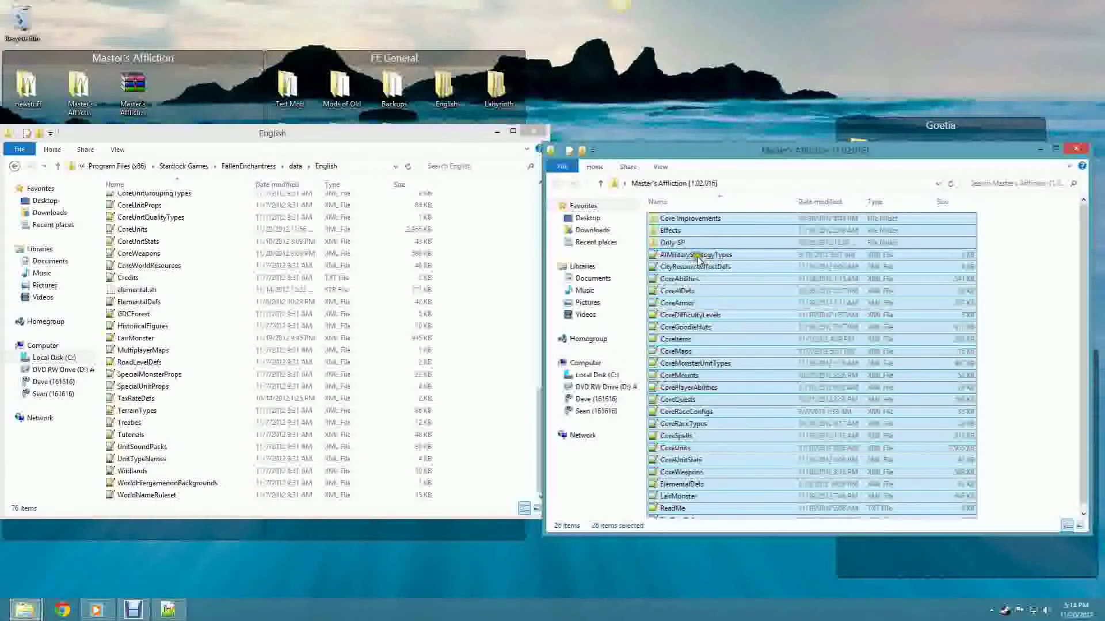
# Step: Drag the selected mod files over the English folder list
pyautogui.moveTo(691, 234); pyautogui.dragTo(166, 266)
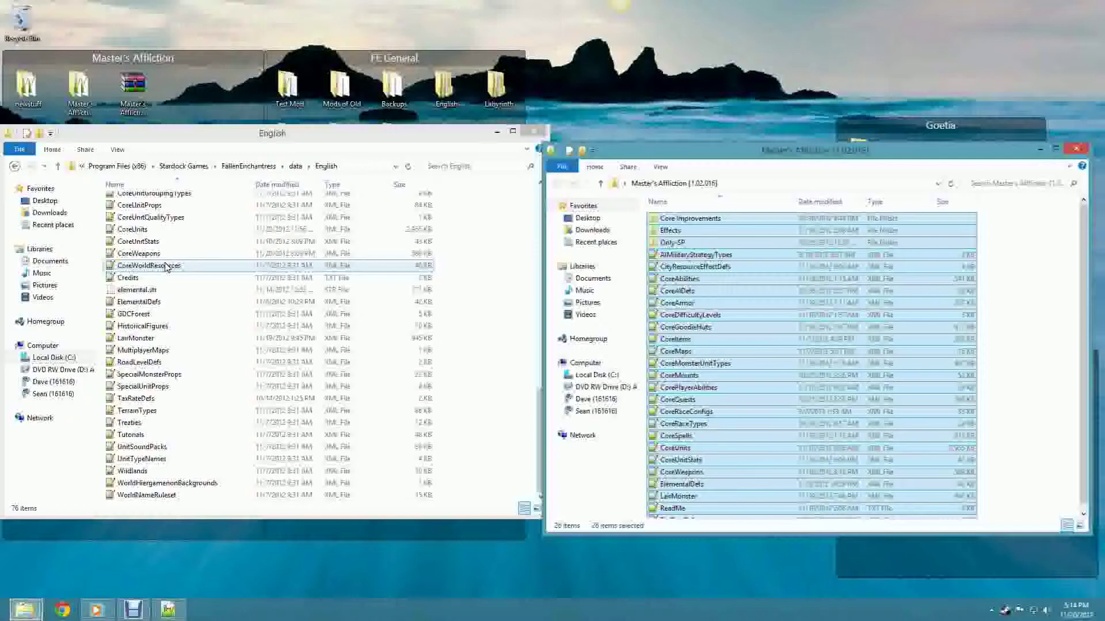
pyautogui.click(205, 207)
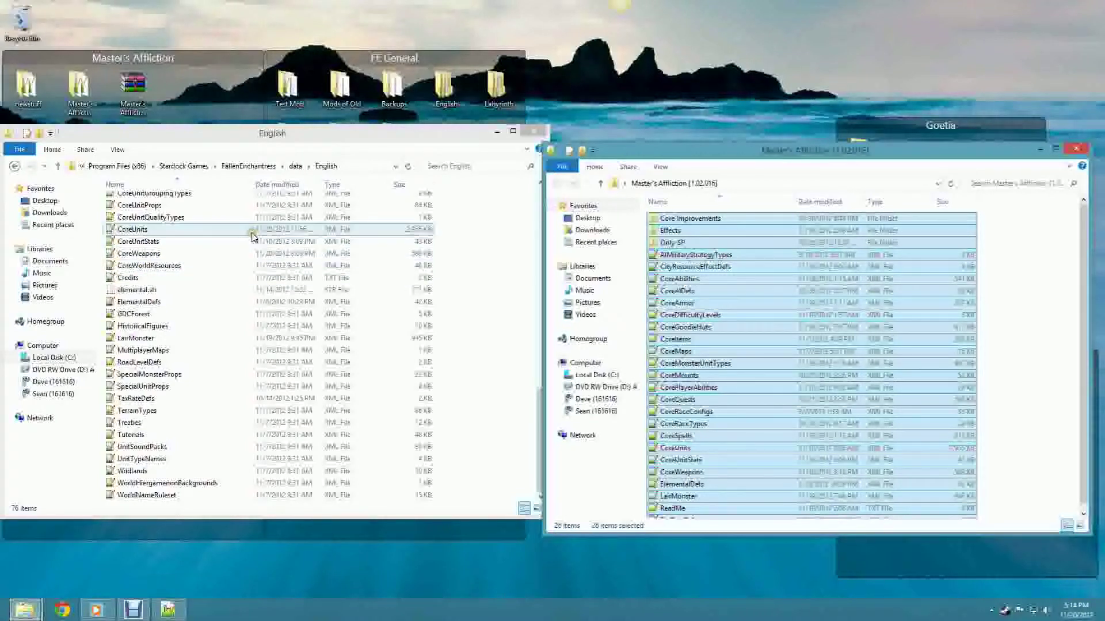
pyautogui.scroll(-1, 789, 291)
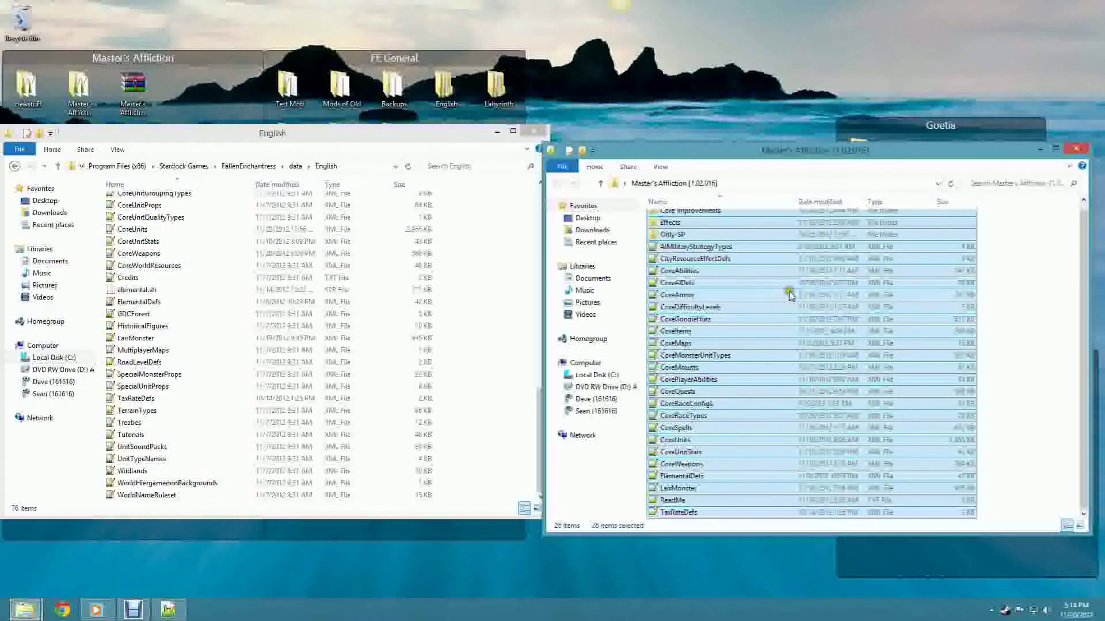
pyautogui.scroll(1, 775, 288)
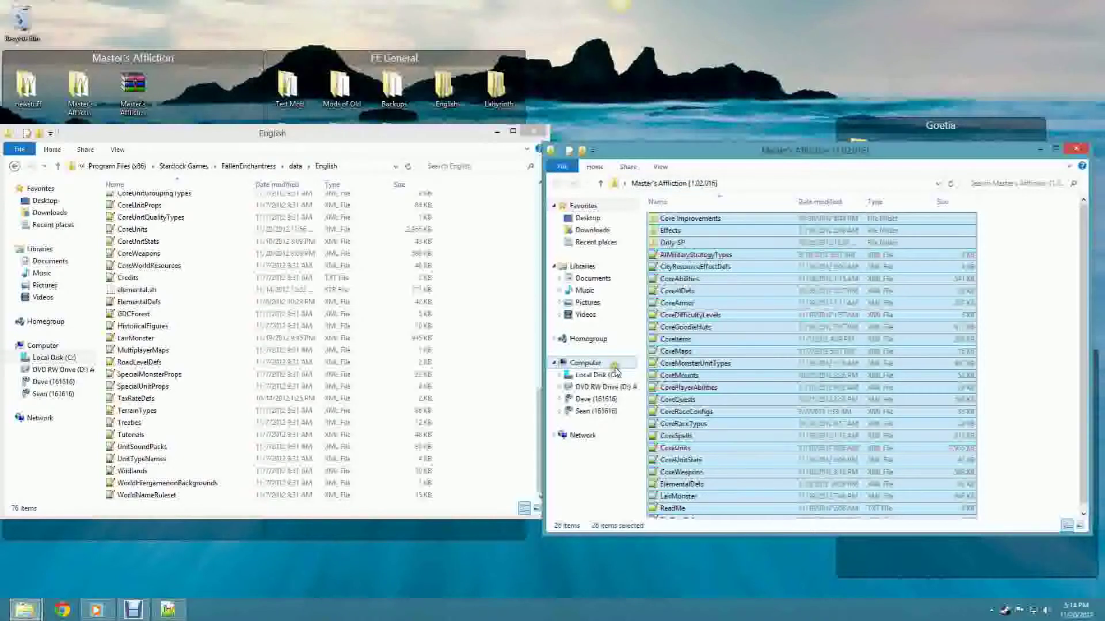
pyautogui.moveTo(610, 374); pyautogui.dragTo(233, 248)
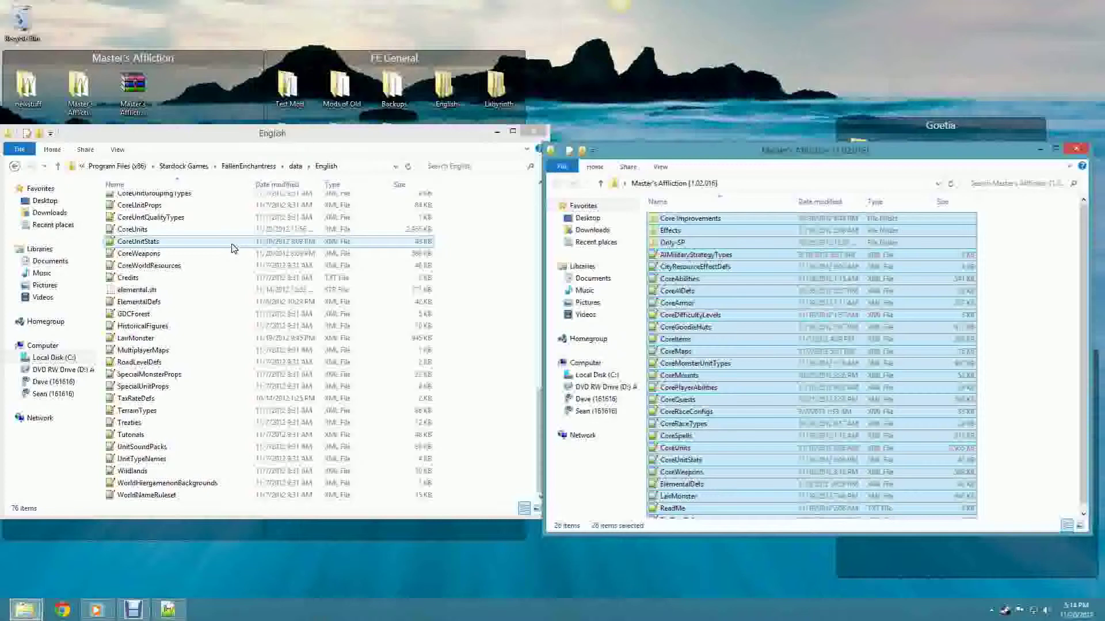
# Step: Copy the 26 mod files into English and move the replace-or-skip prompt aside
pyautogui.moveTo(233, 248); pyautogui.dragTo(445, 167)
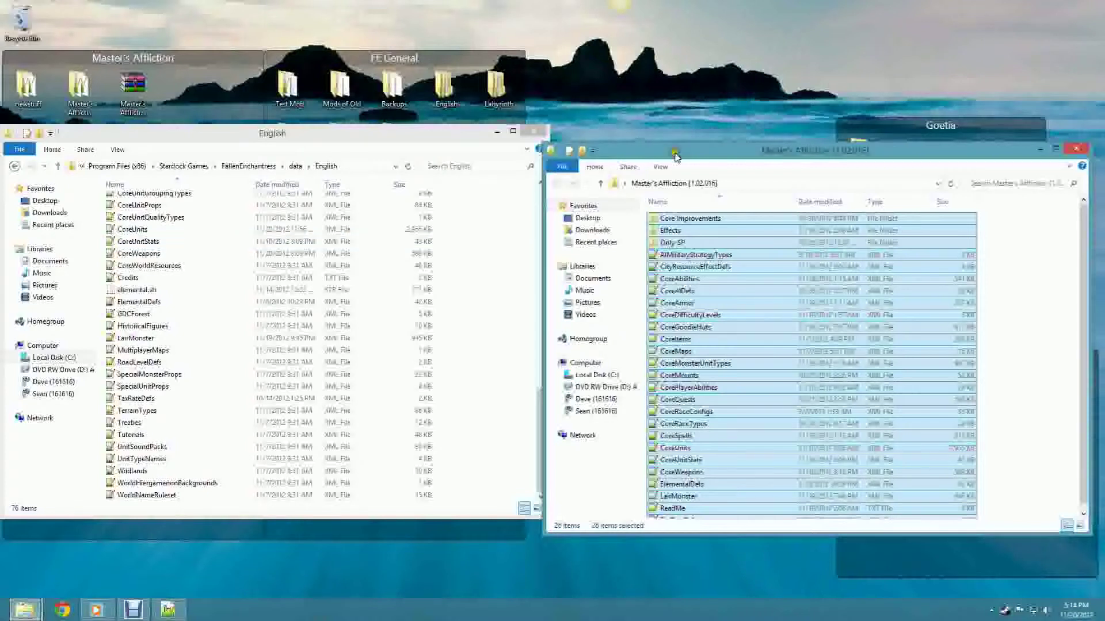
pyautogui.moveTo(676, 156); pyautogui.dragTo(689, 115)
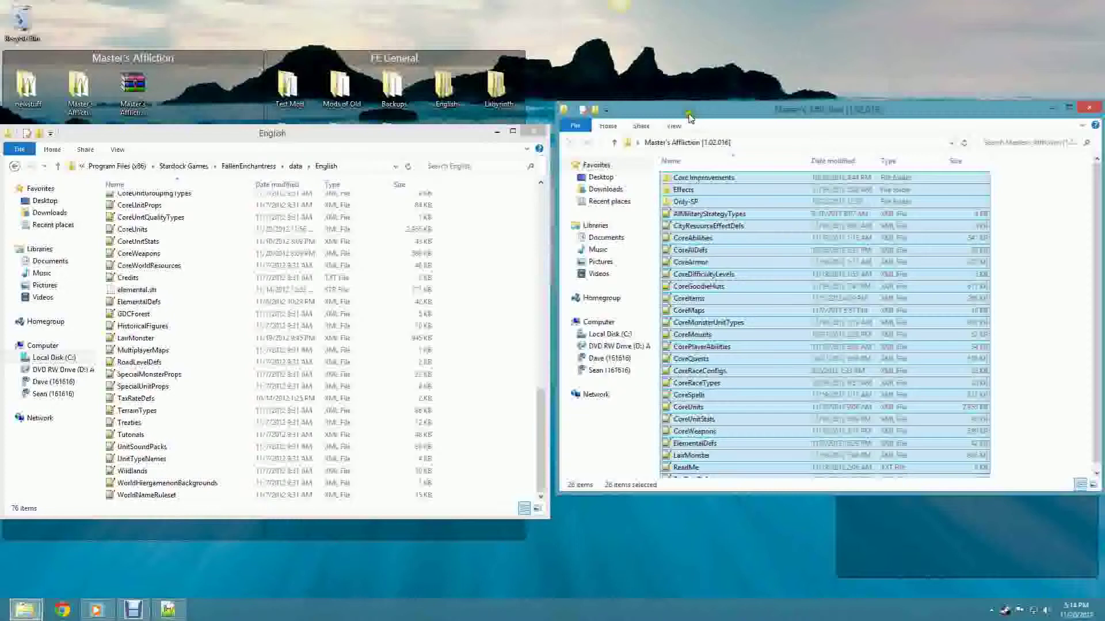
pyautogui.scroll(-1, 732, 226)
pyautogui.moveTo(728, 219); pyautogui.dragTo(192, 241)
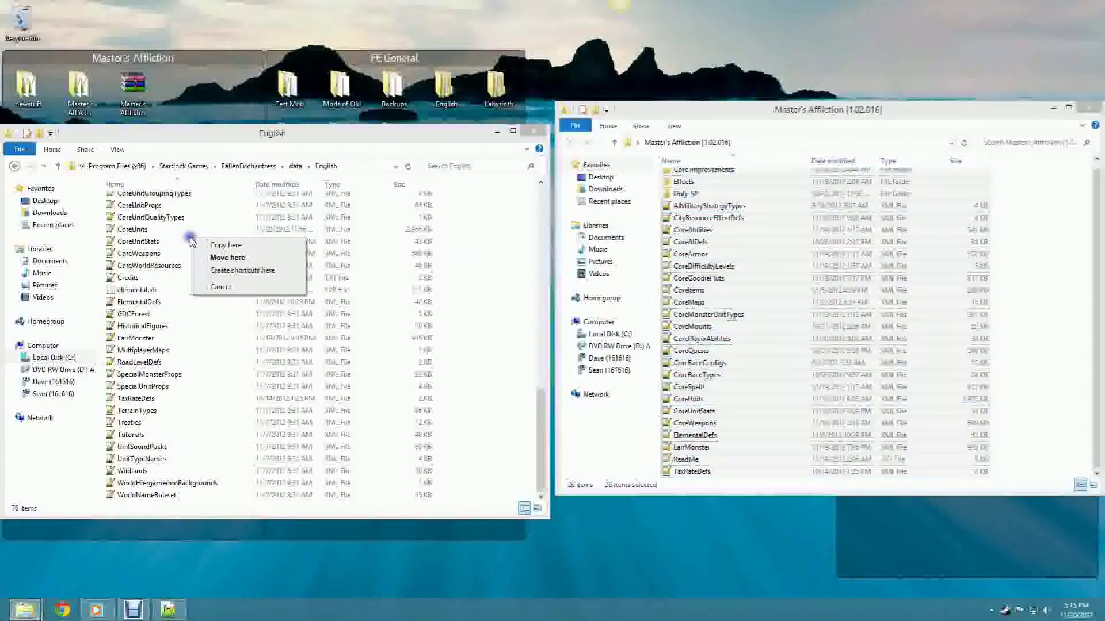
pyautogui.click(241, 246)
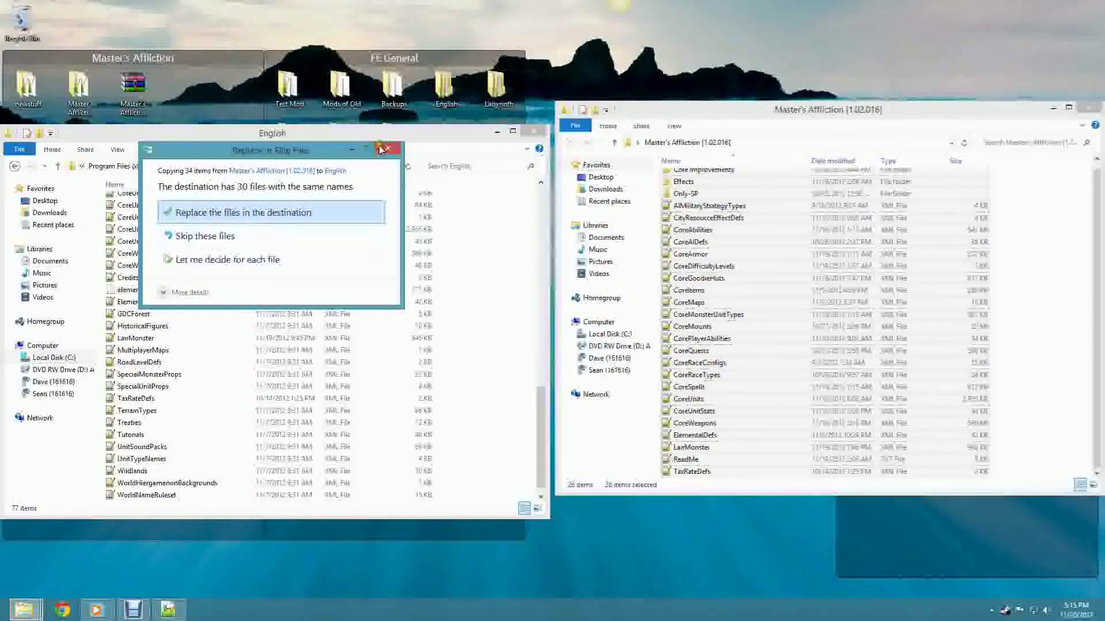
pyautogui.moveTo(221, 158); pyautogui.dragTo(331, 196)
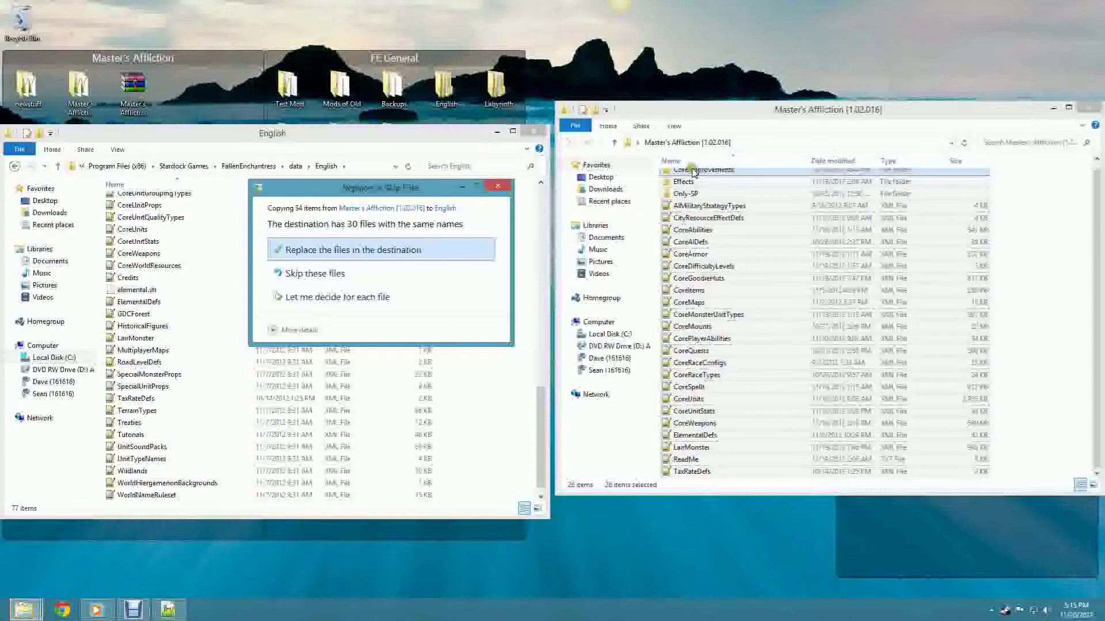
# Step: Resolve the duplicate file names prompt and select the mod's Core Improvements folder
pyautogui.click(499, 192)
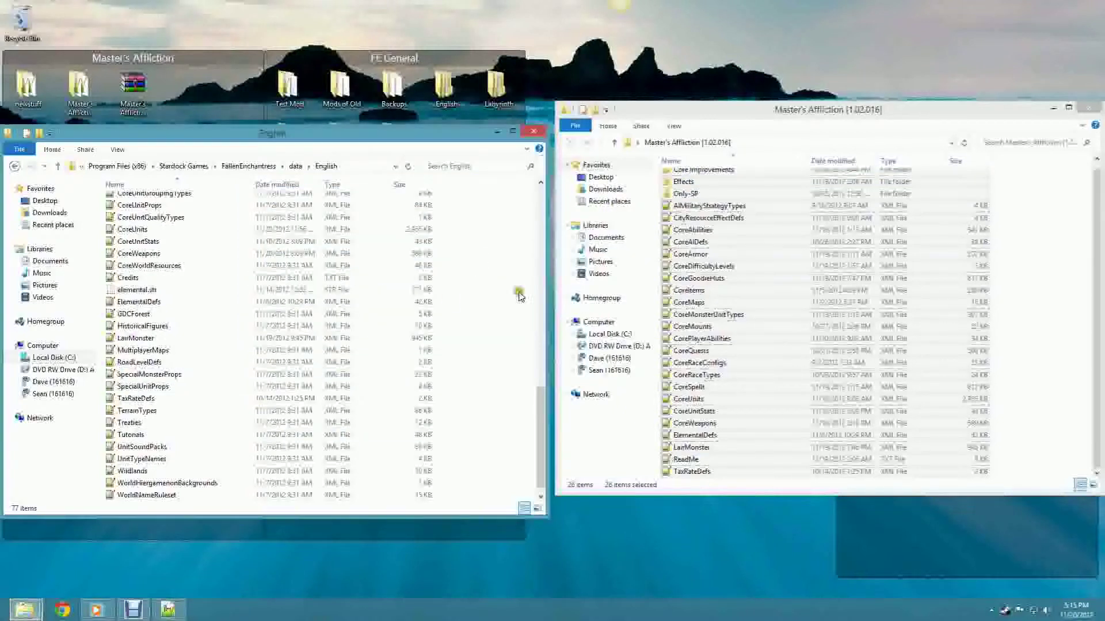
pyautogui.click(751, 266)
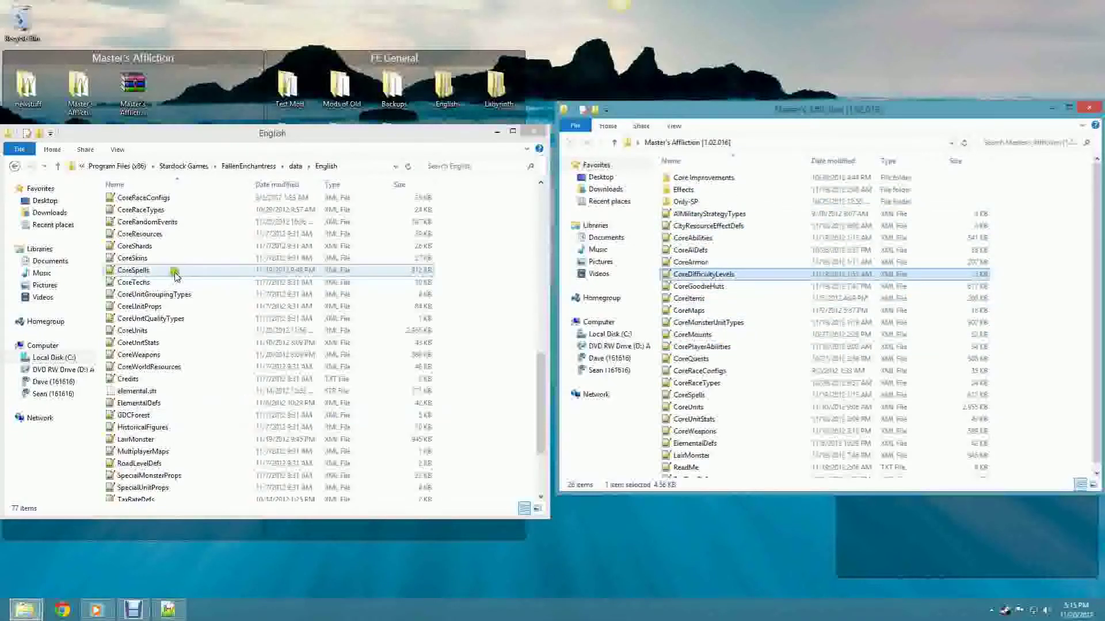
pyautogui.click(719, 178)
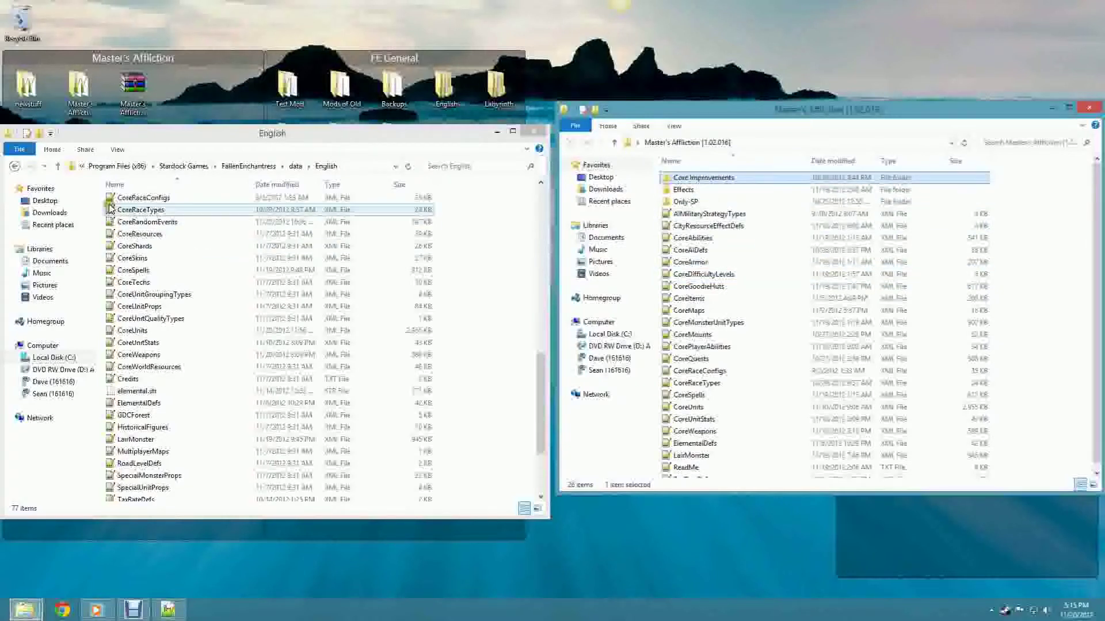
pyautogui.scroll(10, 184, 276)
# Step: Compare Core Improvements in English with the mod files, selecting CoreGoodieHuts
pyautogui.click(184, 259)
pyautogui.scroll(4, 184, 270)
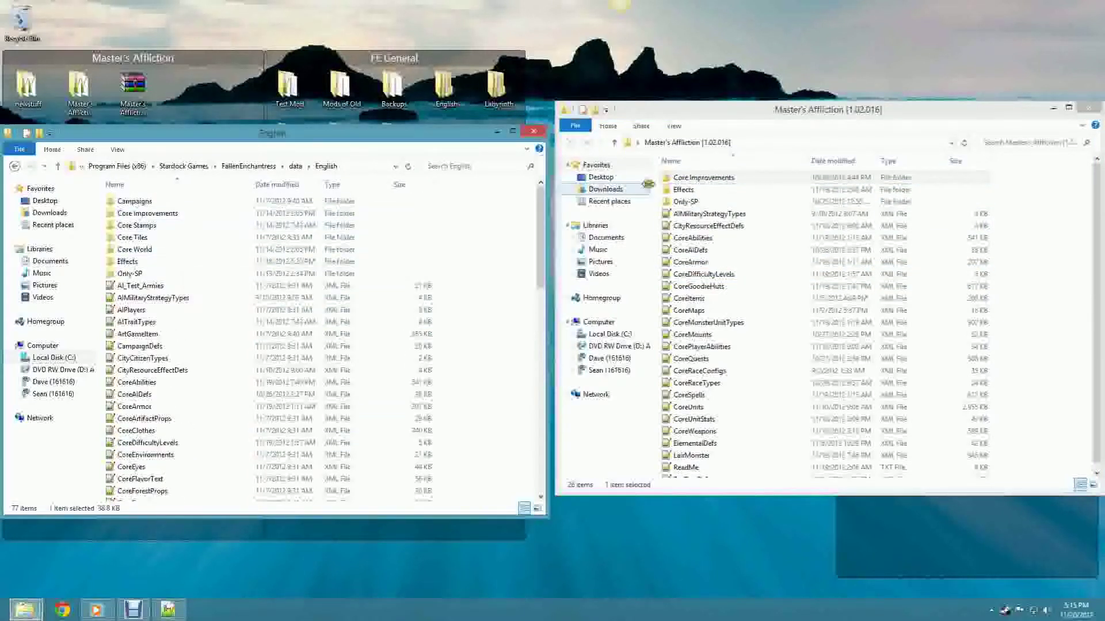
pyautogui.click(185, 214)
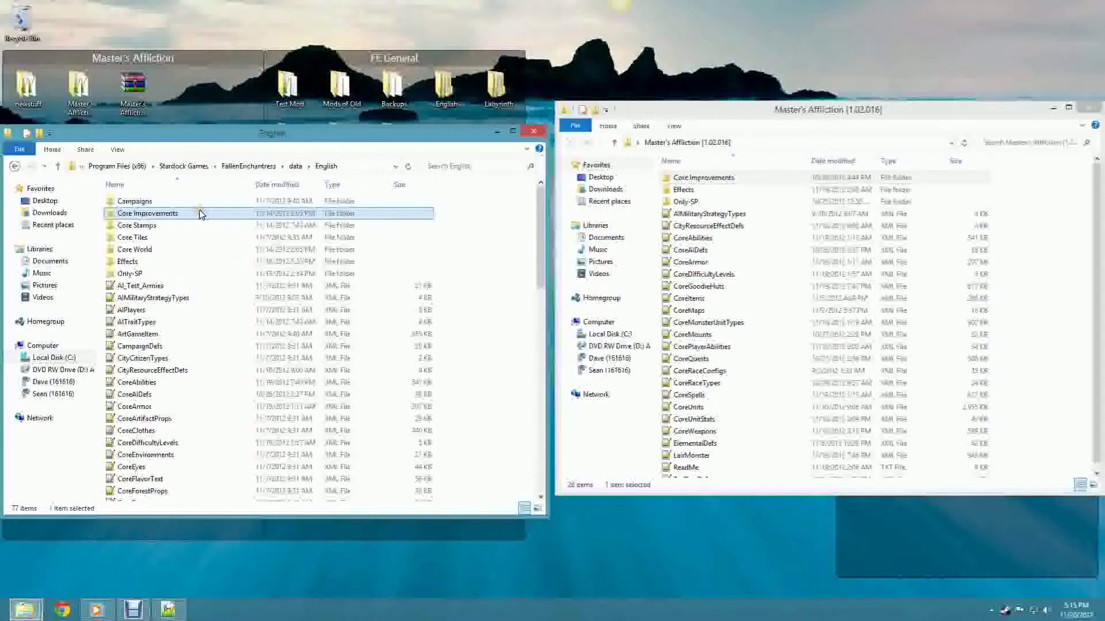
pyautogui.moveTo(200, 214); pyautogui.dragTo(656, 297)
pyautogui.click(694, 238)
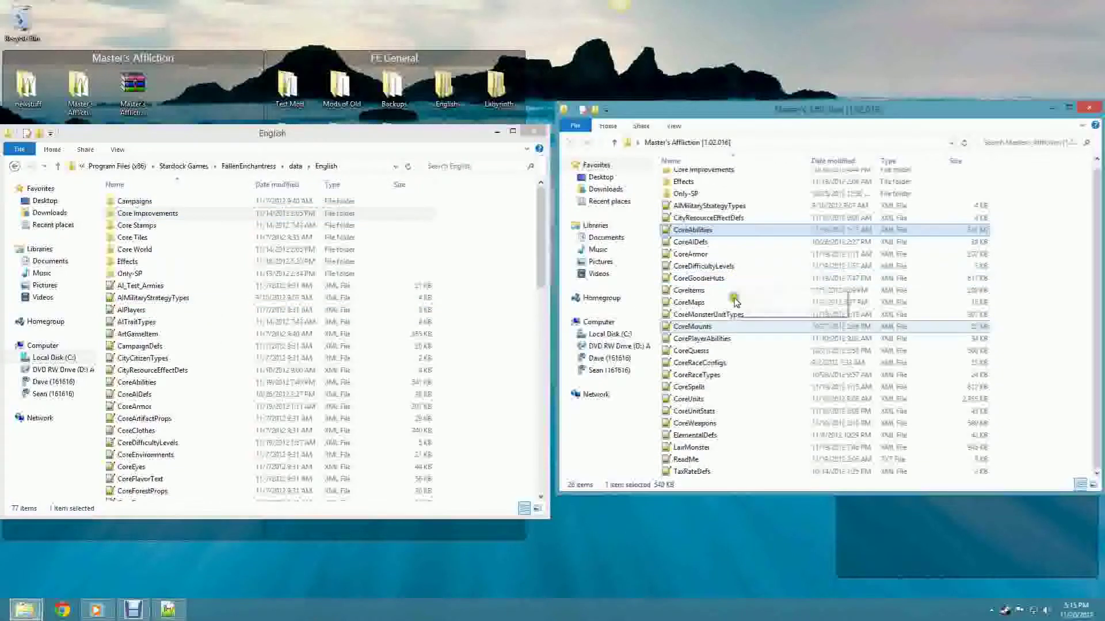
pyautogui.click(154, 358)
pyautogui.click(697, 278)
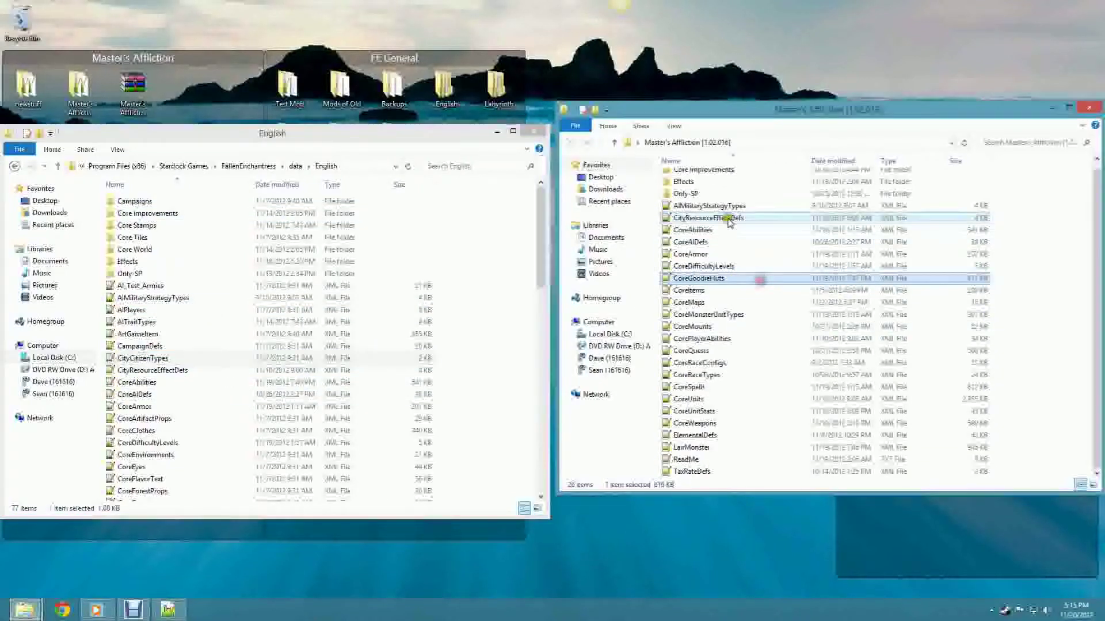
pyautogui.moveTo(221, 287); pyautogui.dragTo(196, 216)
# Step: Open the Core Improvements and Only-SP folders in English, returning to English each time
pyautogui.doubleClick(196, 216)
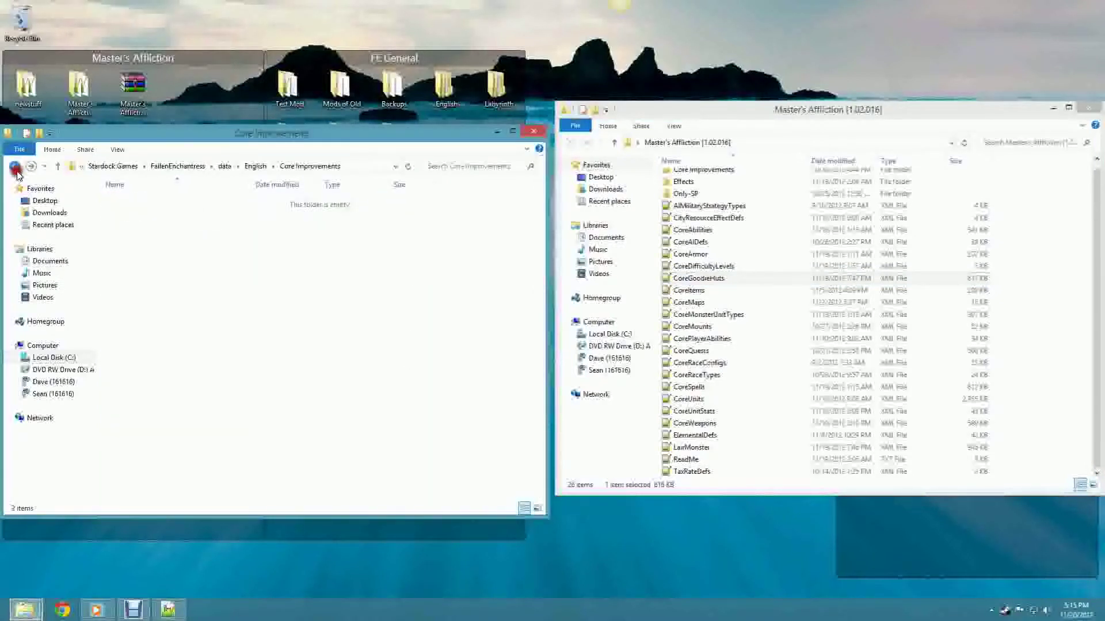
pyautogui.click(15, 166)
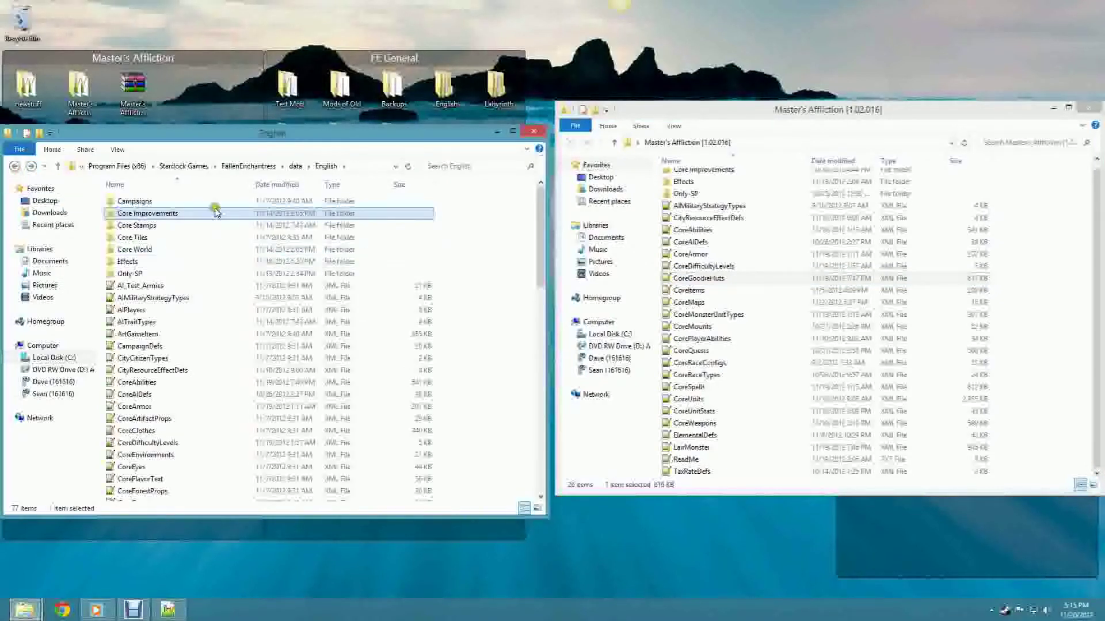
pyautogui.doubleClick(178, 275)
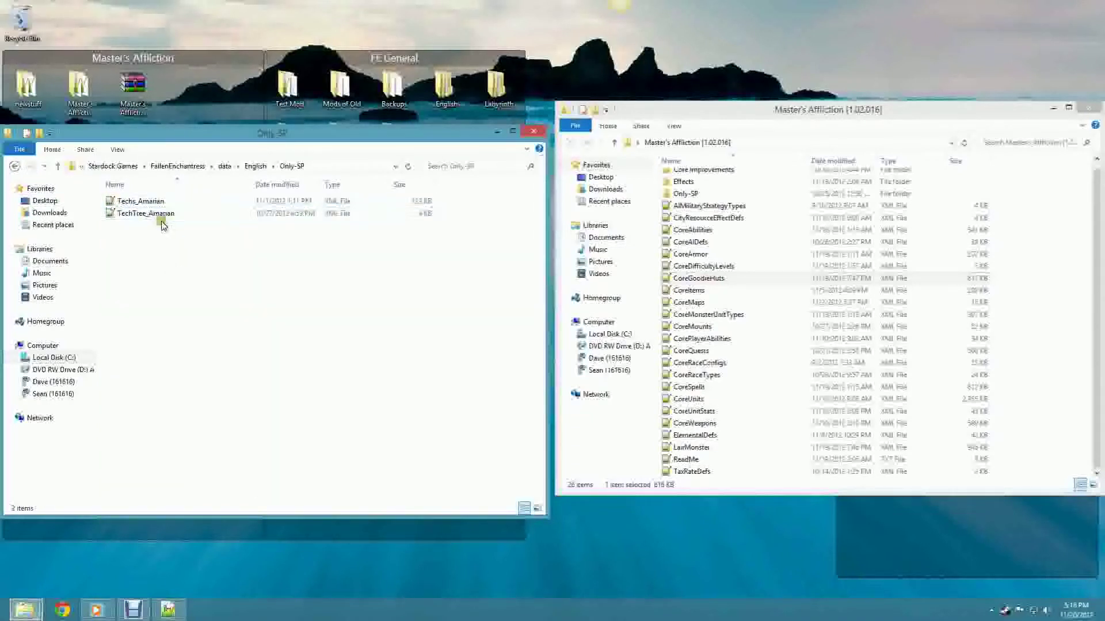
pyautogui.press('BackSpace')
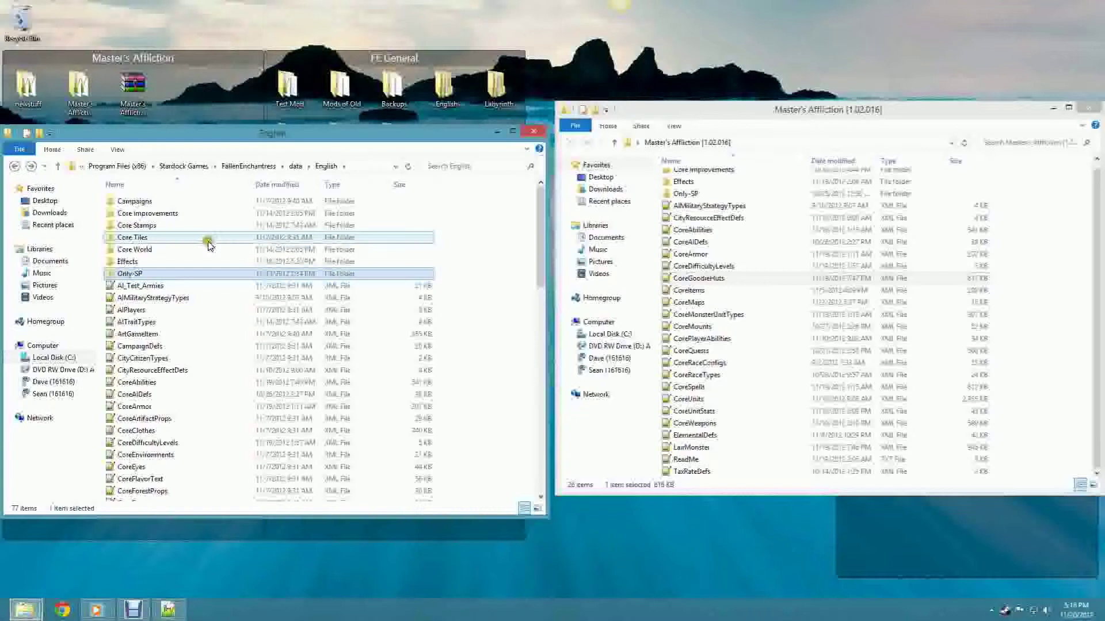
# Step: Browse the Effects folder, return to English, and select the CoreAbilities and AIPlayers files
pyautogui.doubleClick(176, 262)
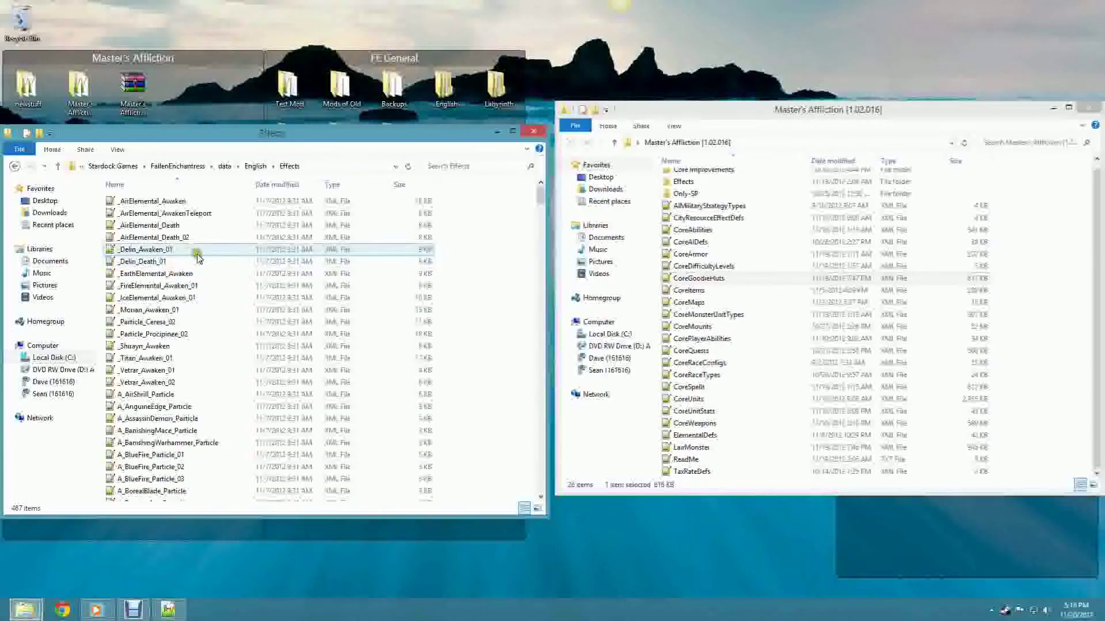
pyautogui.scroll(-3, 197, 258)
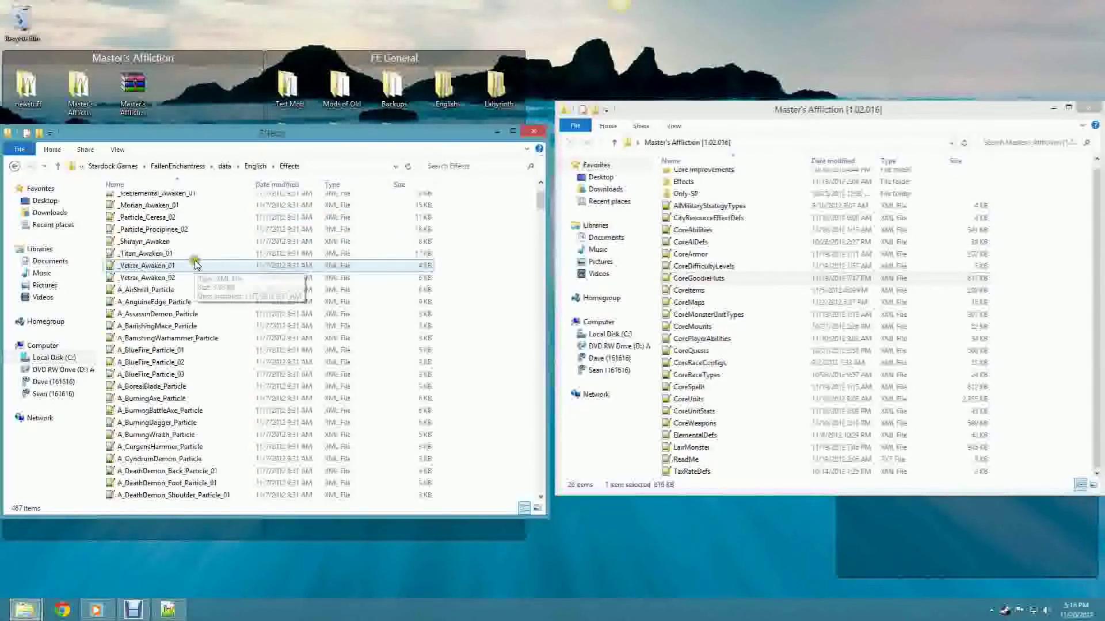
pyautogui.scroll(-20, 197, 260)
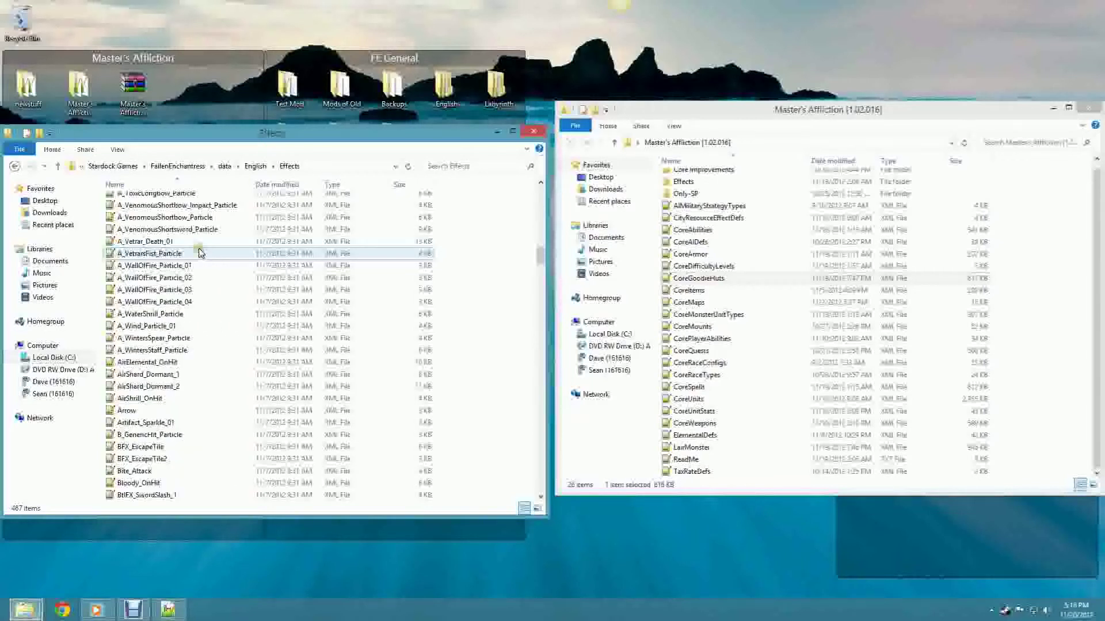
pyautogui.scroll(-20, 200, 254)
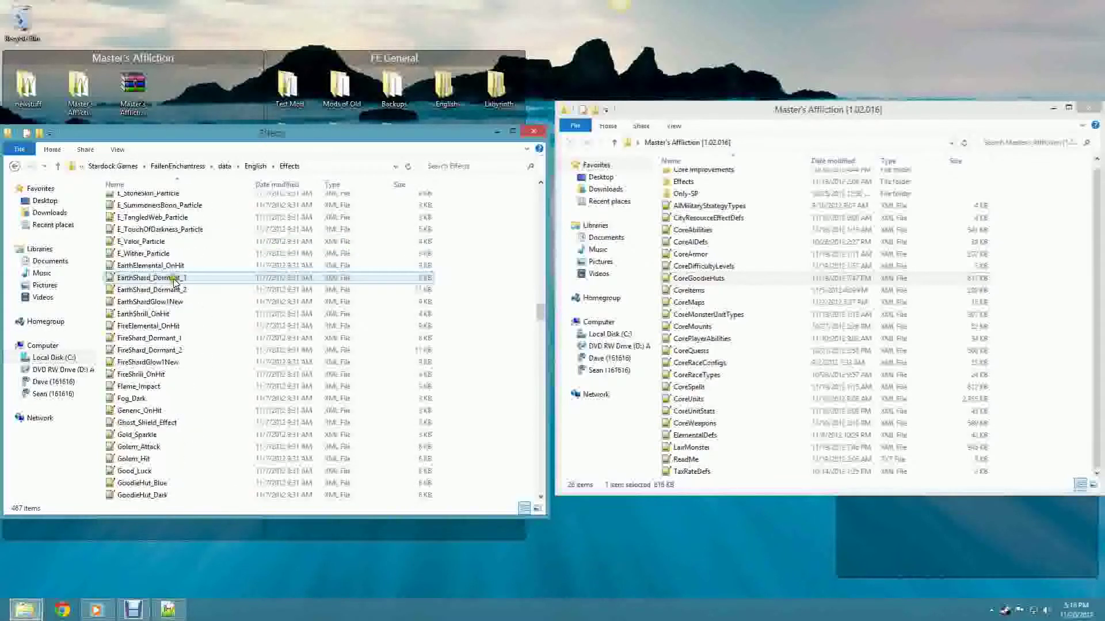
pyautogui.scroll(-20, 174, 280)
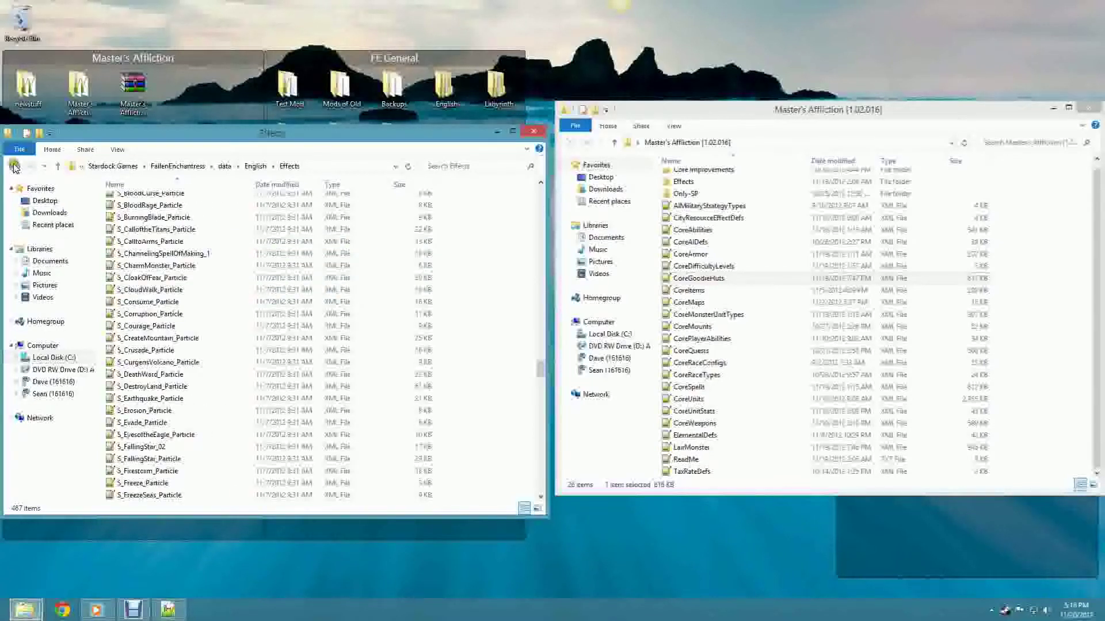
pyautogui.click(14, 167)
pyautogui.moveTo(192, 297); pyautogui.dragTo(173, 203)
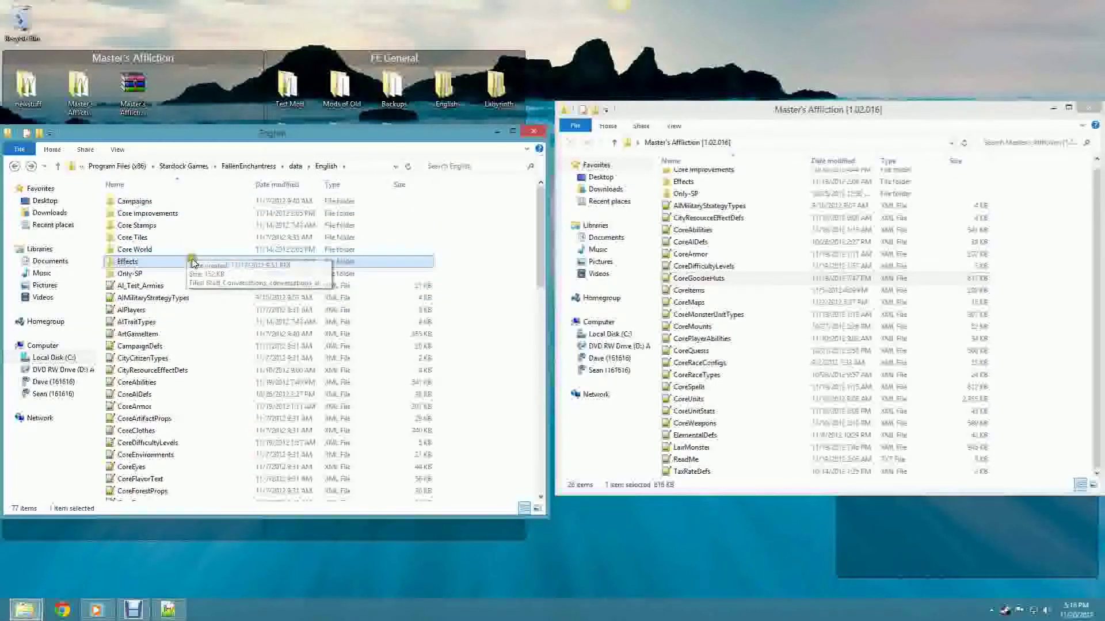
pyautogui.click(161, 382)
pyautogui.click(150, 310)
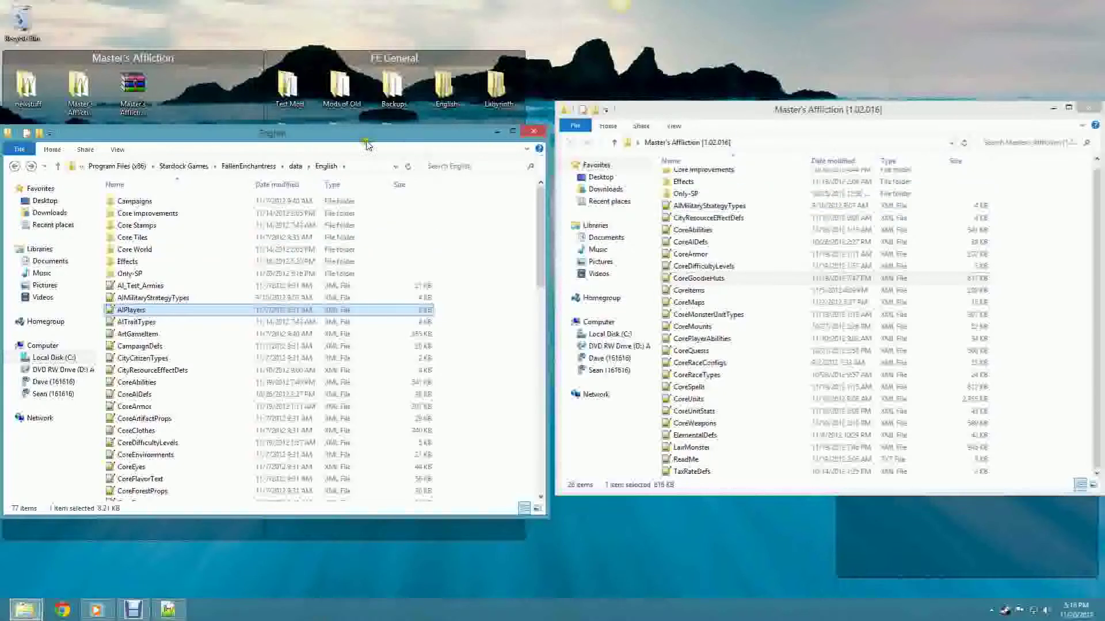
# Step: Go up to the game's data folder and copy the English folder onto the desktop
pyautogui.moveTo(360, 134); pyautogui.dragTo(433, 145)
pyautogui.click(226, 372)
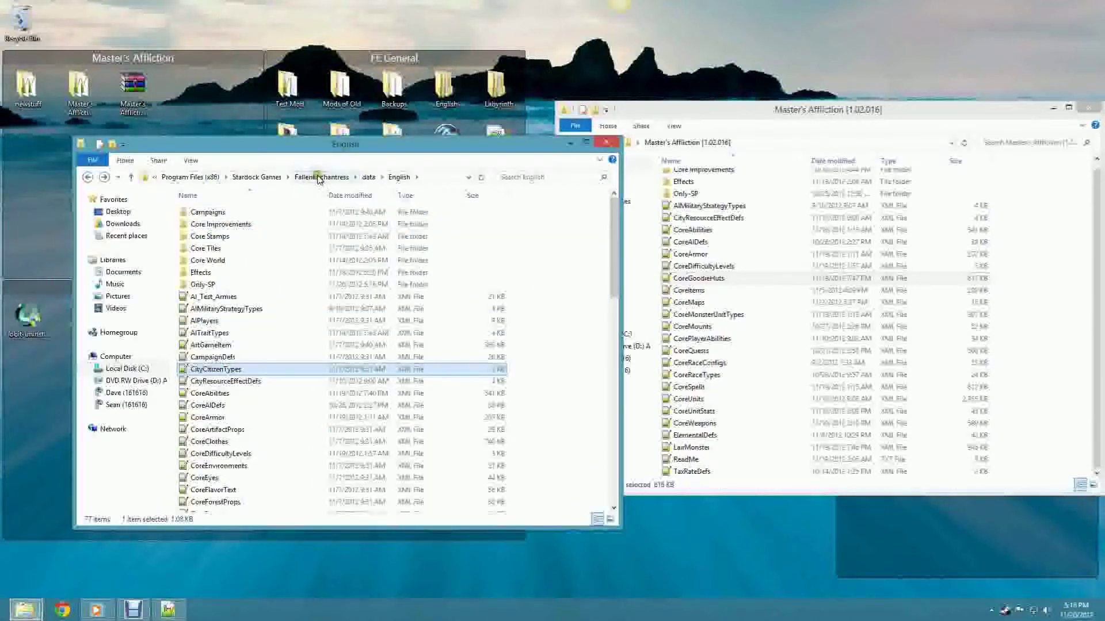
pyautogui.click(406, 177)
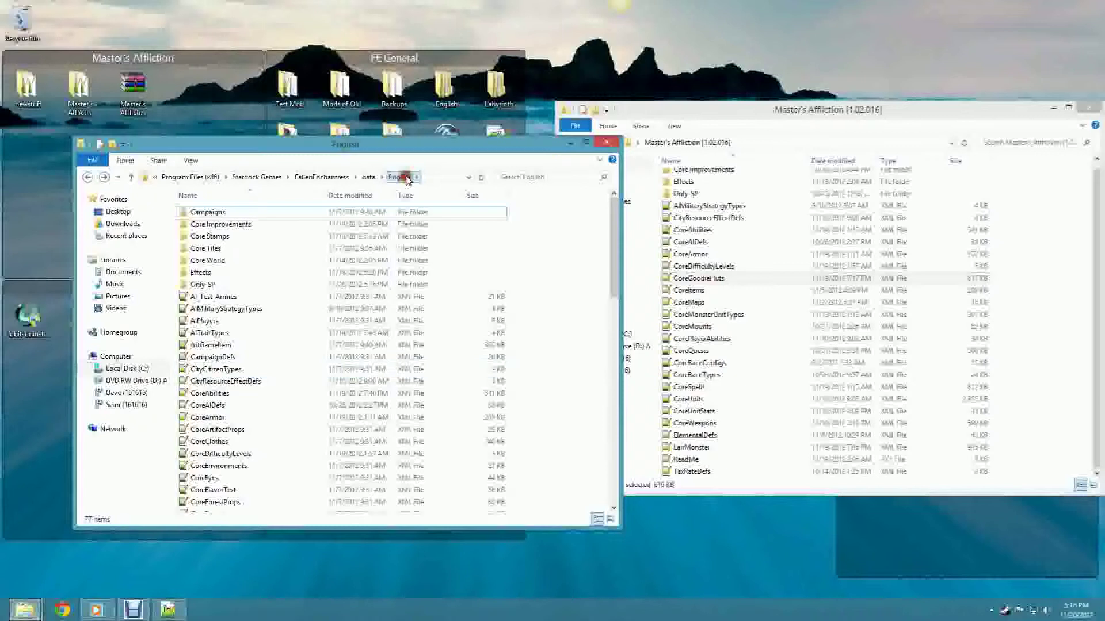
pyautogui.click(369, 178)
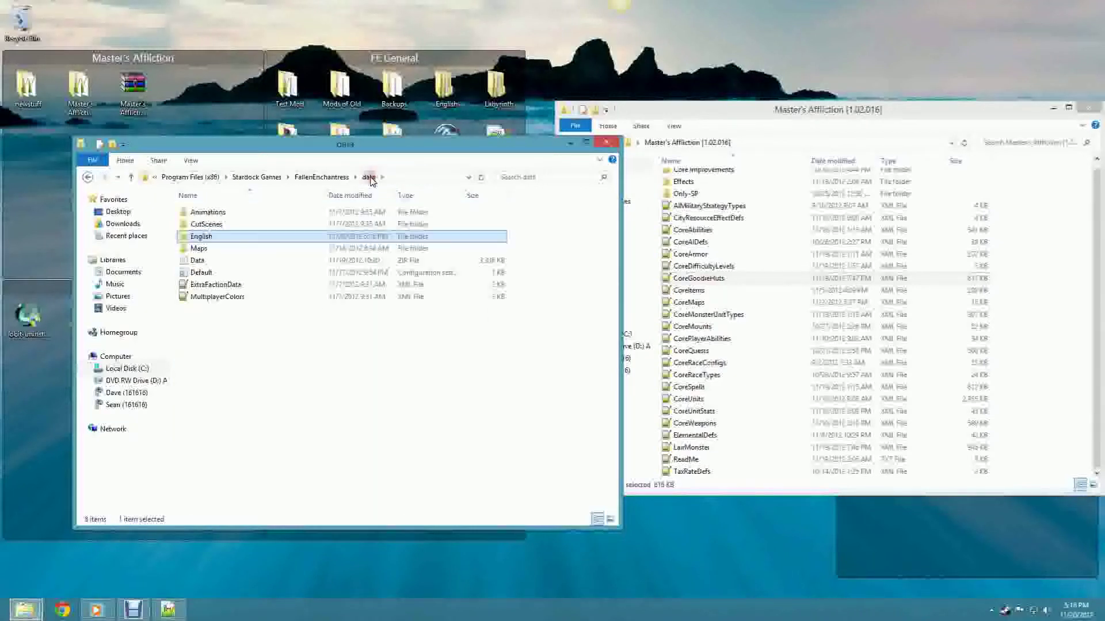
pyautogui.moveTo(209, 242); pyautogui.dragTo(250, 114)
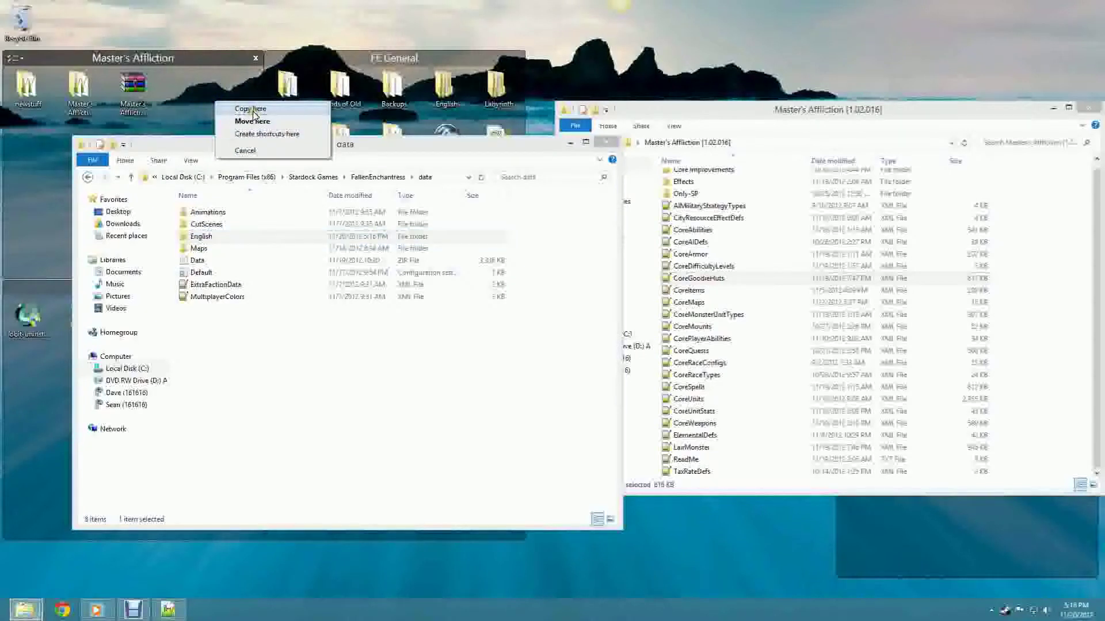
pyautogui.click(252, 110)
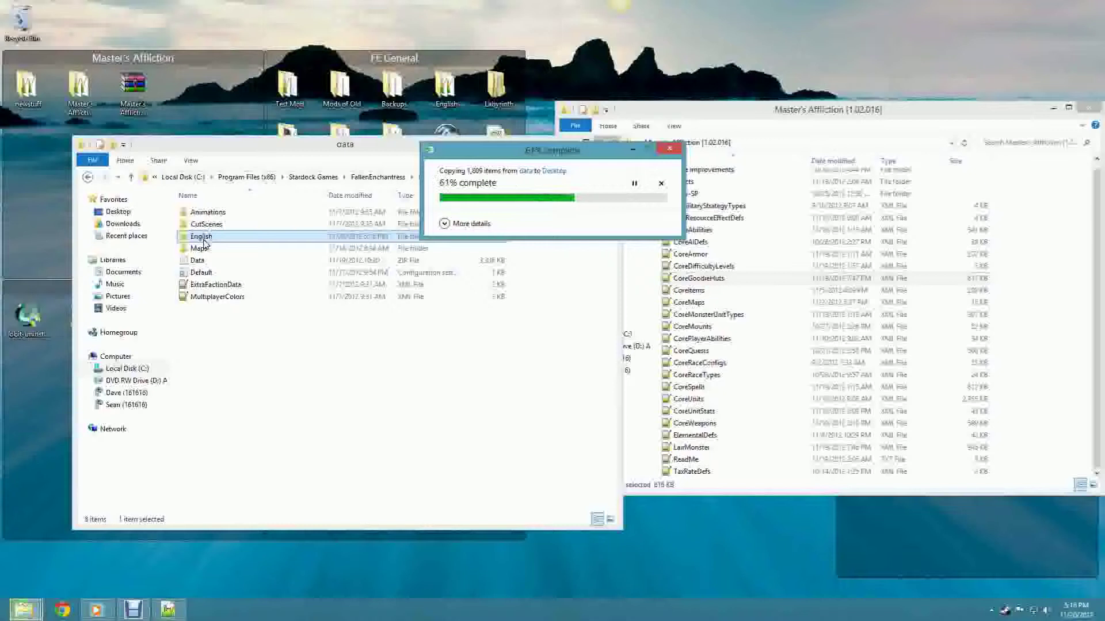
# Step: Delete the English copy from the desktop to the Recycle Bin
pyautogui.moveTo(204, 241); pyautogui.dragTo(418, 329)
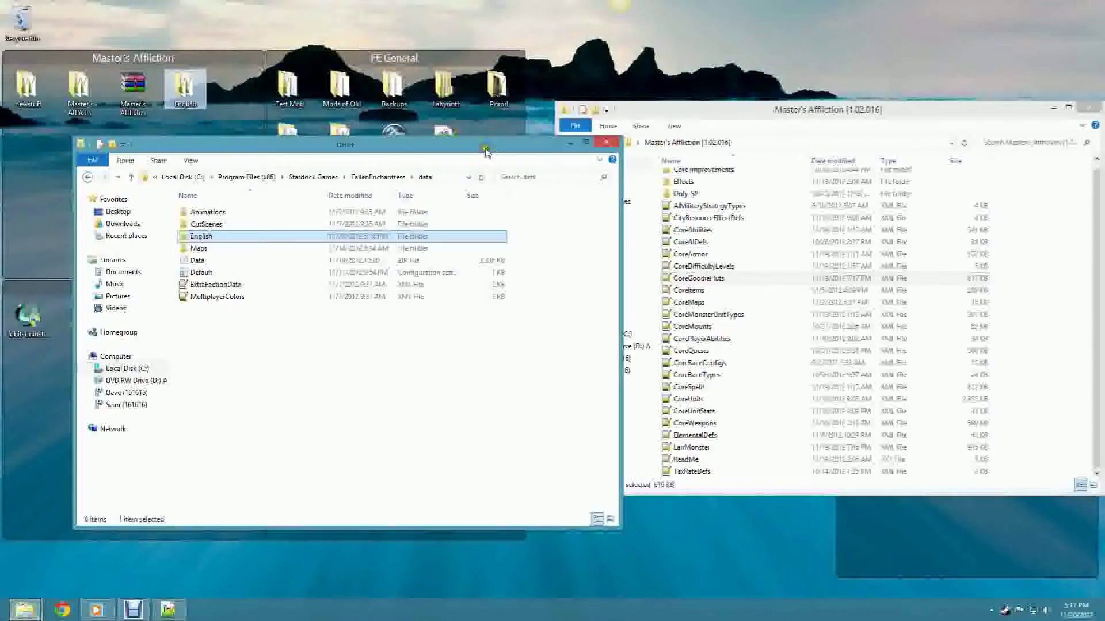
pyautogui.click(187, 84)
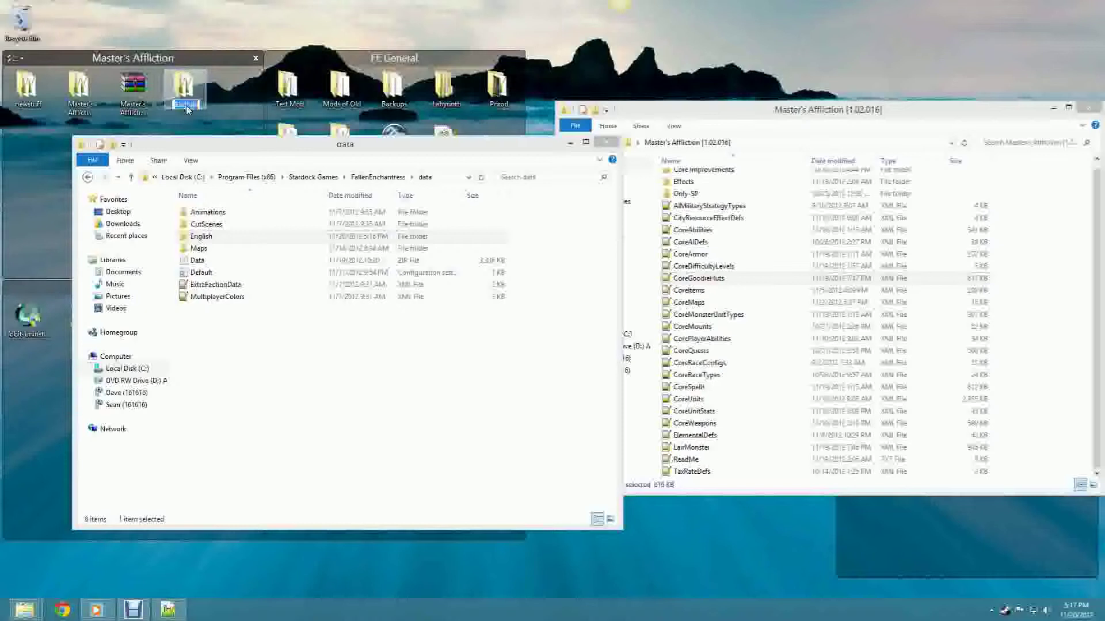
pyautogui.rightClick(182, 88)
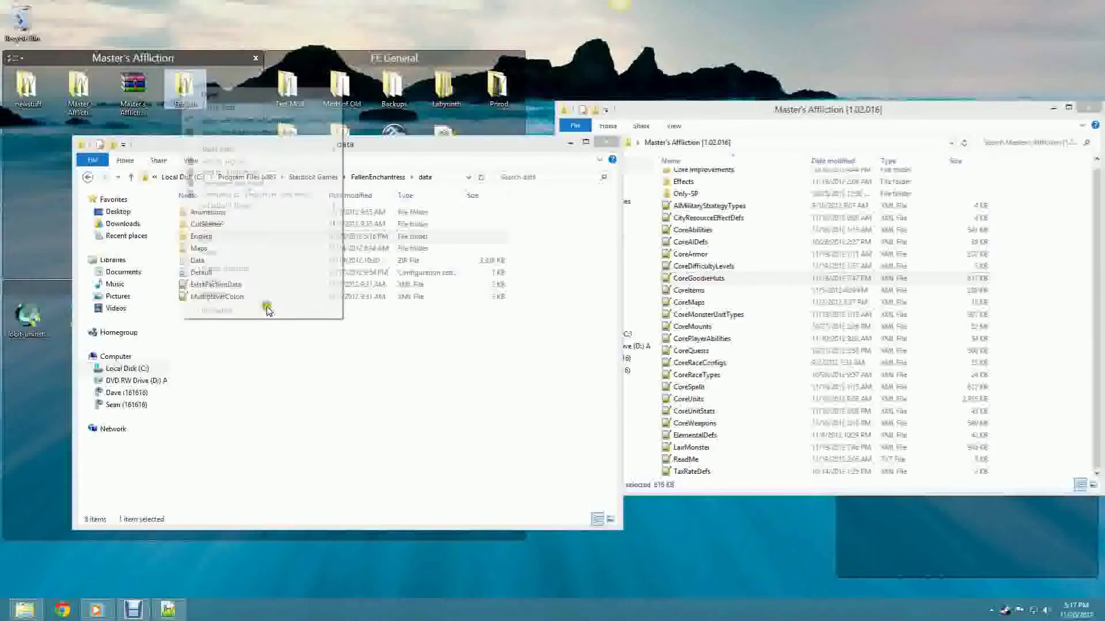
pyautogui.click(229, 285)
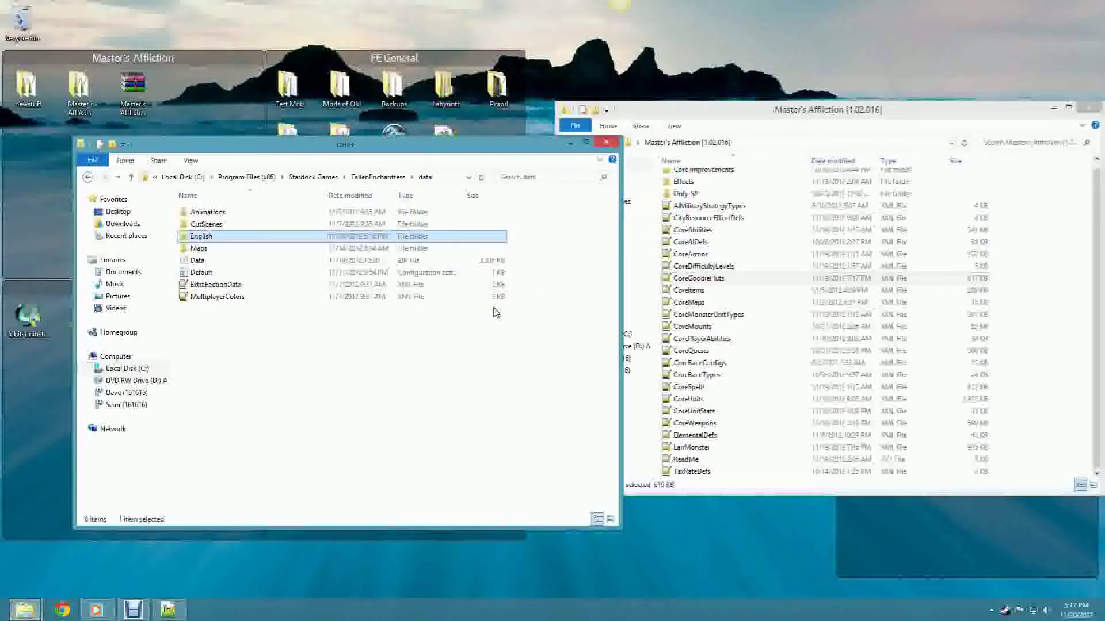
pyautogui.click(222, 272)
pyautogui.click(244, 239)
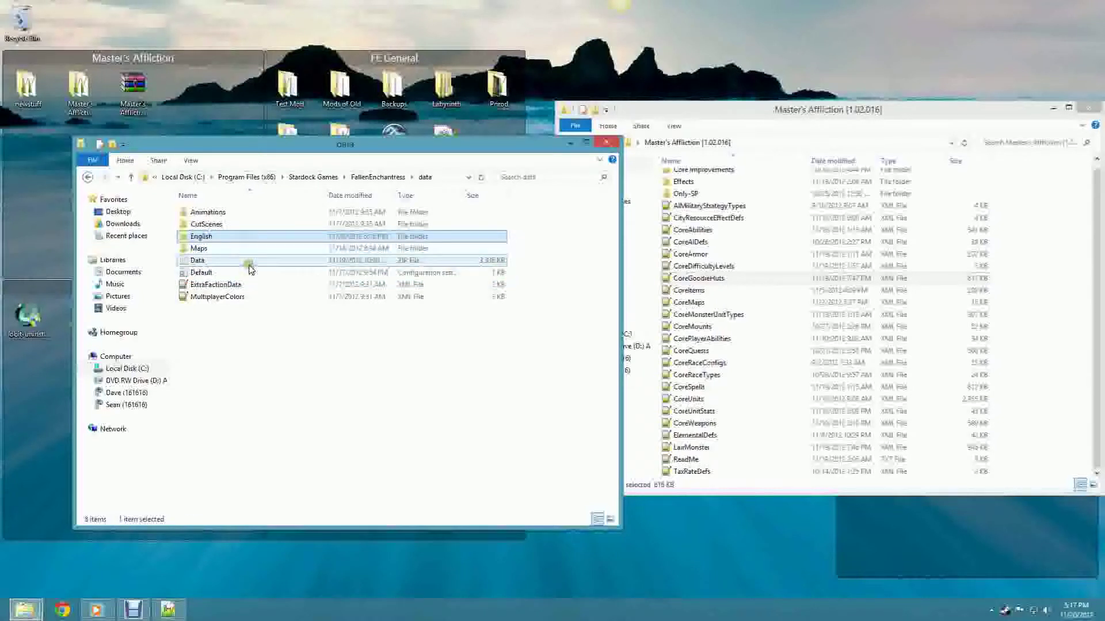
pyautogui.doubleClick(270, 237)
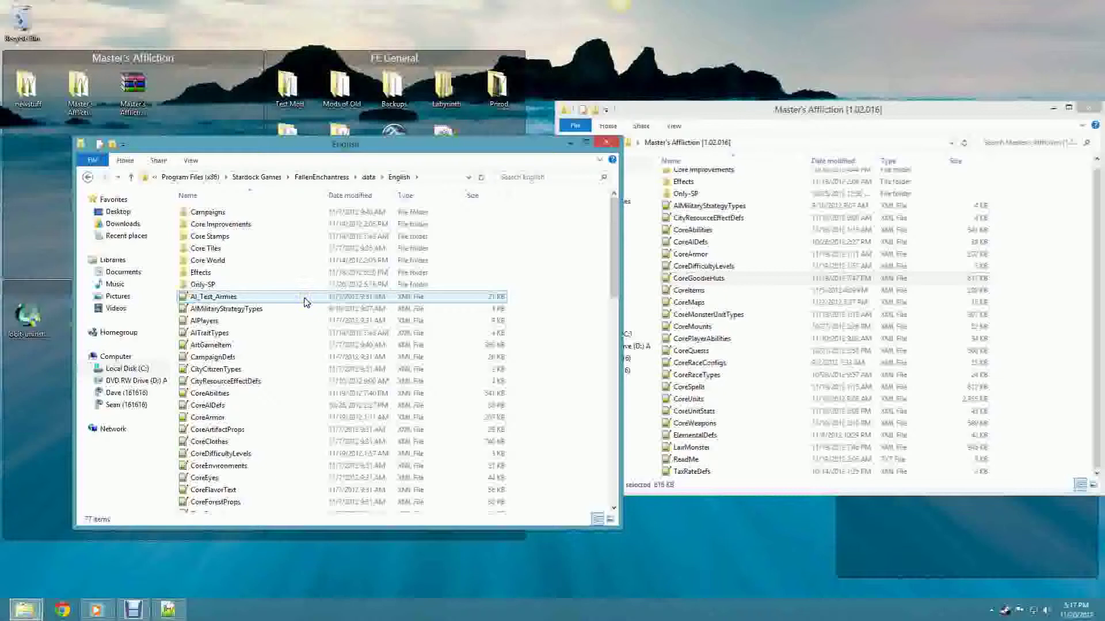
pyautogui.moveTo(294, 148); pyautogui.dragTo(287, 143)
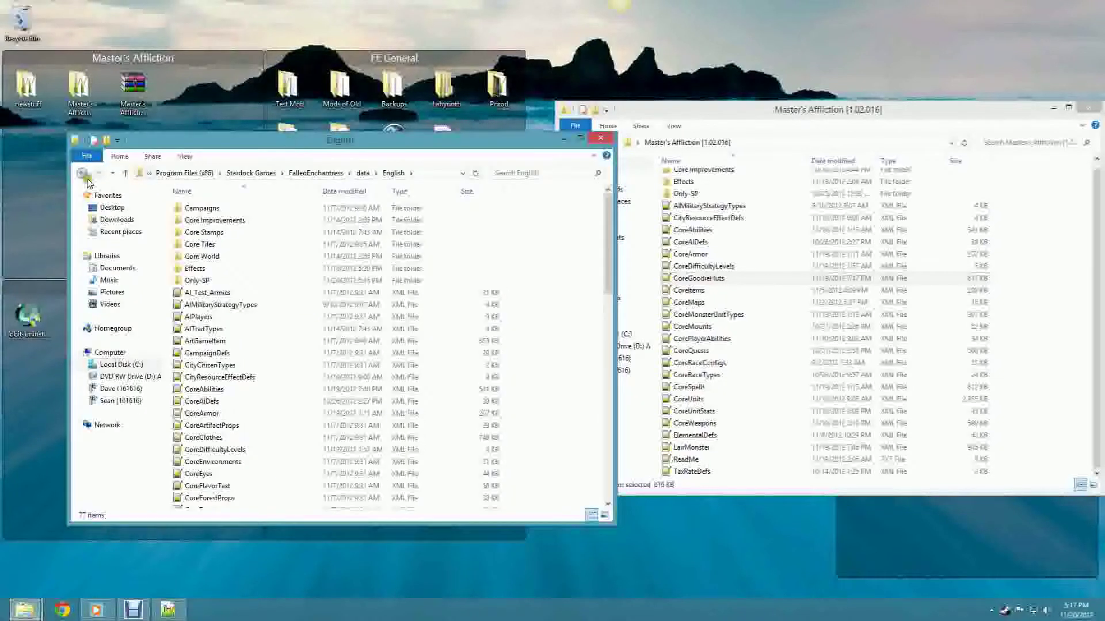
pyautogui.click(84, 174)
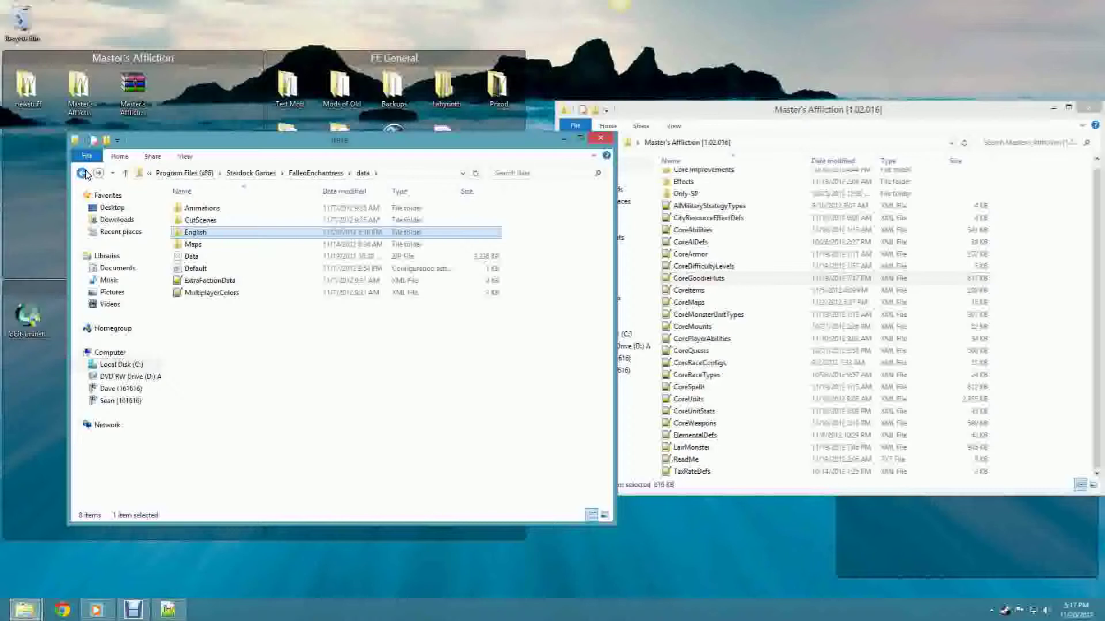
pyautogui.click(252, 339)
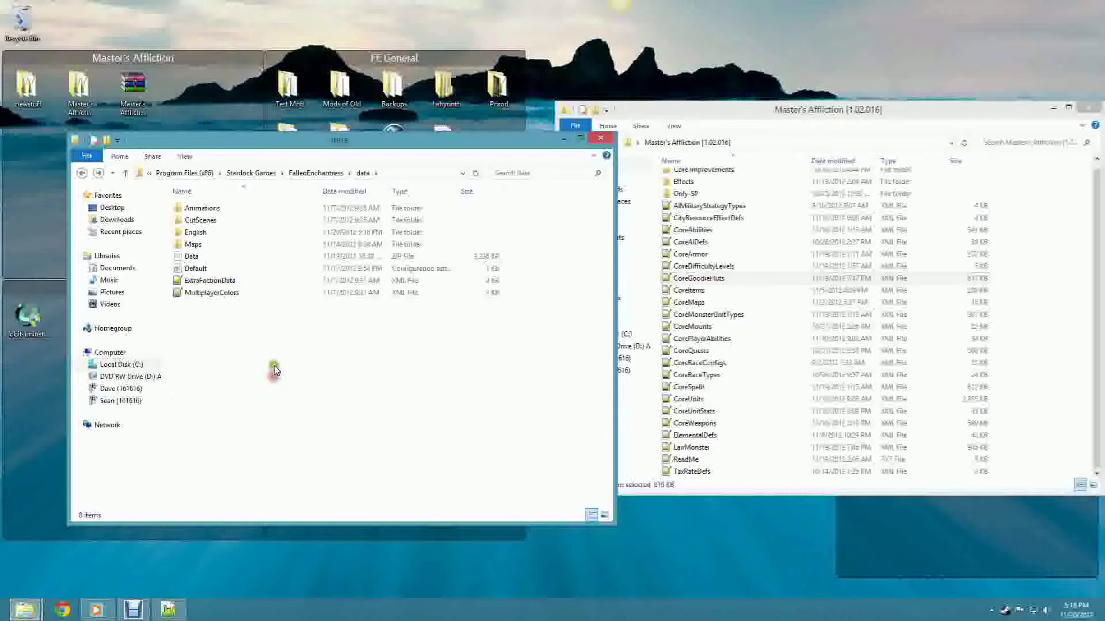
pyautogui.click(279, 341)
# Step: Put the data window on the left and the Master's Affliction window on the right, data window active
pyautogui.moveTo(335, 143); pyautogui.dragTo(268, 105)
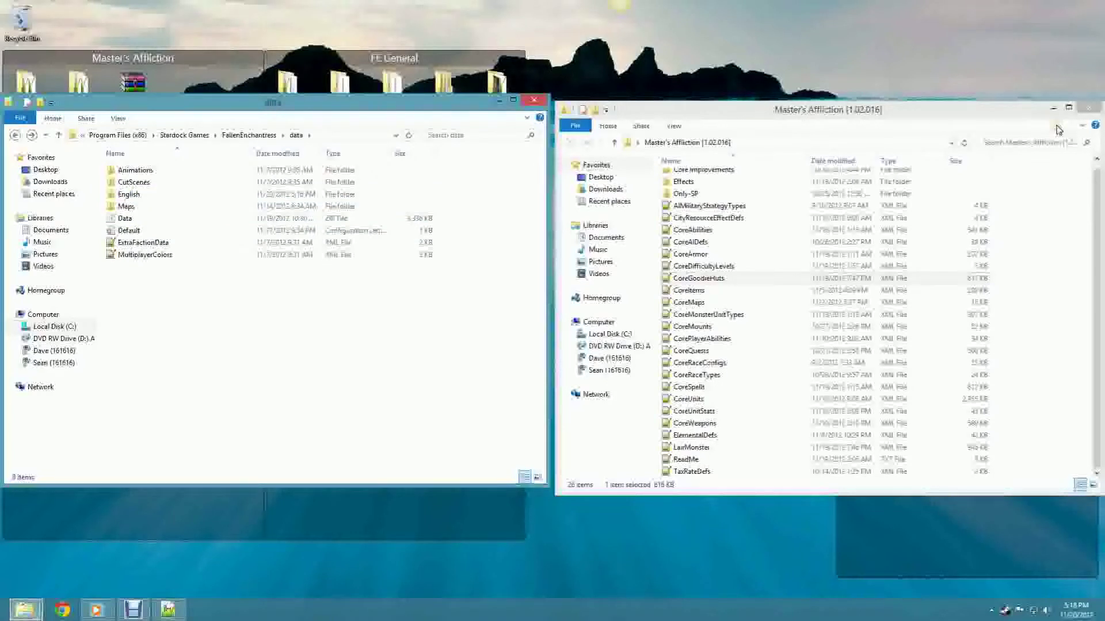
pyautogui.moveTo(806, 115)
pyautogui.mouseDown()
pyautogui.moveTo(737, 198)
pyautogui.moveTo(892, 35)
pyautogui.moveTo(802, 103)
pyautogui.moveTo(807, 111)
pyautogui.mouseUp()
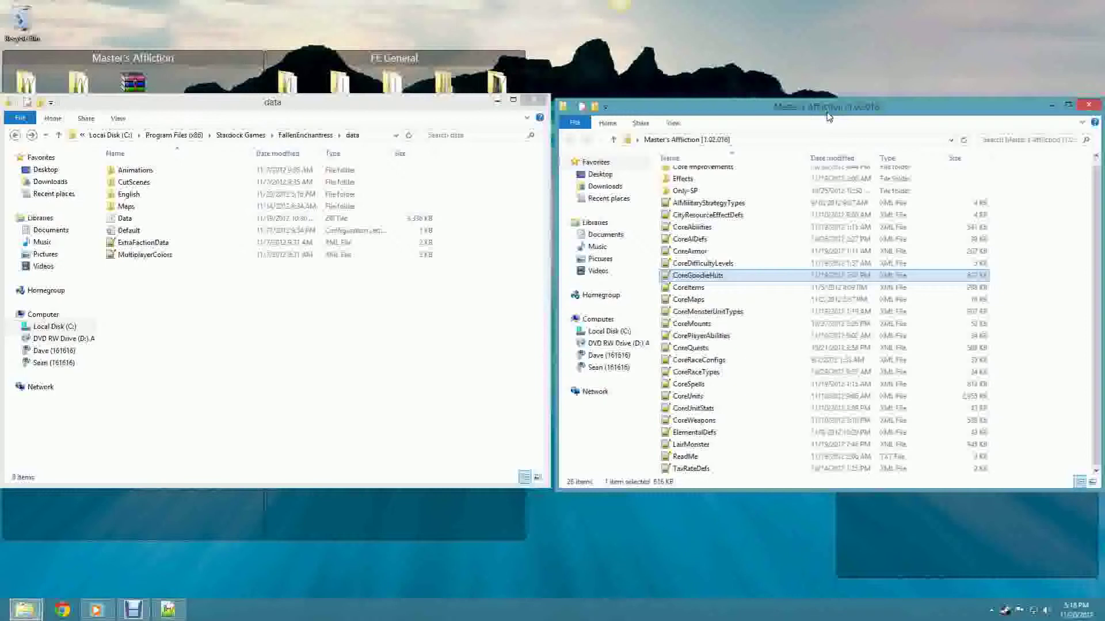
pyautogui.moveTo(858, 107)
pyautogui.mouseDown()
pyautogui.moveTo(735, 248)
pyautogui.moveTo(706, 177)
pyautogui.moveTo(861, 118)
pyautogui.moveTo(854, 105)
pyautogui.mouseUp()
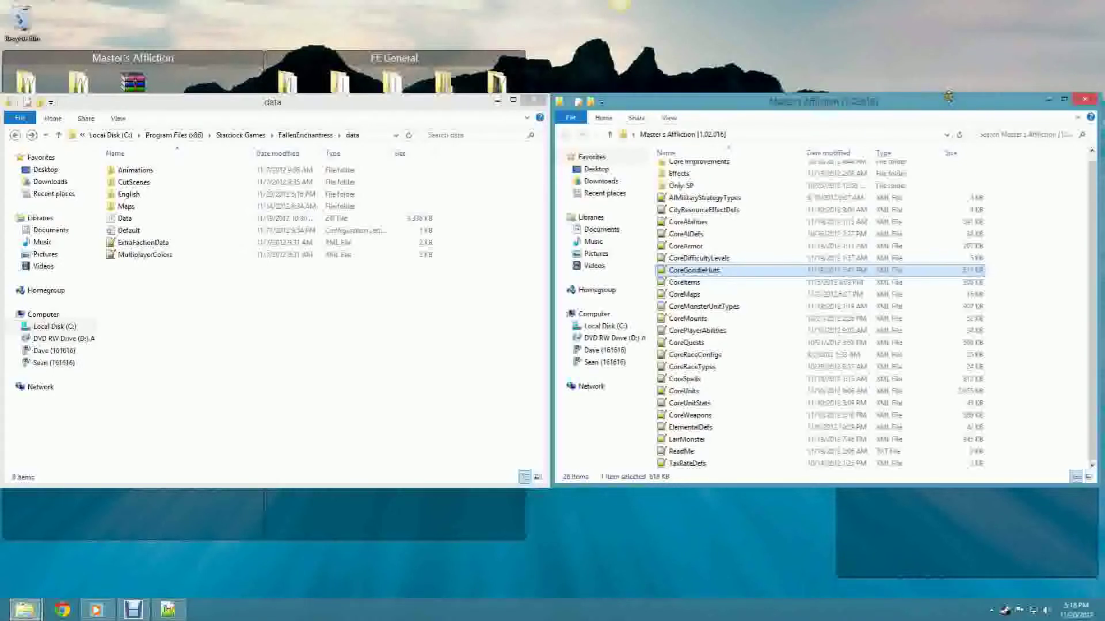
pyautogui.moveTo(947, 104); pyautogui.dragTo(954, 104)
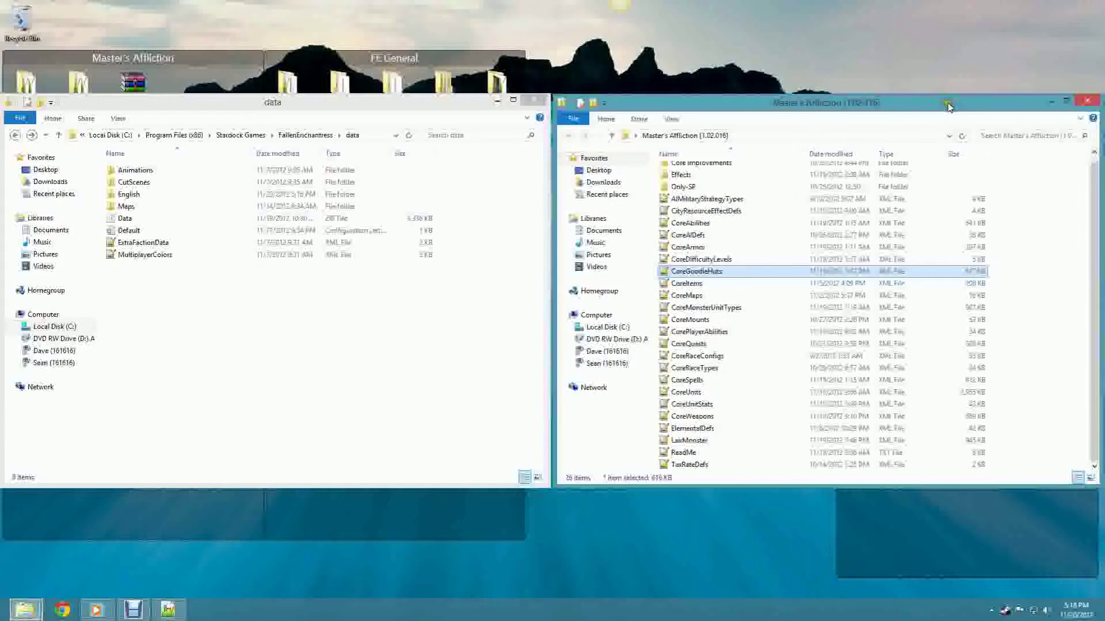
pyautogui.click(166, 308)
pyautogui.click(168, 302)
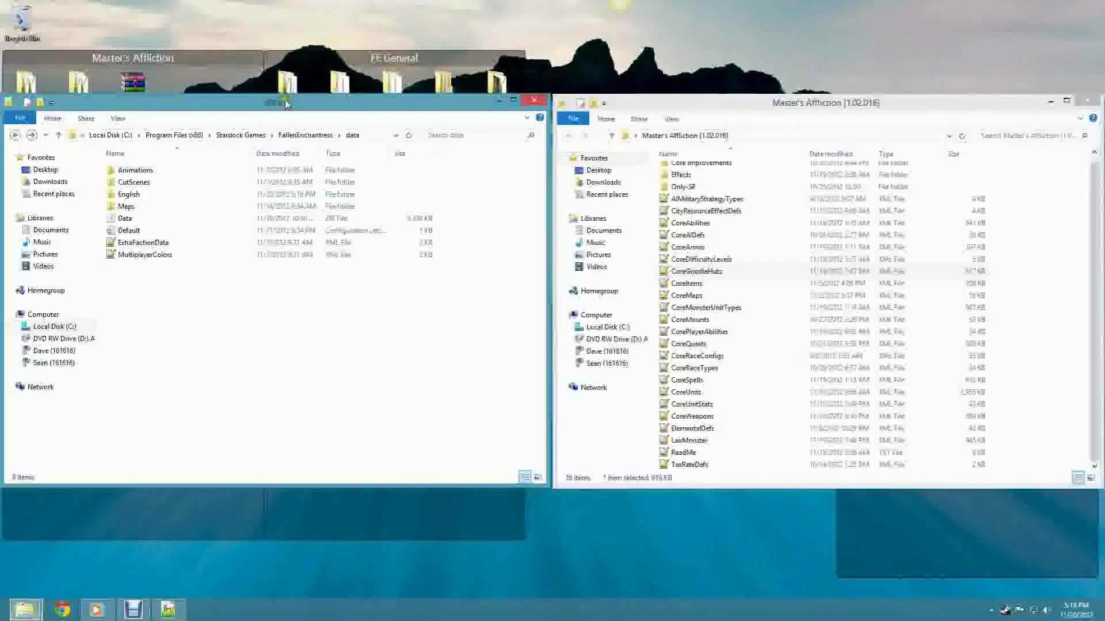
# Step: Close the data folder window and point out the FE Game and FE User desktop shortcuts
pyautogui.click(534, 101)
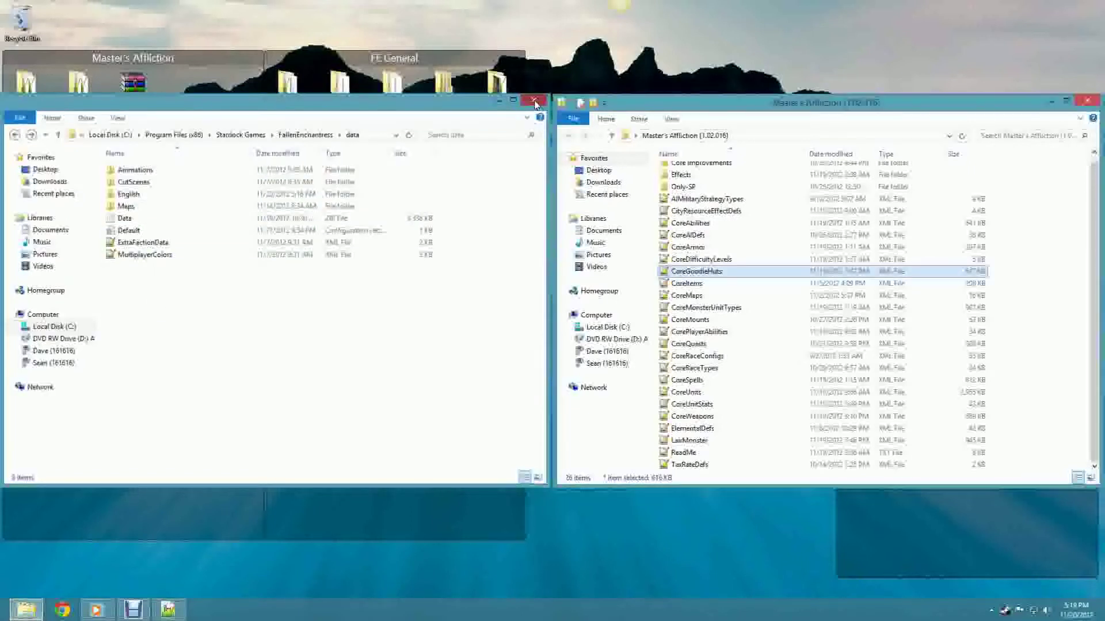
pyautogui.click(236, 337)
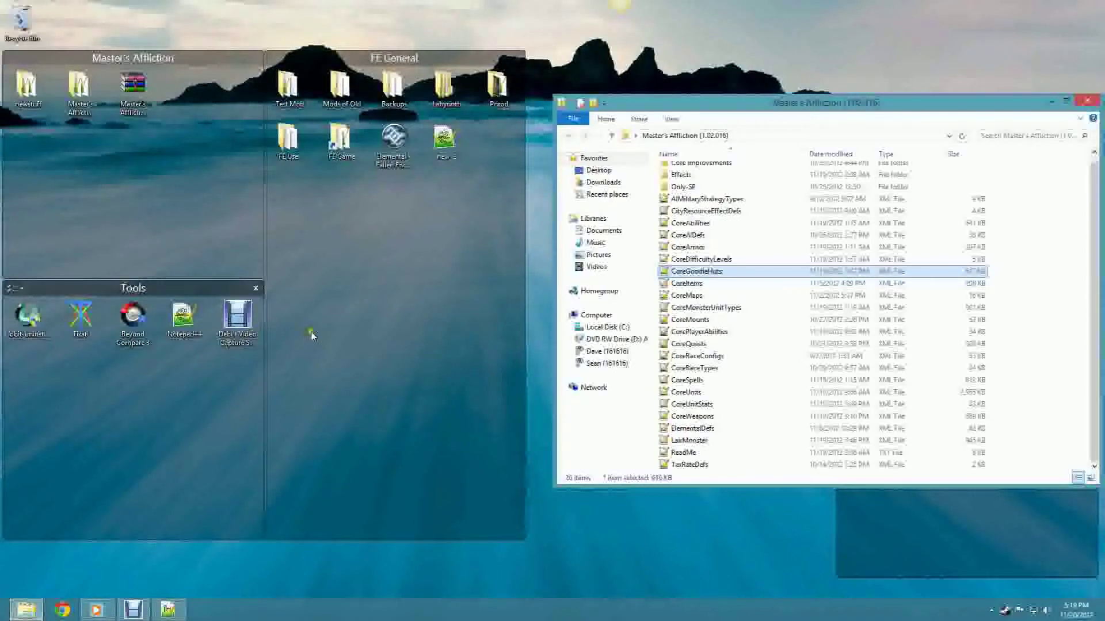
pyautogui.click(347, 128)
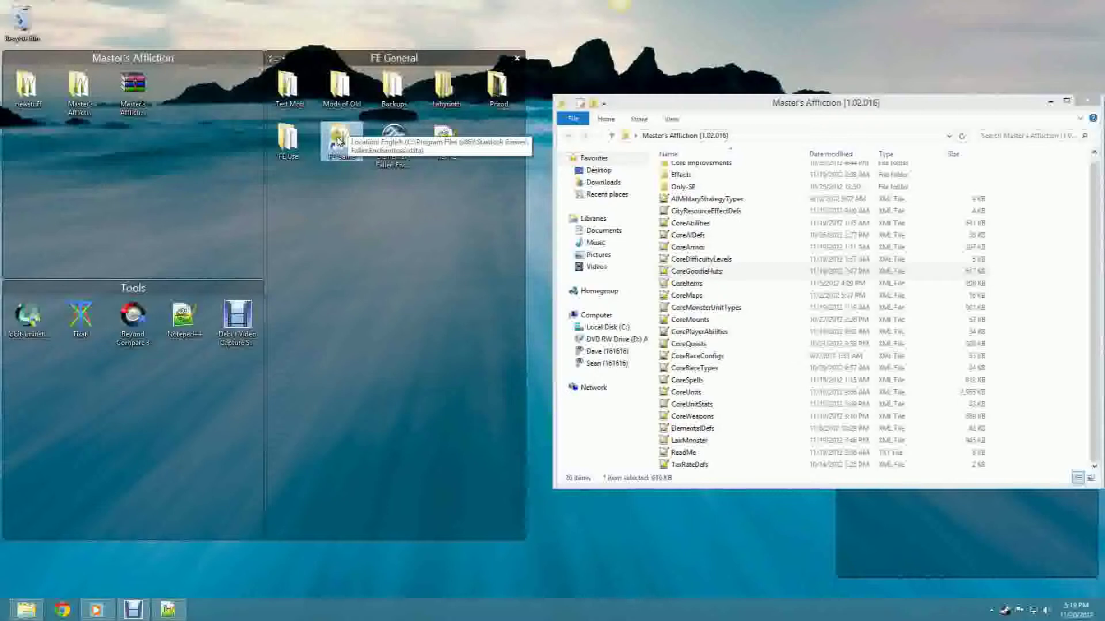
pyautogui.click(288, 140)
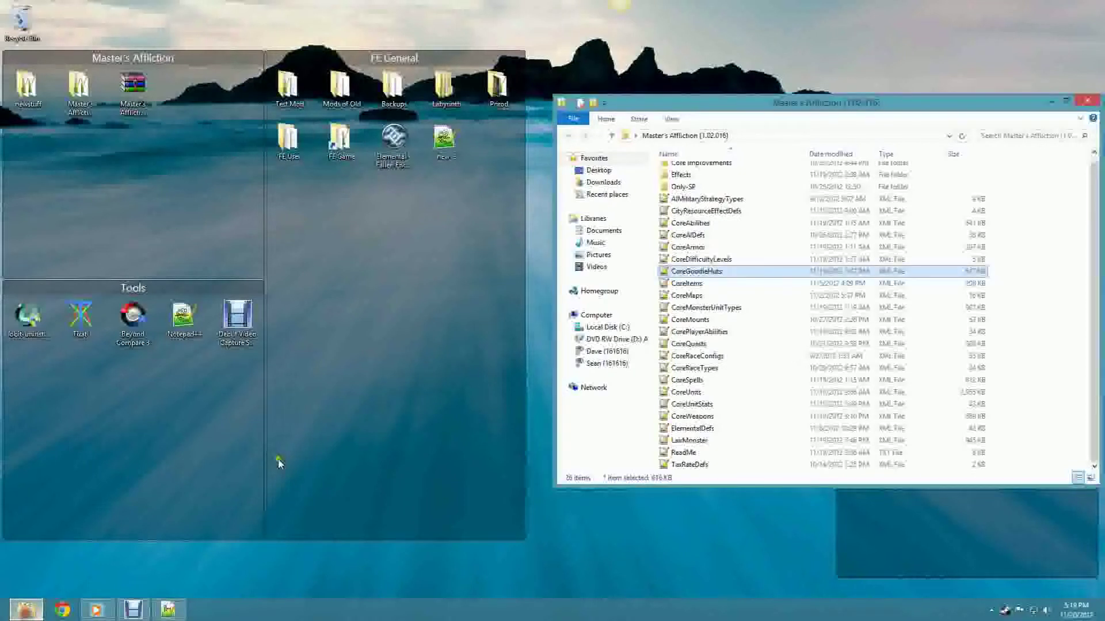
# Step: Open Downloads in a new window and browse to My Documents > My Games > FallenEnchantress
pyautogui.rightClick(39, 617)
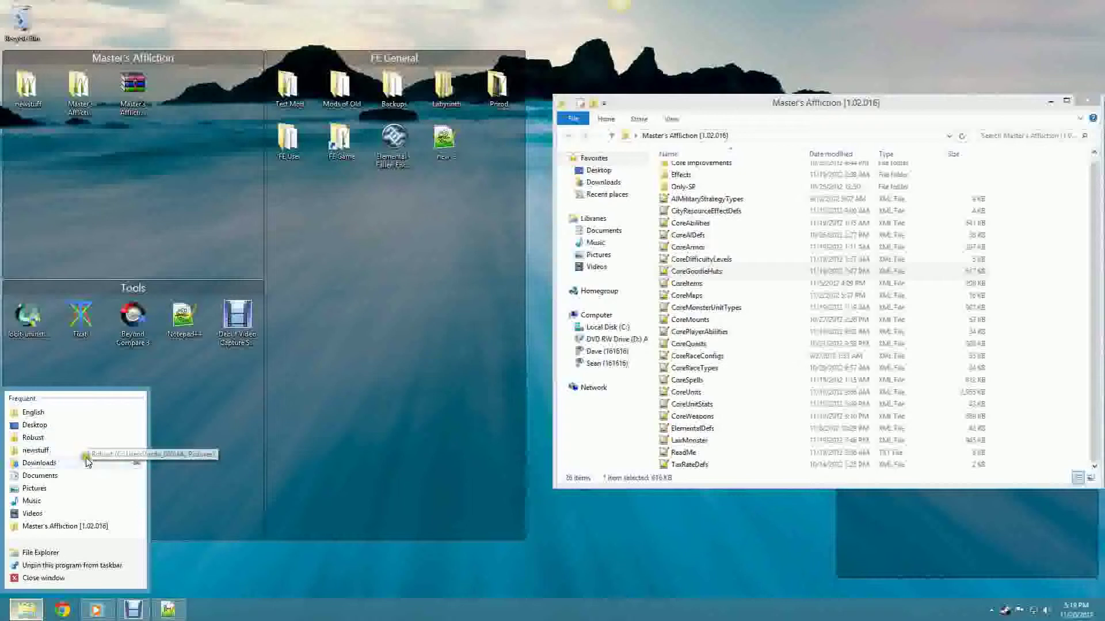
pyautogui.click(40, 463)
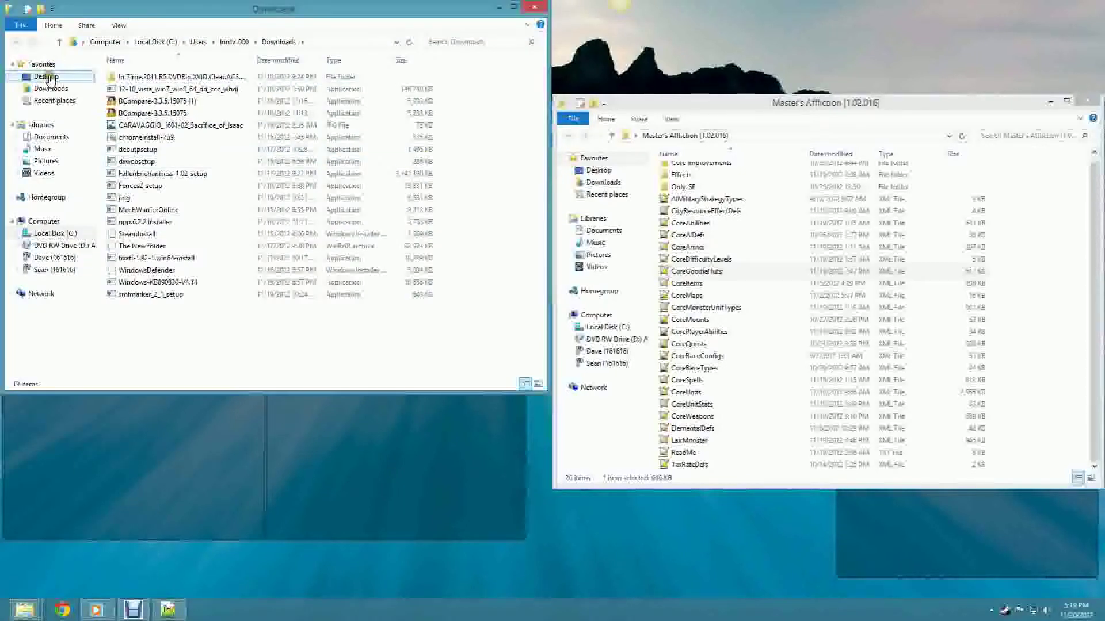
pyautogui.click(234, 43)
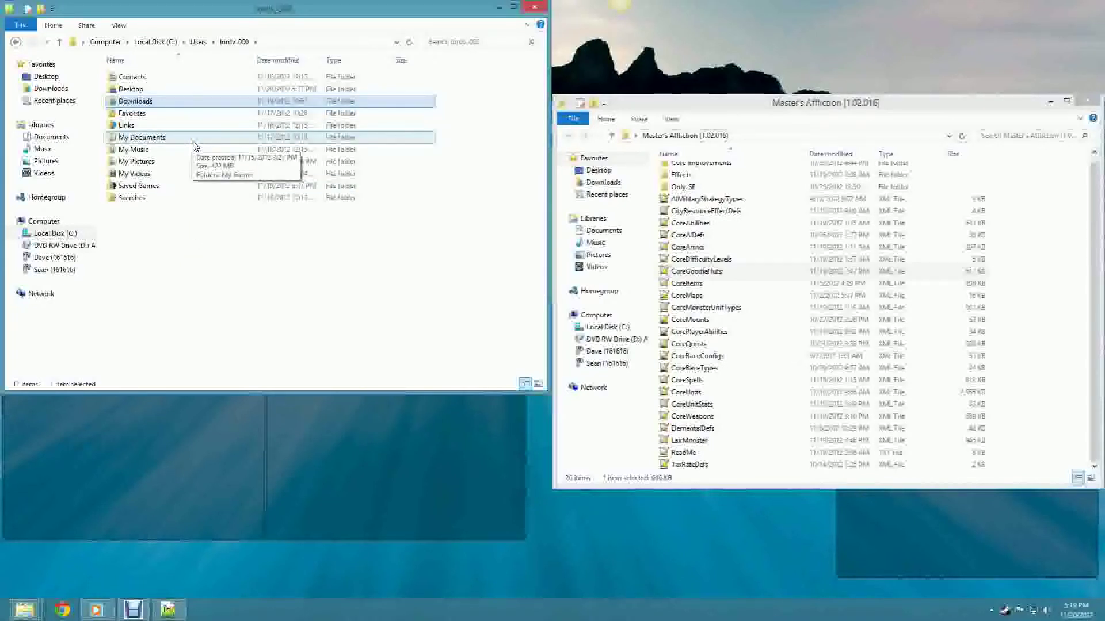
pyautogui.click(234, 44)
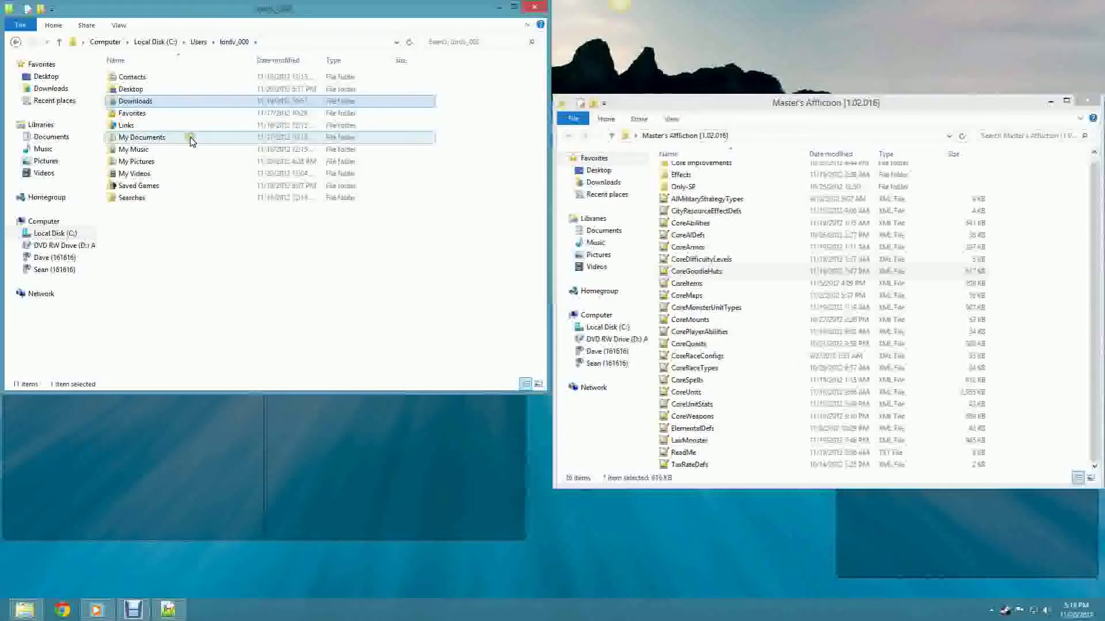
pyautogui.click(206, 137)
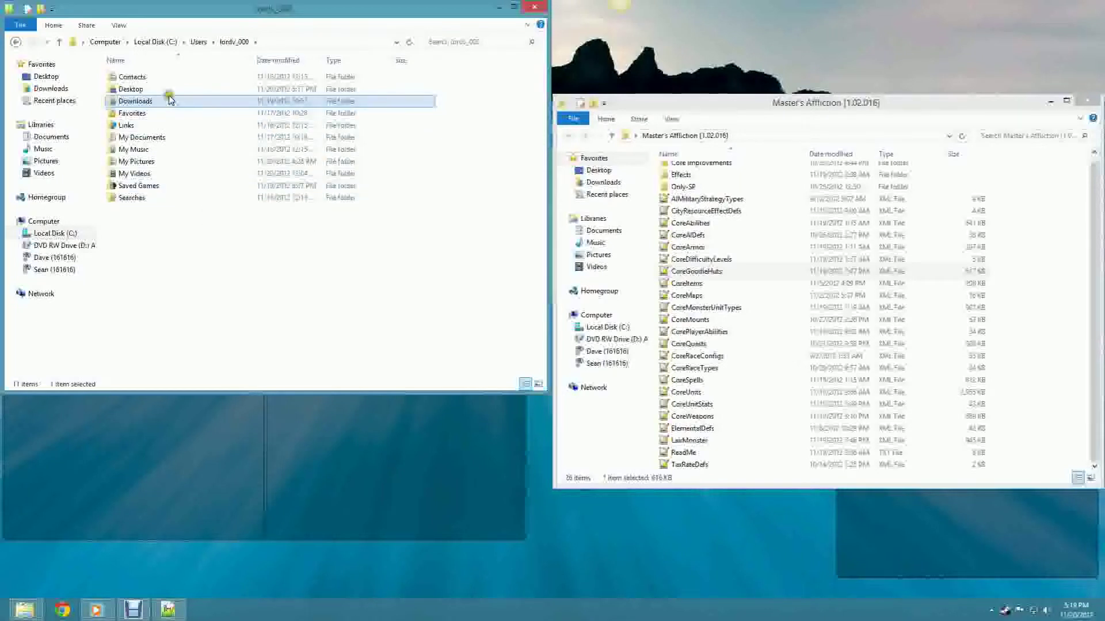
pyautogui.doubleClick(172, 136)
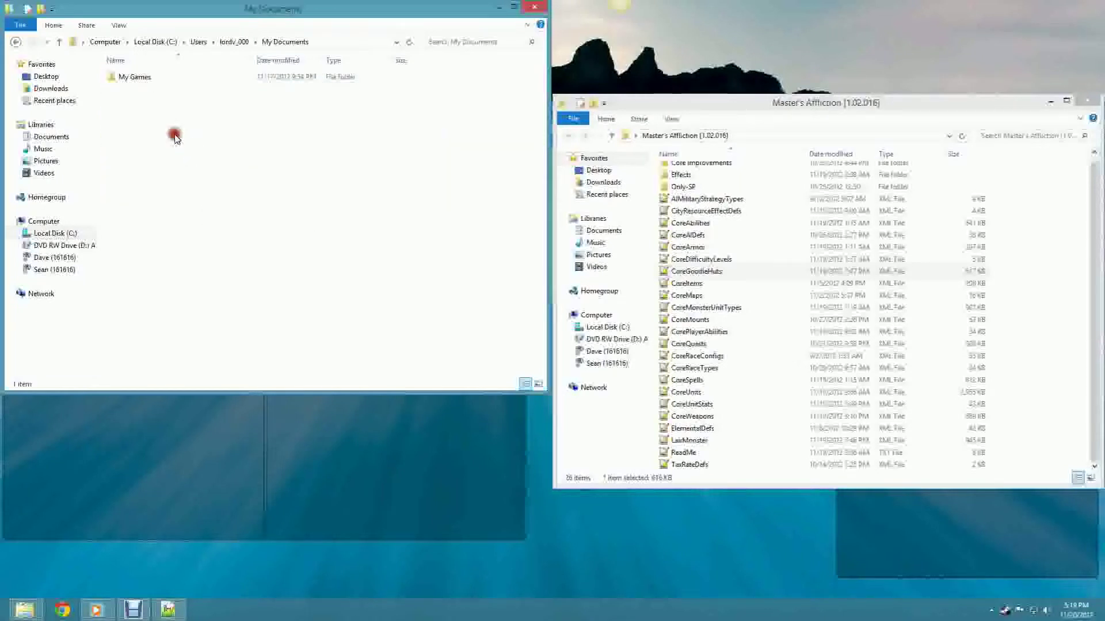
pyautogui.doubleClick(153, 77)
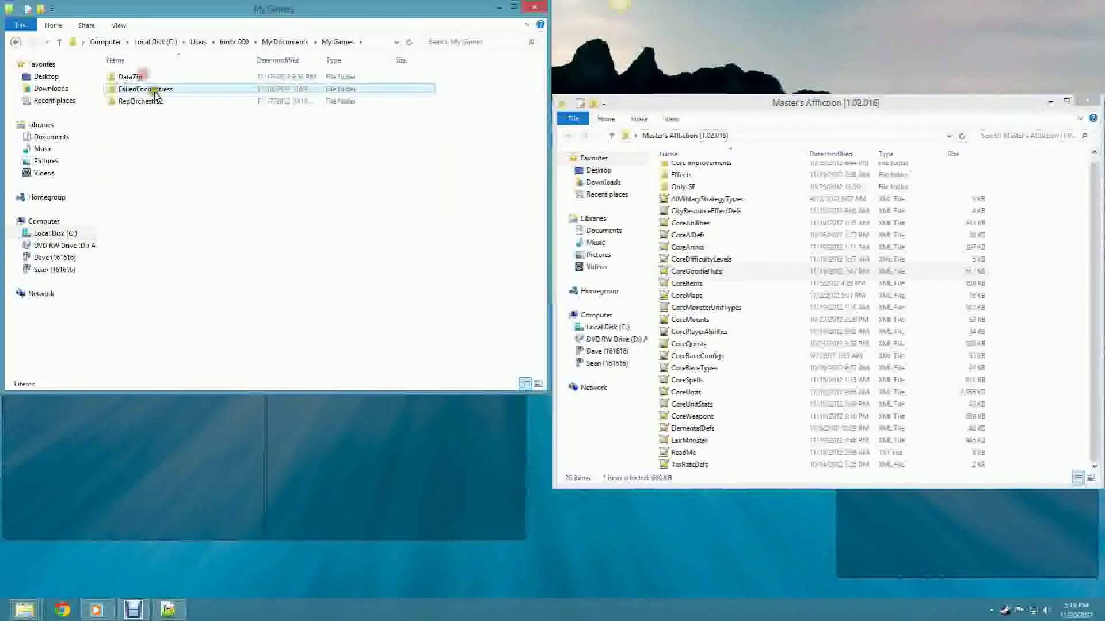
pyautogui.doubleClick(193, 94)
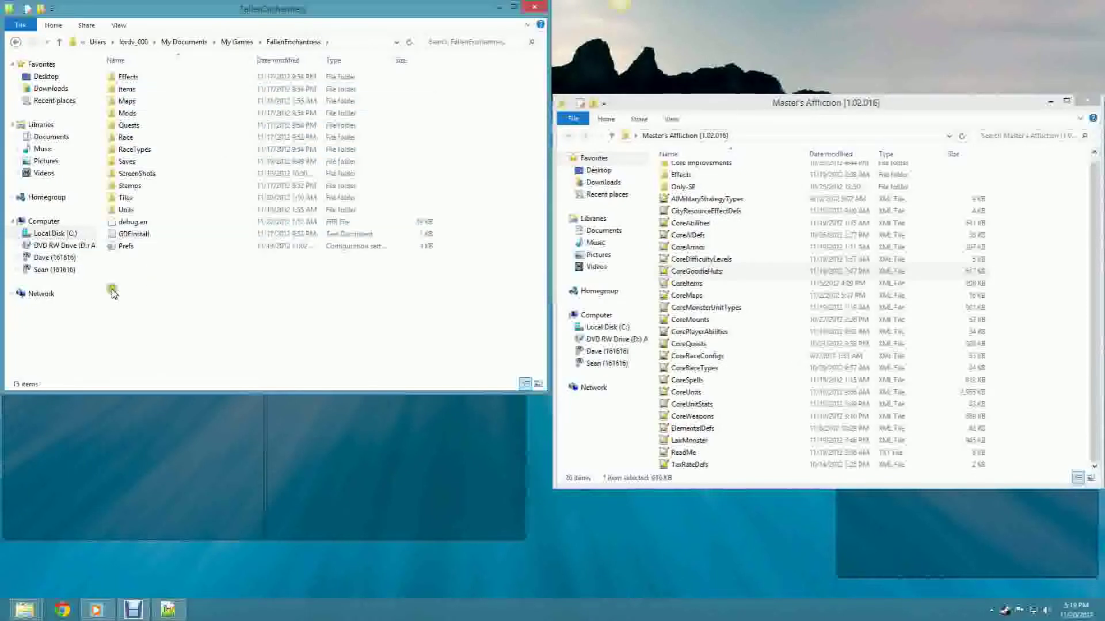
# Step: Close the FallenEnchantress window, then briefly open and close the FE Game folder
pyautogui.click(534, 7)
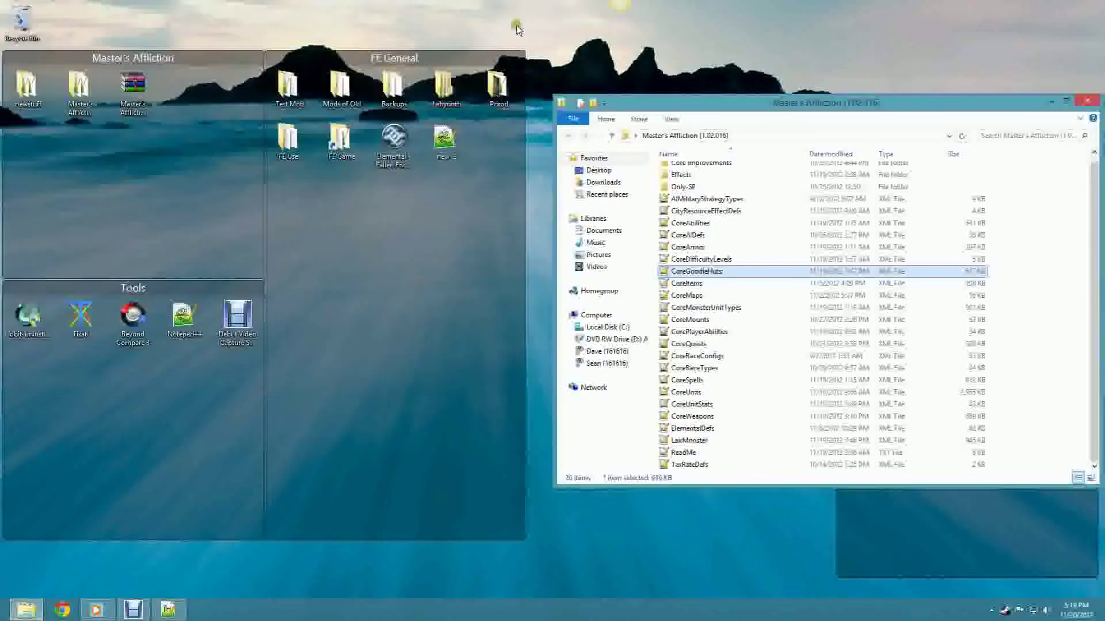
pyautogui.doubleClick(340, 145)
pyautogui.click(550, 7)
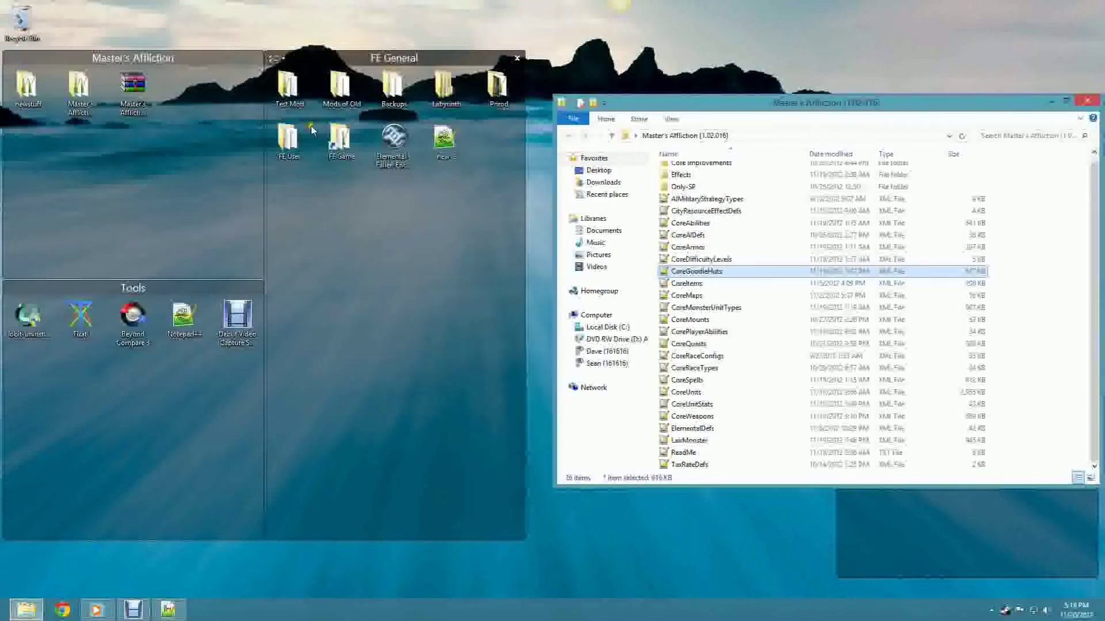
# Step: Open the FE User folder, reposition its window, and look inside Mods before returning
pyautogui.doubleClick(288, 145)
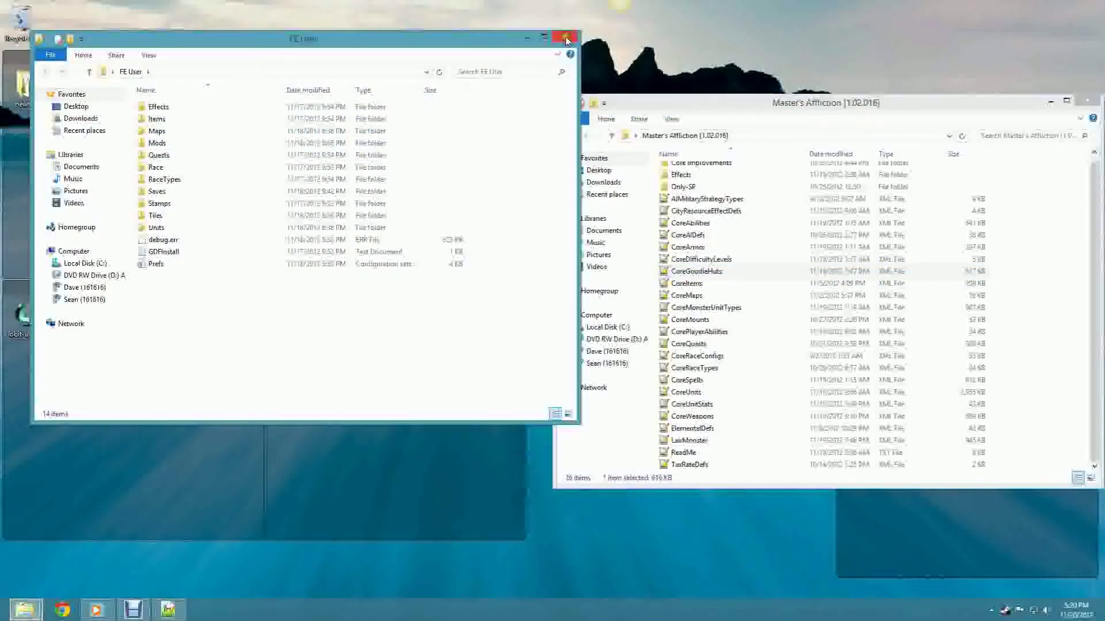
pyautogui.moveTo(514, 44); pyautogui.dragTo(598, 216)
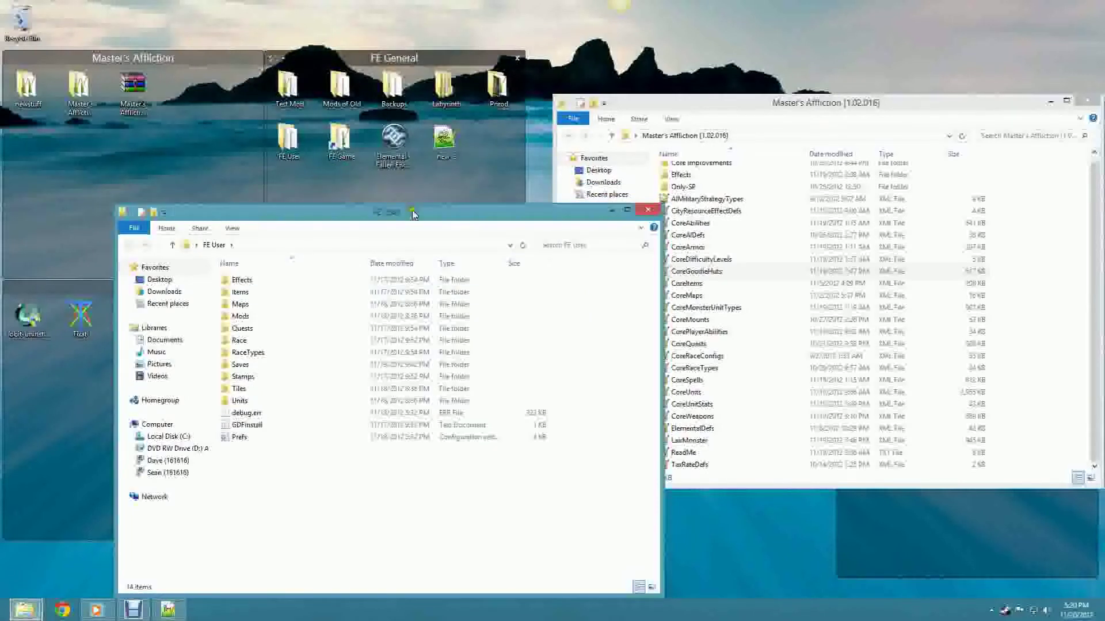
pyautogui.moveTo(412, 215); pyautogui.dragTo(337, 56)
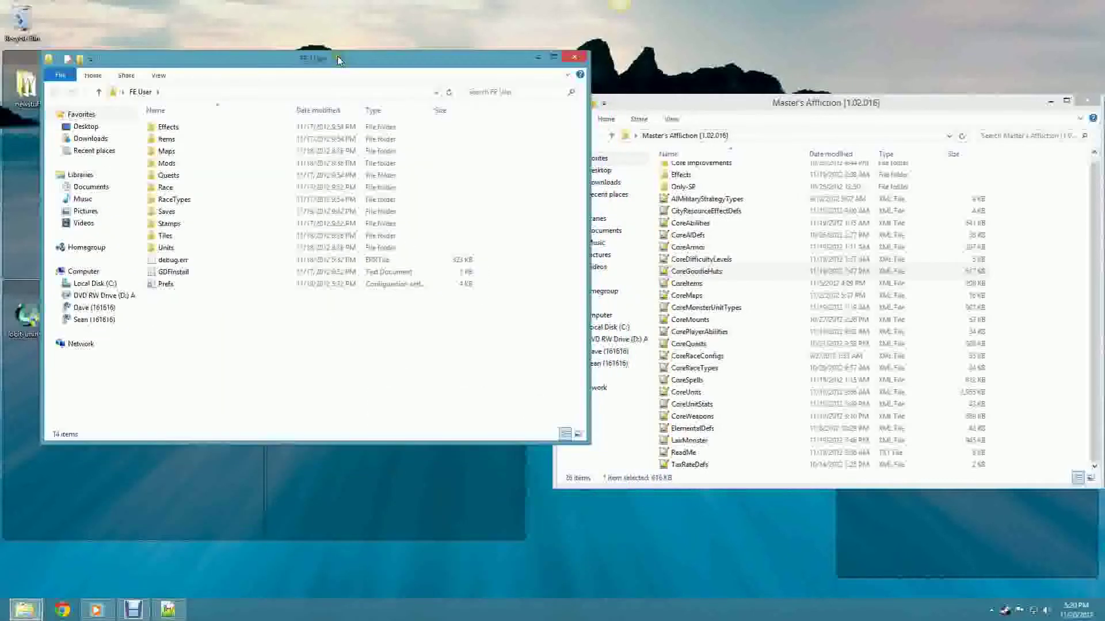
pyautogui.doubleClick(199, 165)
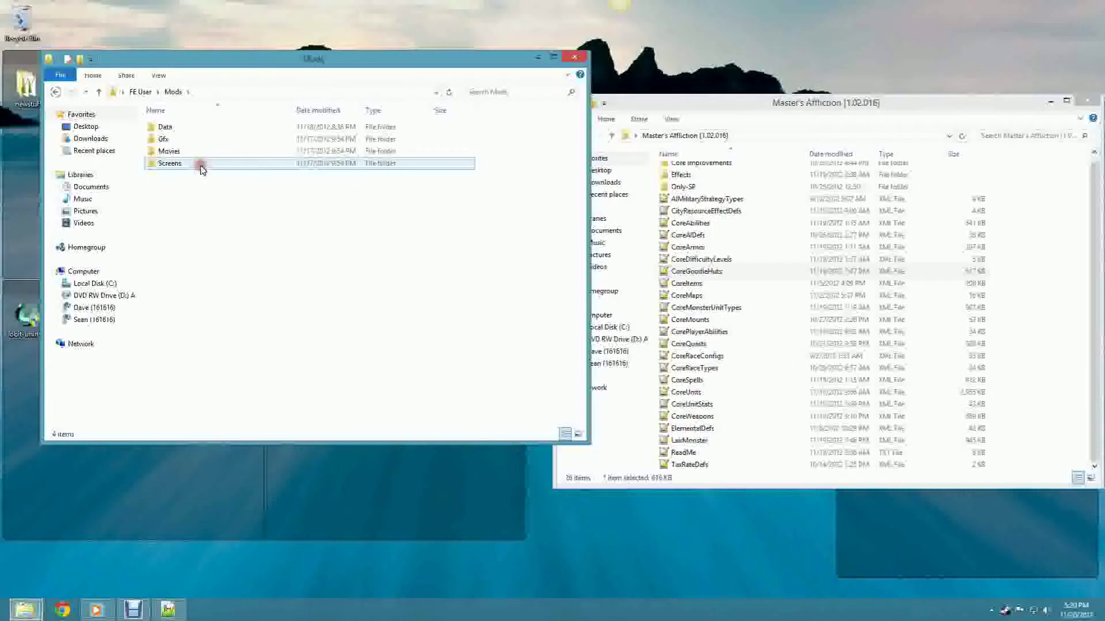
pyautogui.click(56, 93)
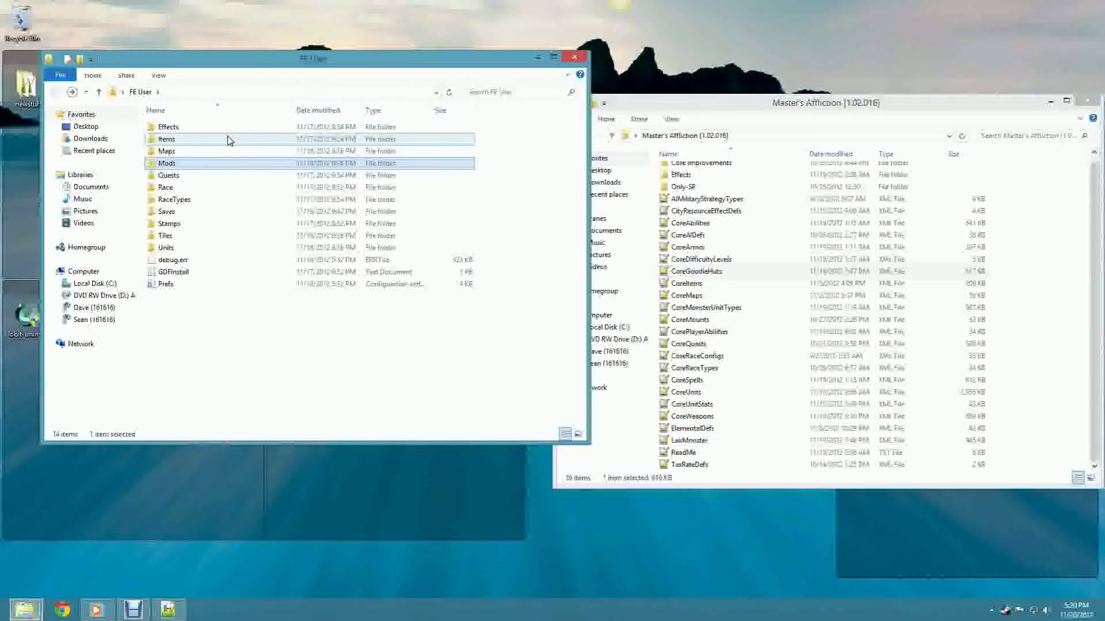
# Step: Close the Master's Affliction window and move the FE User window toward the screen centre
pyautogui.moveTo(222, 163); pyautogui.dragTo(194, 286)
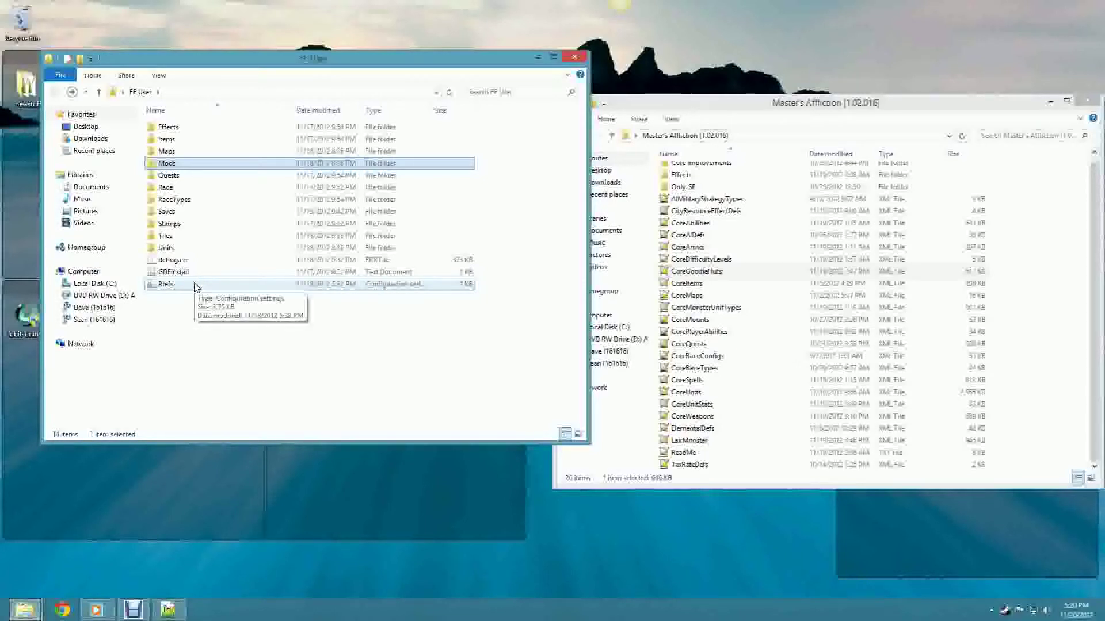
pyautogui.click(246, 361)
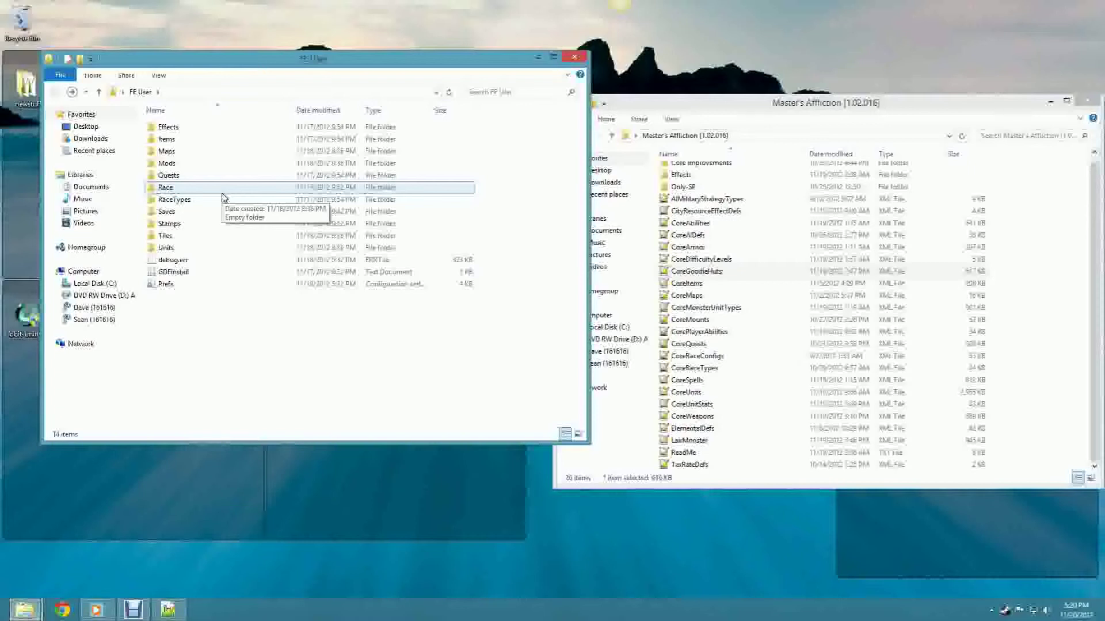
pyautogui.click(745, 309)
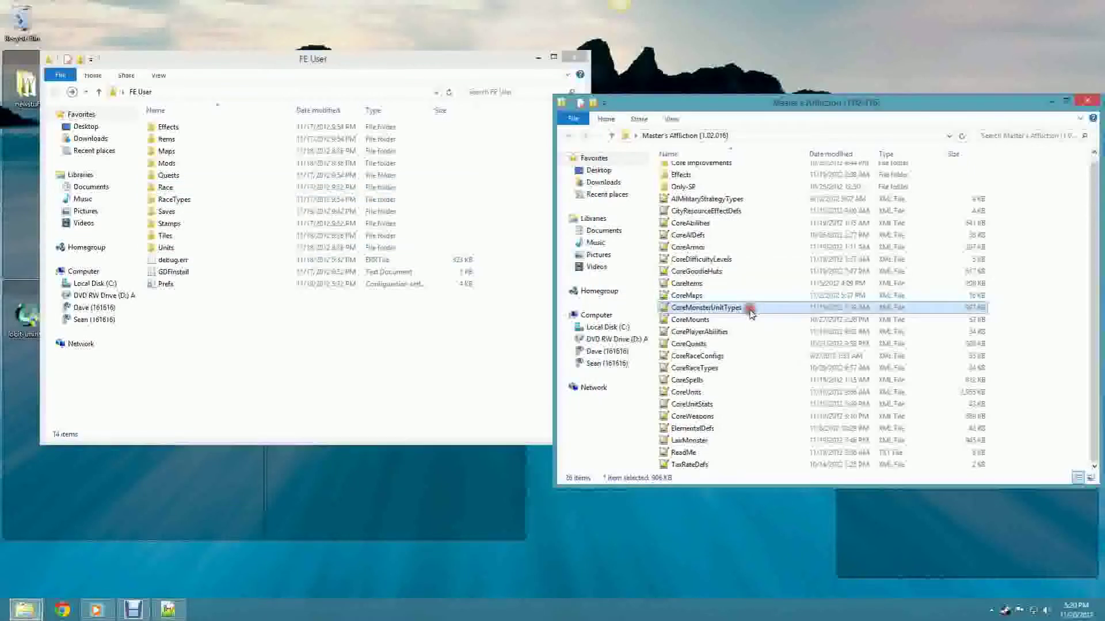
pyautogui.click(1087, 102)
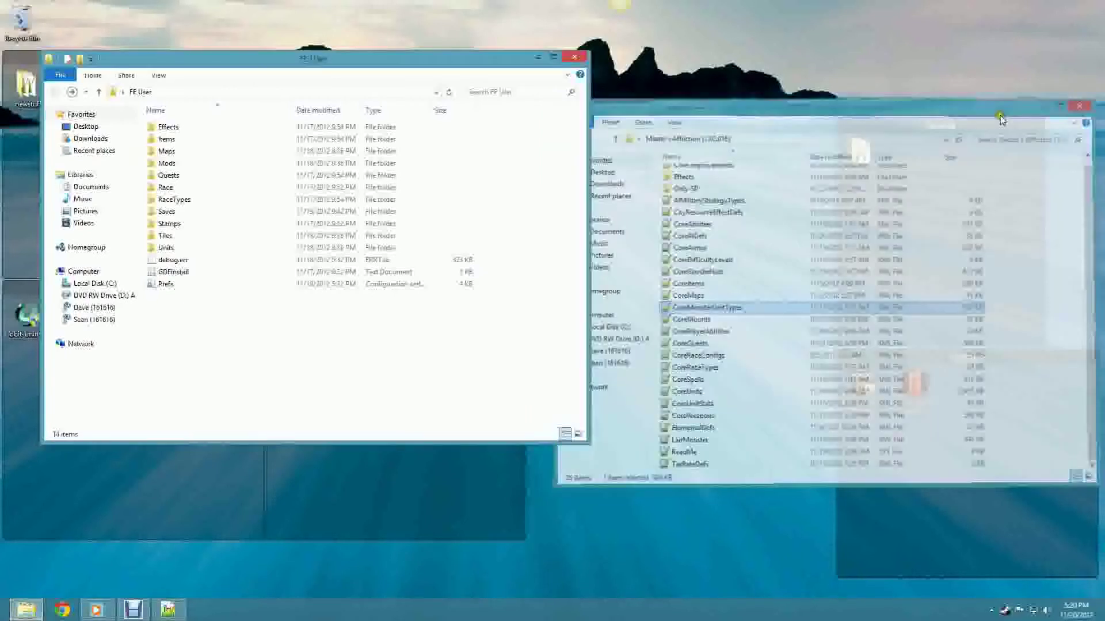
pyautogui.moveTo(227, 263); pyautogui.dragTo(217, 166)
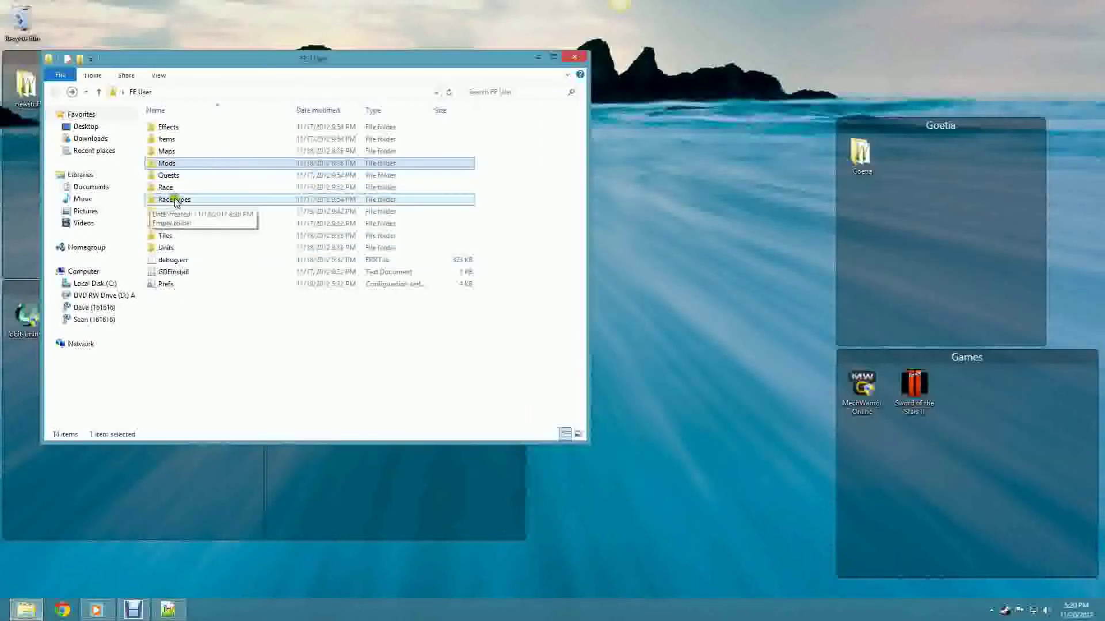
pyautogui.moveTo(136, 50); pyautogui.dragTo(293, 91)
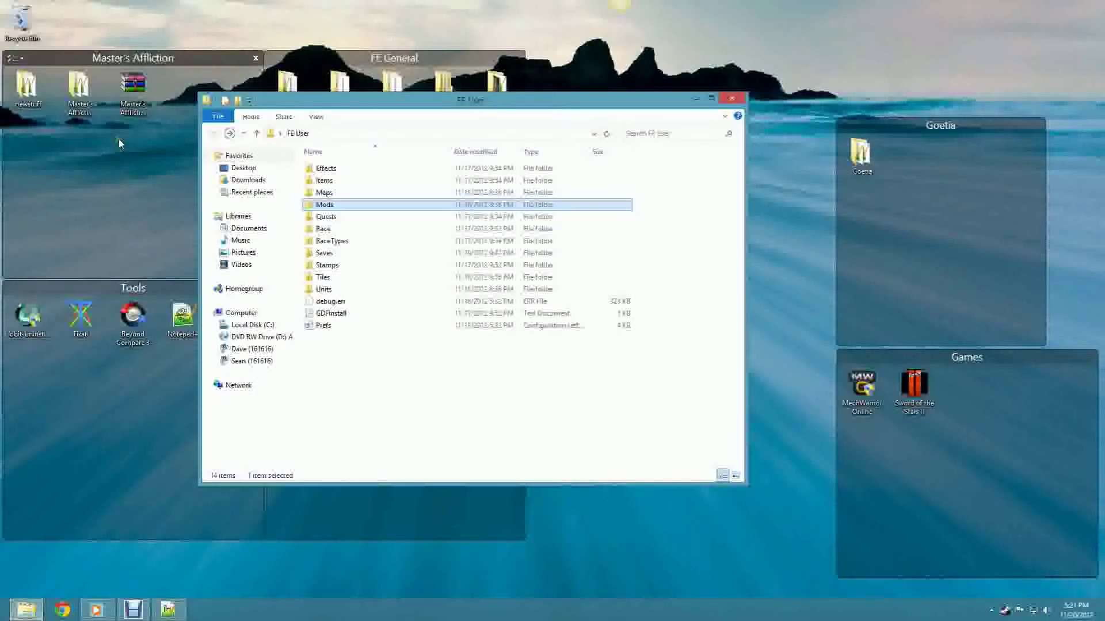
pyautogui.doubleClick(369, 207)
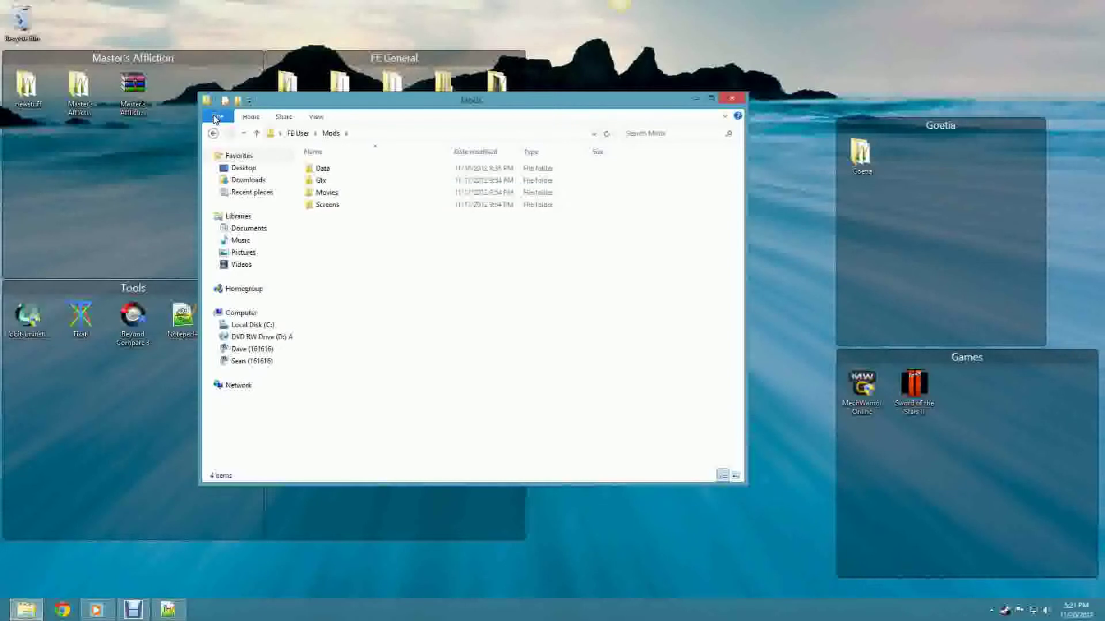
pyautogui.click(213, 133)
pyautogui.click(389, 255)
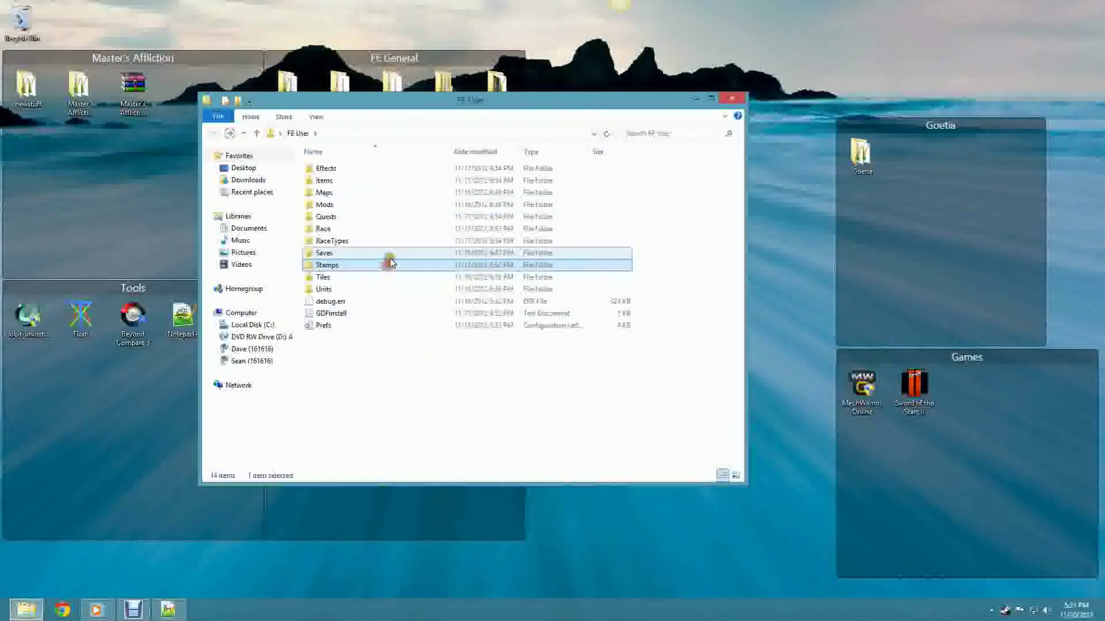
pyautogui.click(403, 241)
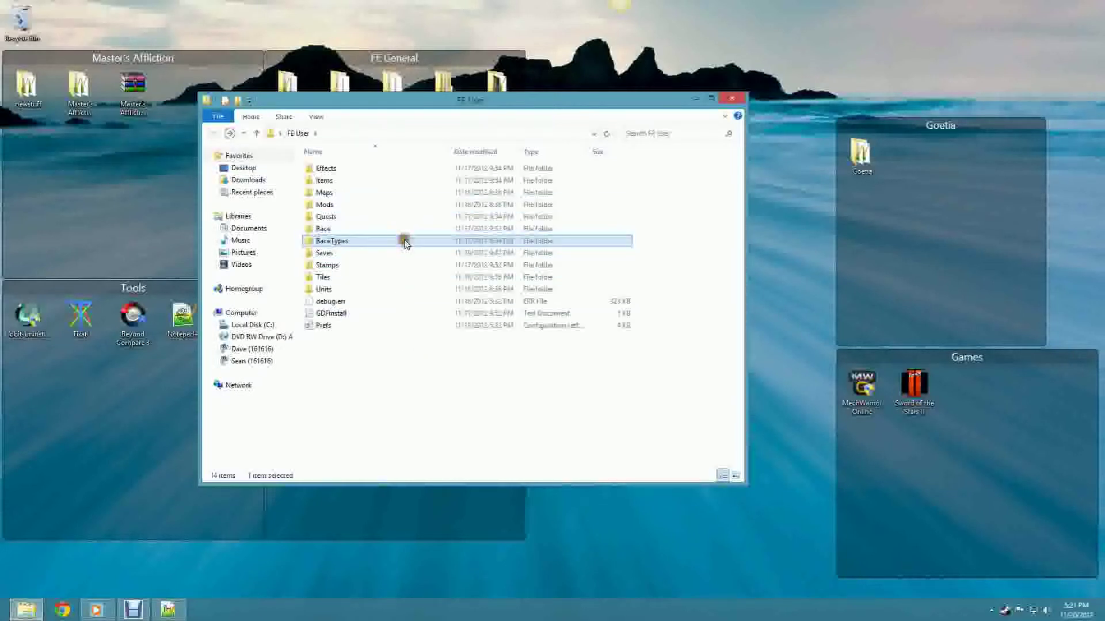
pyautogui.click(393, 208)
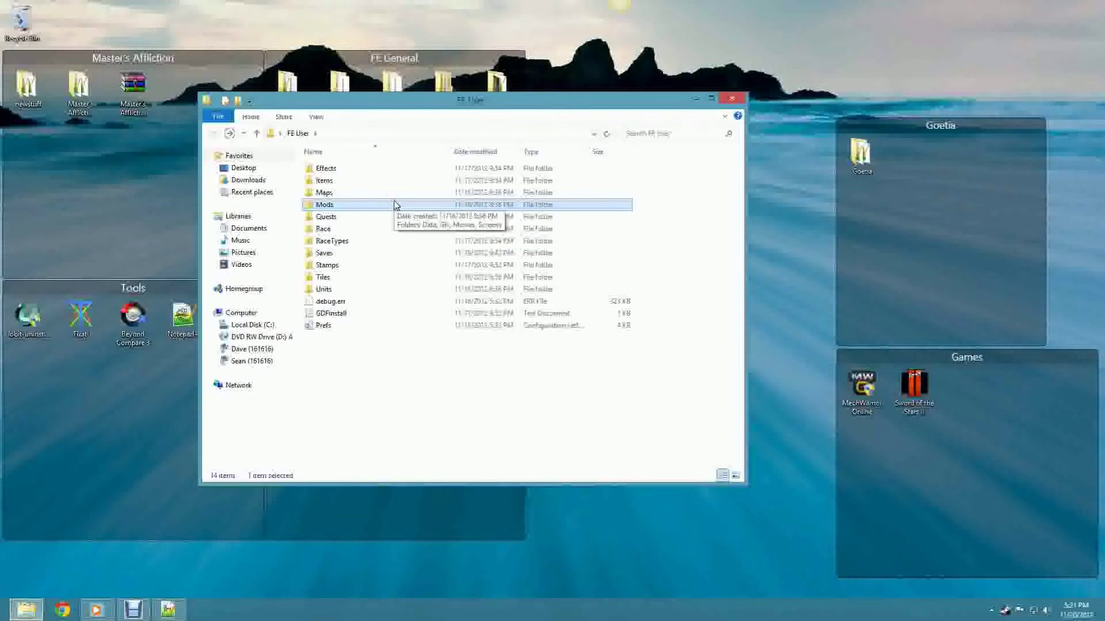
pyautogui.click(388, 228)
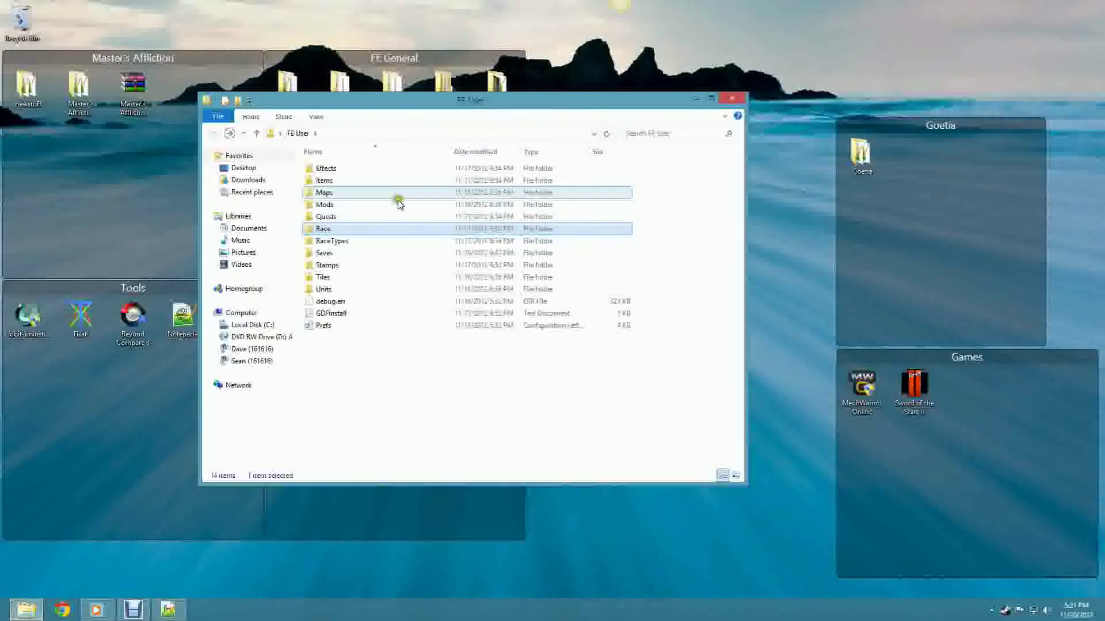
pyautogui.click(394, 183)
pyautogui.click(390, 168)
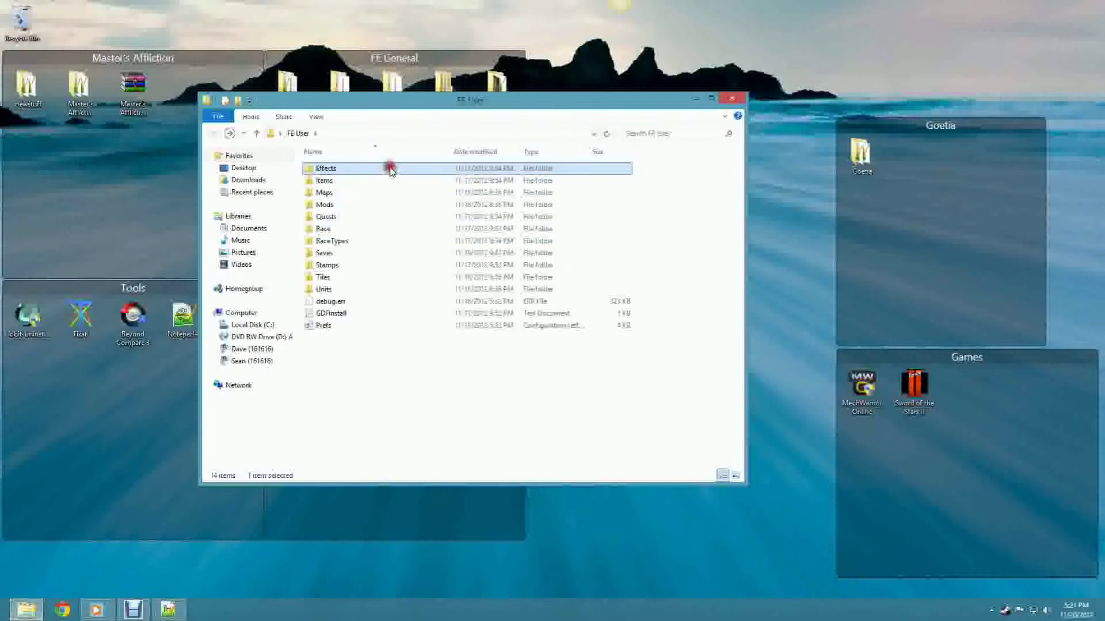
pyautogui.click(375, 214)
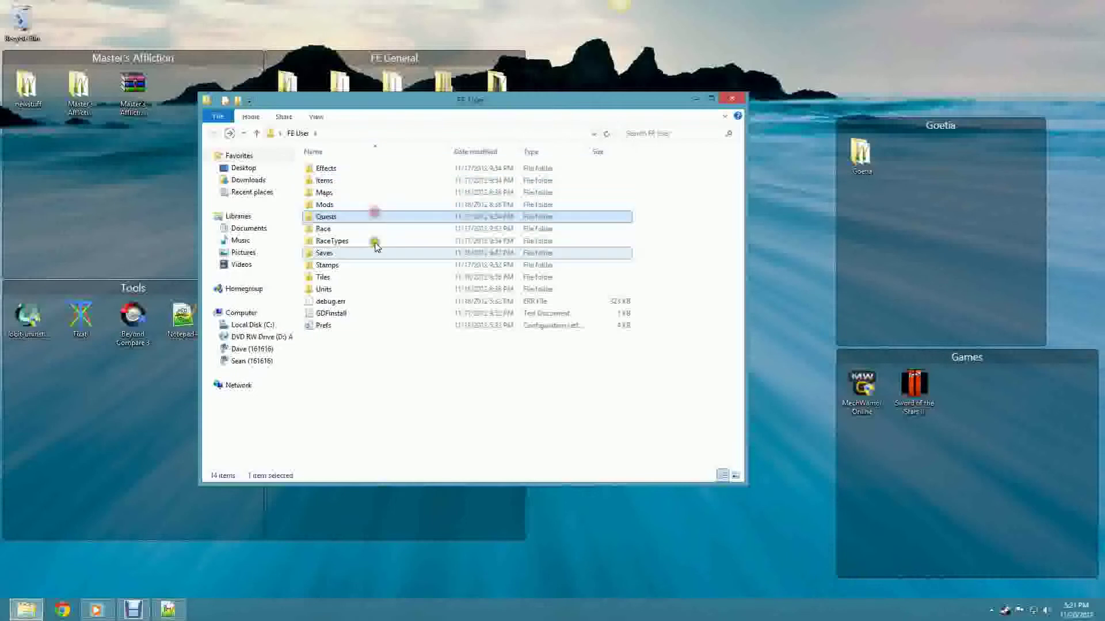
pyautogui.doubleClick(362, 280)
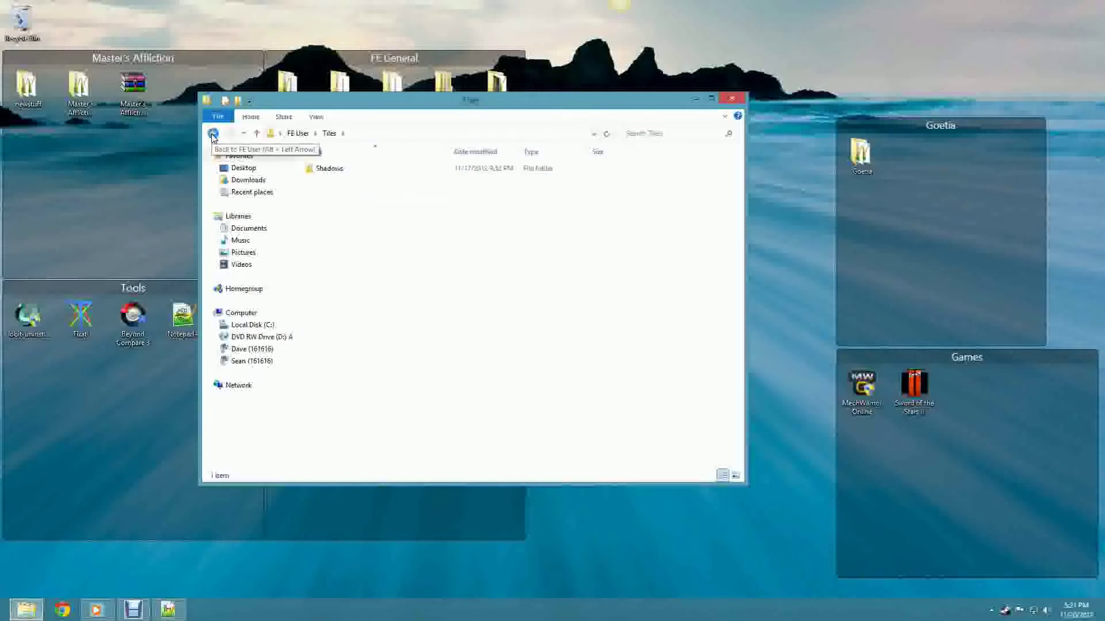
pyautogui.click(212, 135)
pyautogui.moveTo(427, 278); pyautogui.dragTo(347, 295)
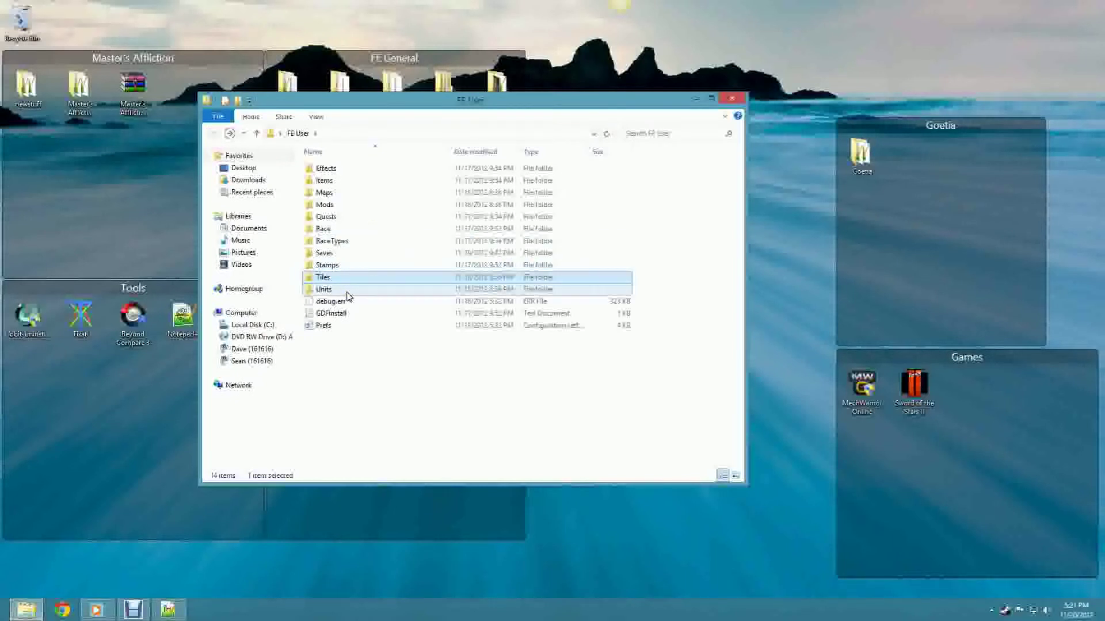
# Step: Open the Units folder and browse its XML files, selecting Altarian Cavalry and Trog Impaler
pyautogui.doubleClick(348, 291)
pyautogui.scroll(-15, 372, 290)
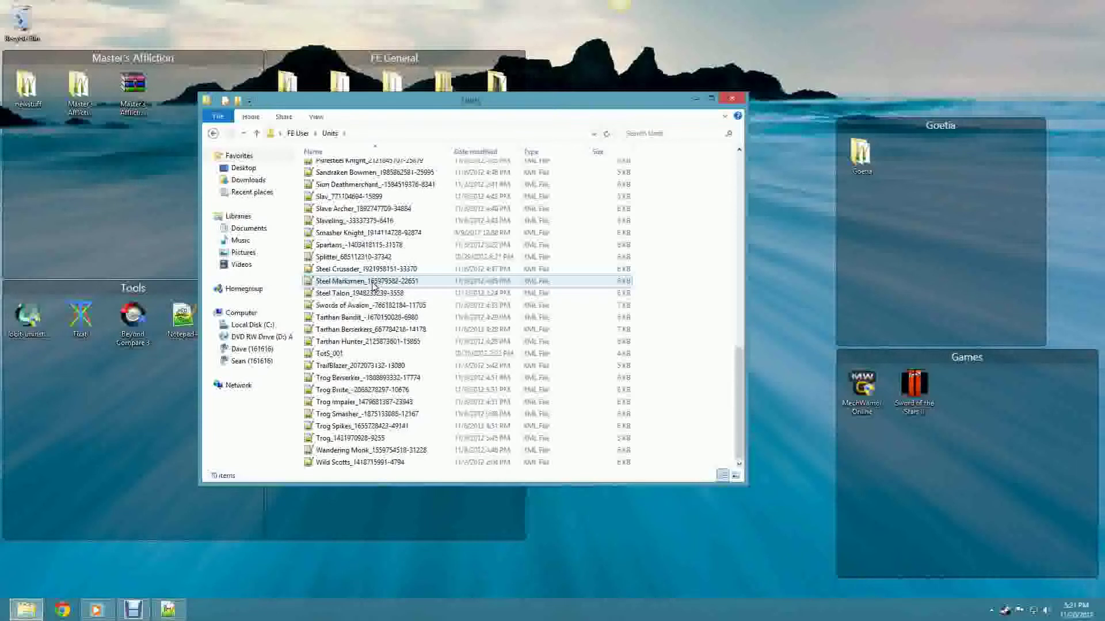
pyautogui.scroll(15, 374, 285)
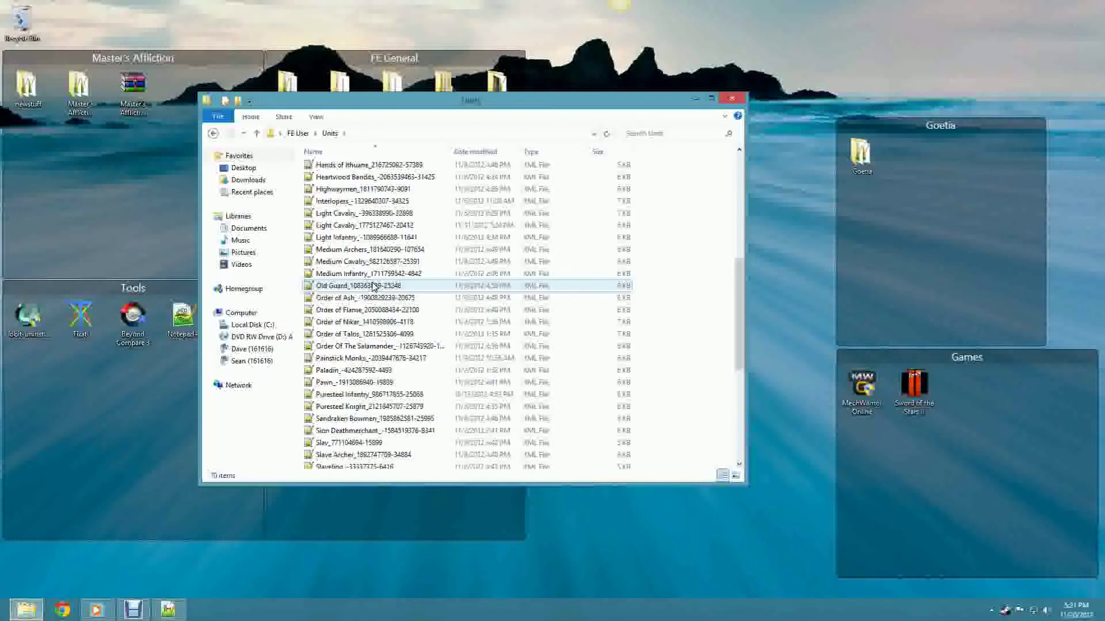
pyautogui.scroll(-15, 373, 286)
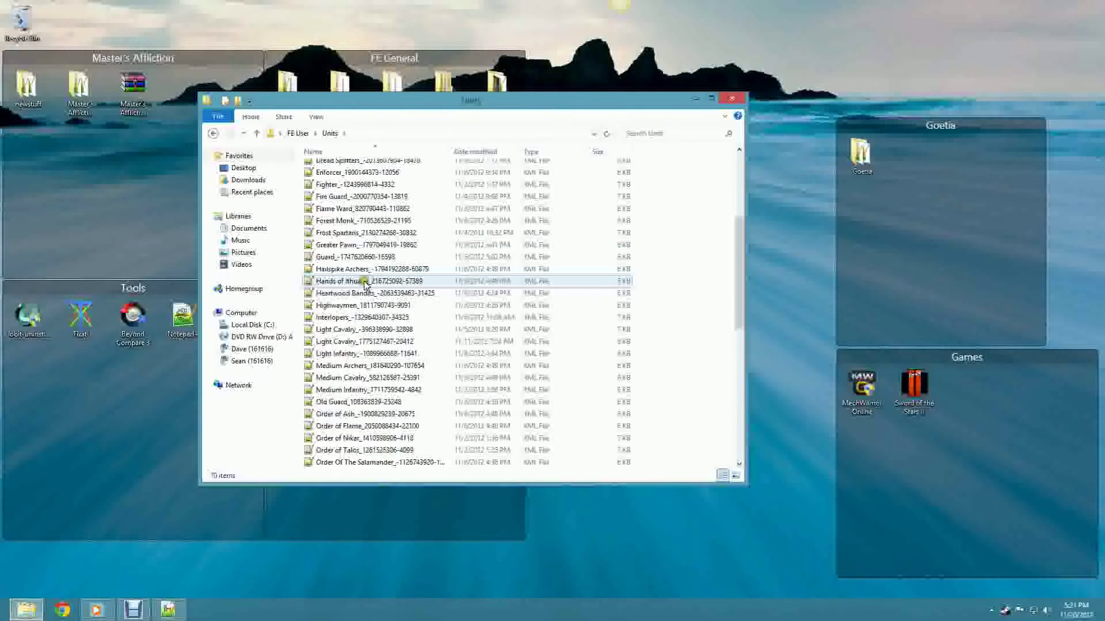
pyautogui.scroll(15, 365, 284)
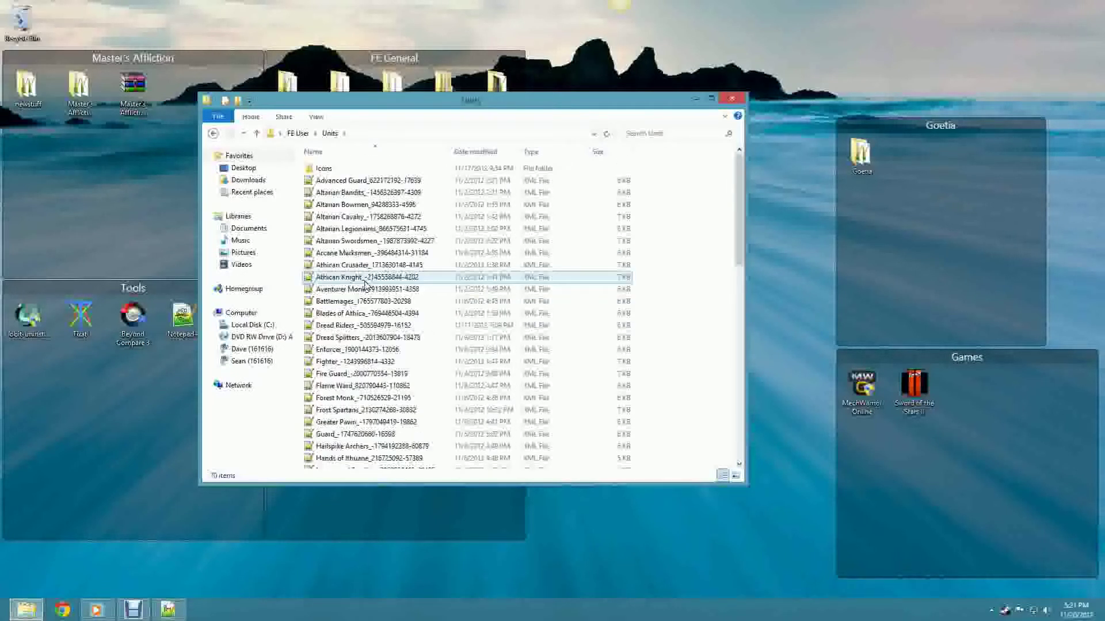
pyautogui.click(364, 217)
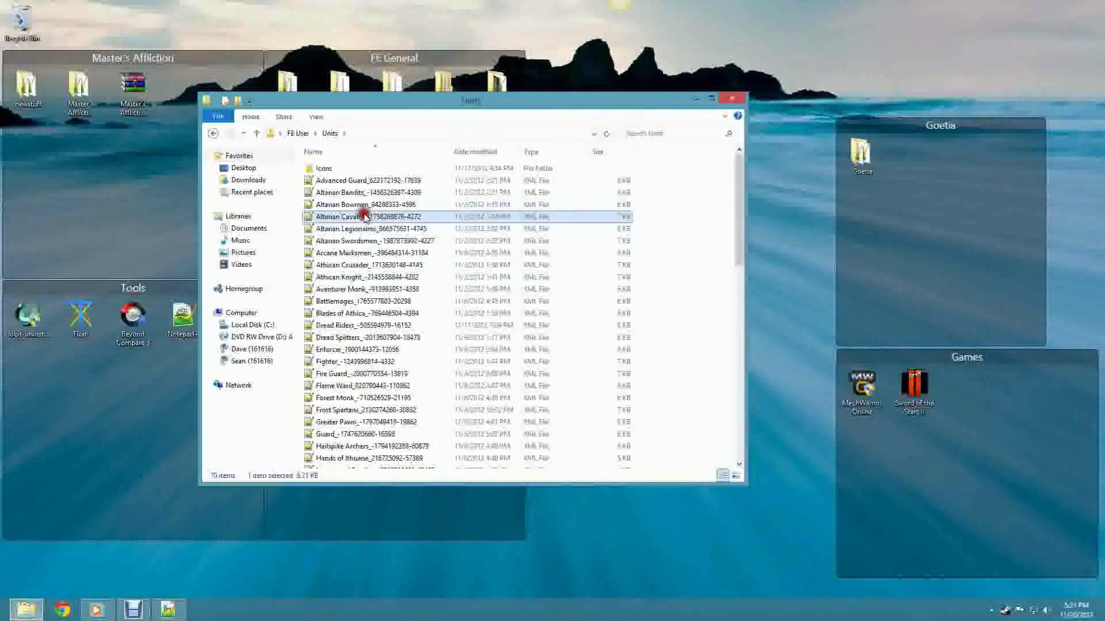
pyautogui.scroll(-15, 374, 271)
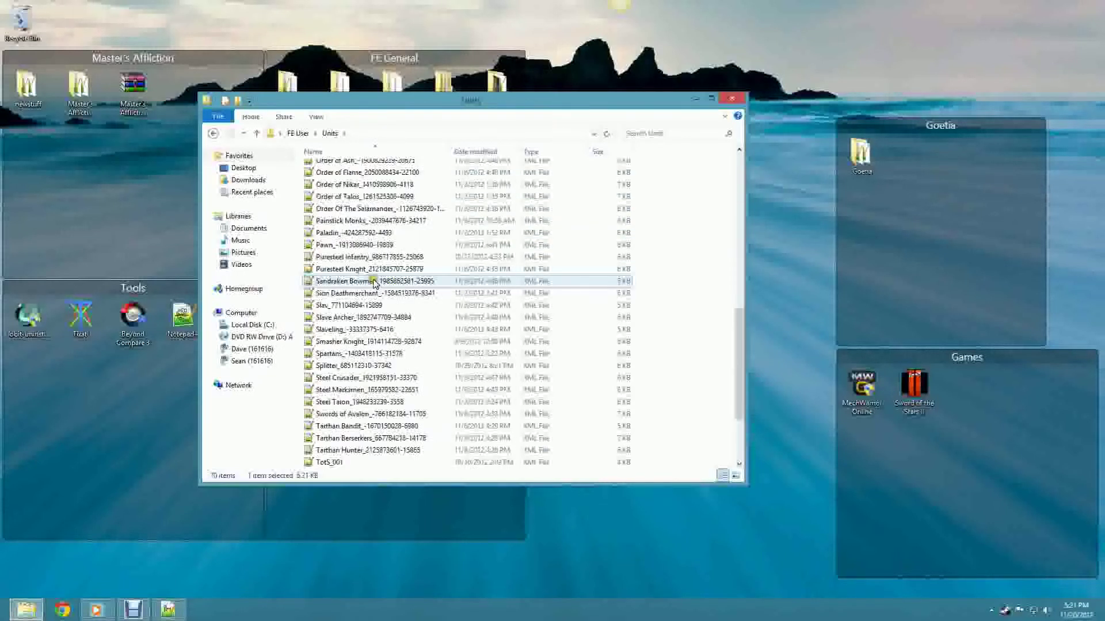
pyautogui.click(376, 401)
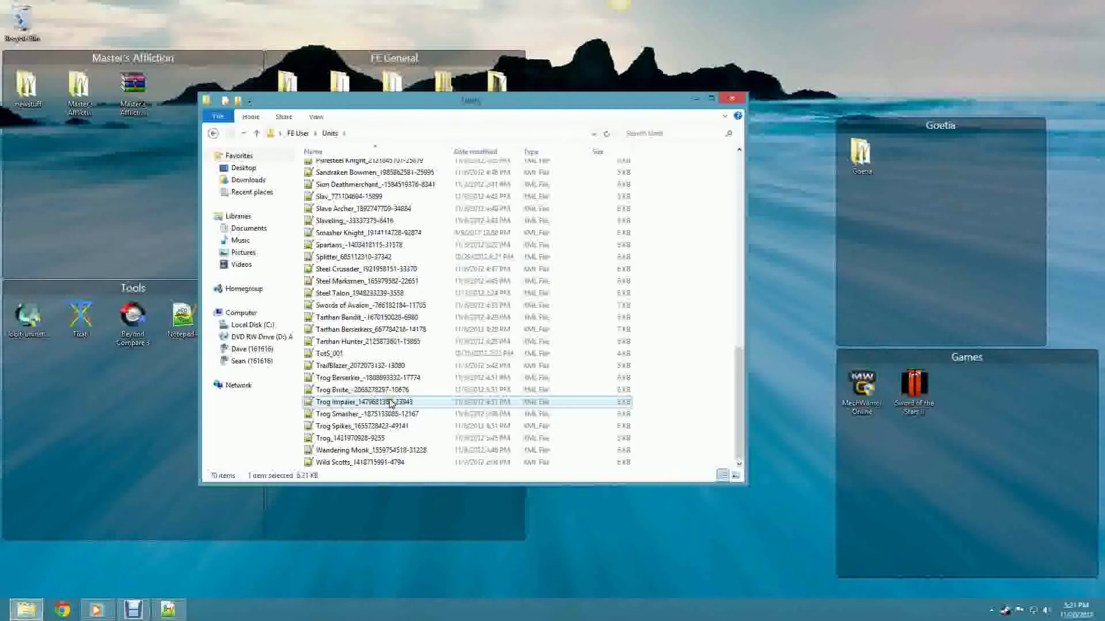
pyautogui.scroll(15, 390, 403)
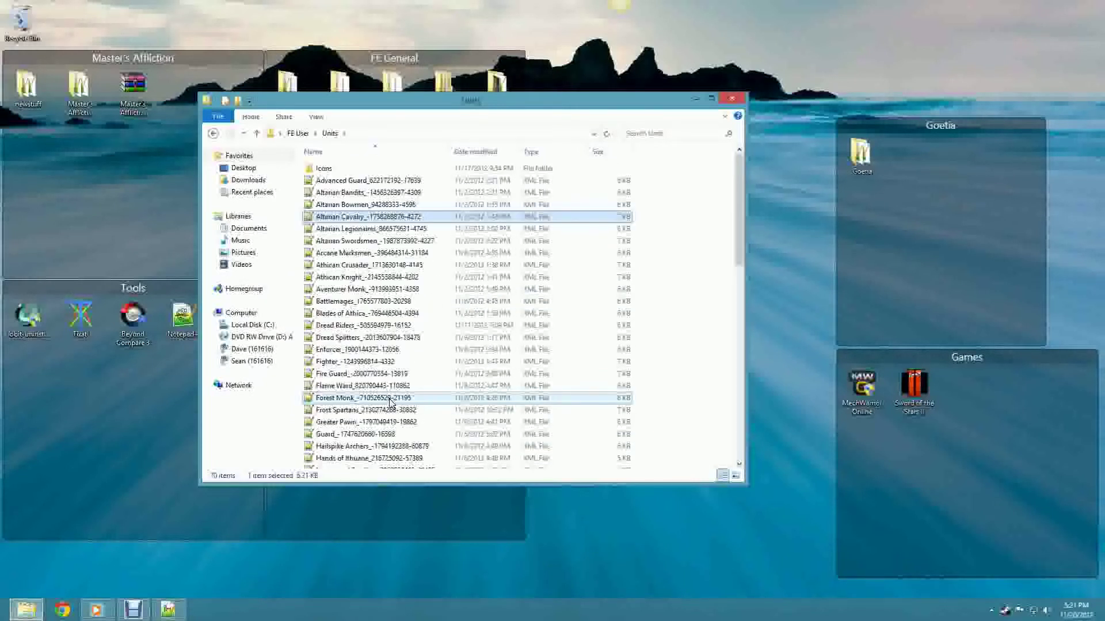
pyautogui.scroll(-4, 401, 341)
pyautogui.click(401, 341)
# Step: Select the Splitter, Steel Crusader and Steel Marksmen unit files, then return to FE User
pyautogui.scroll(-7, 401, 345)
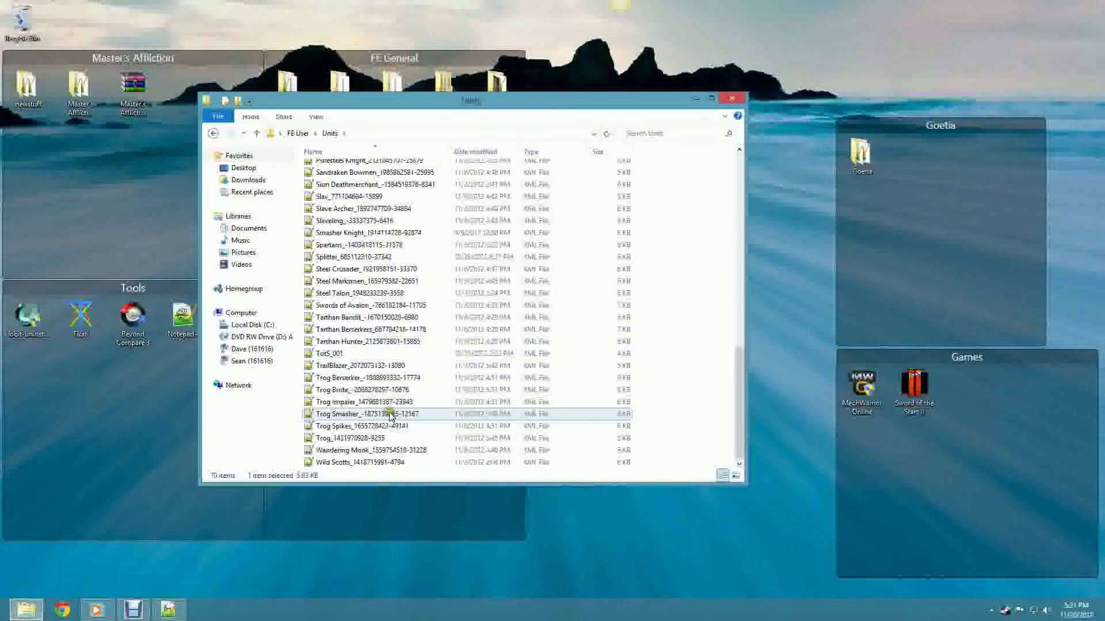
pyautogui.scroll(15, 368, 346)
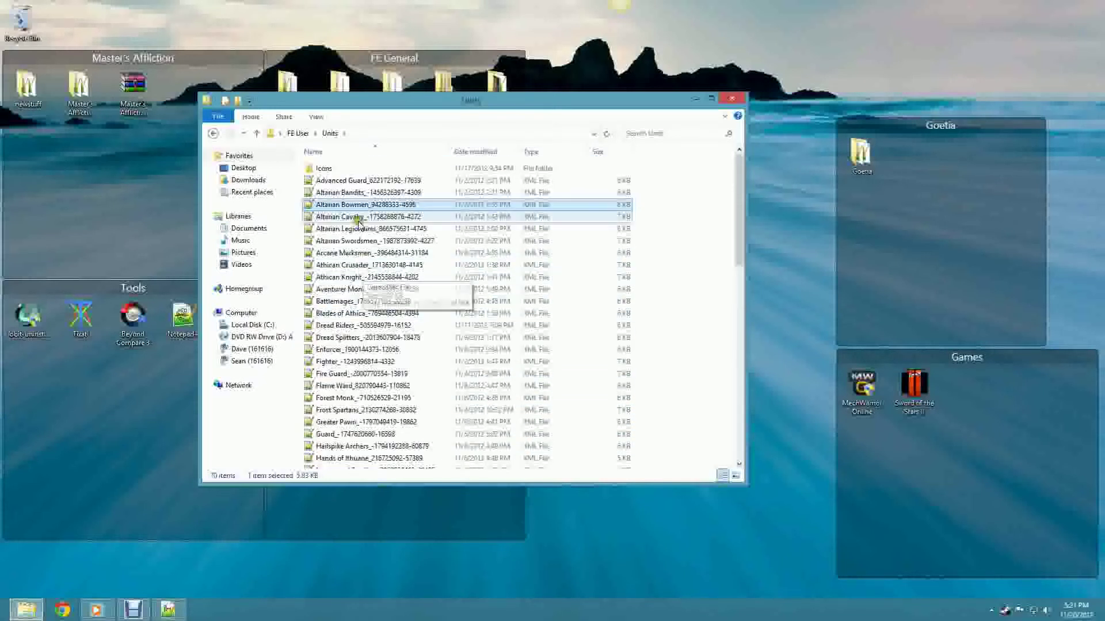
pyautogui.scroll(-3, 359, 236)
pyautogui.scroll(-7, 360, 236)
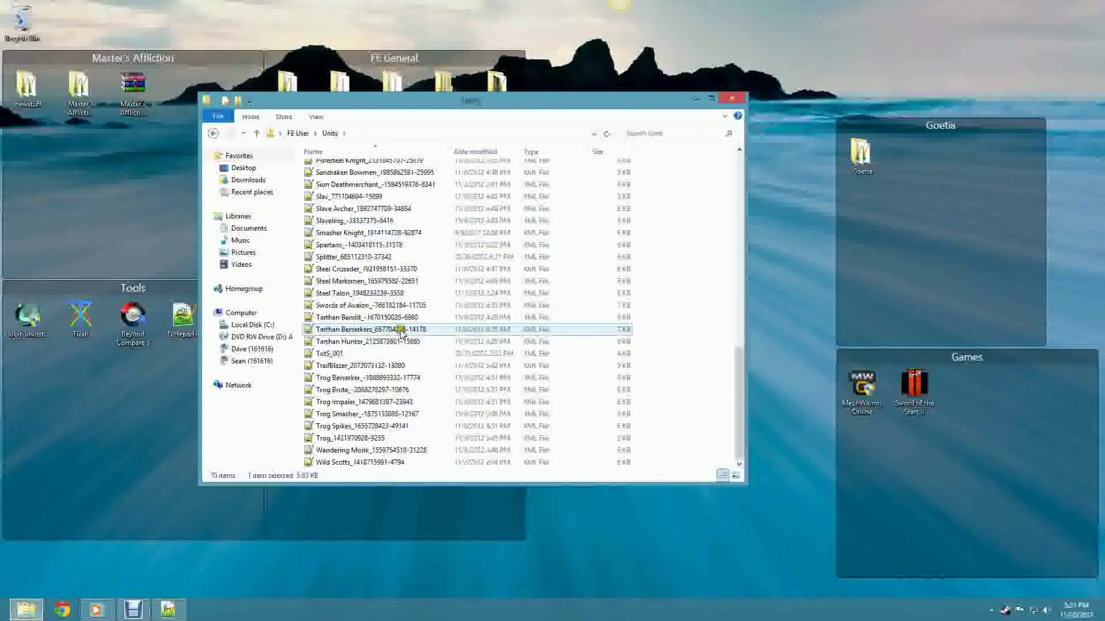
pyautogui.click(389, 259)
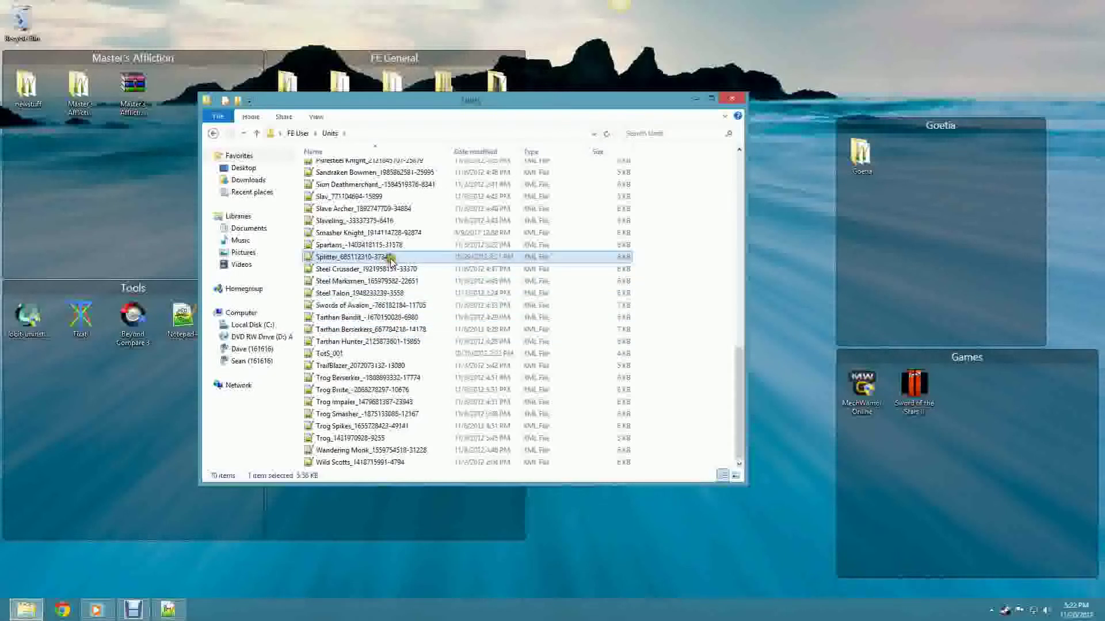
pyautogui.scroll(15, 391, 261)
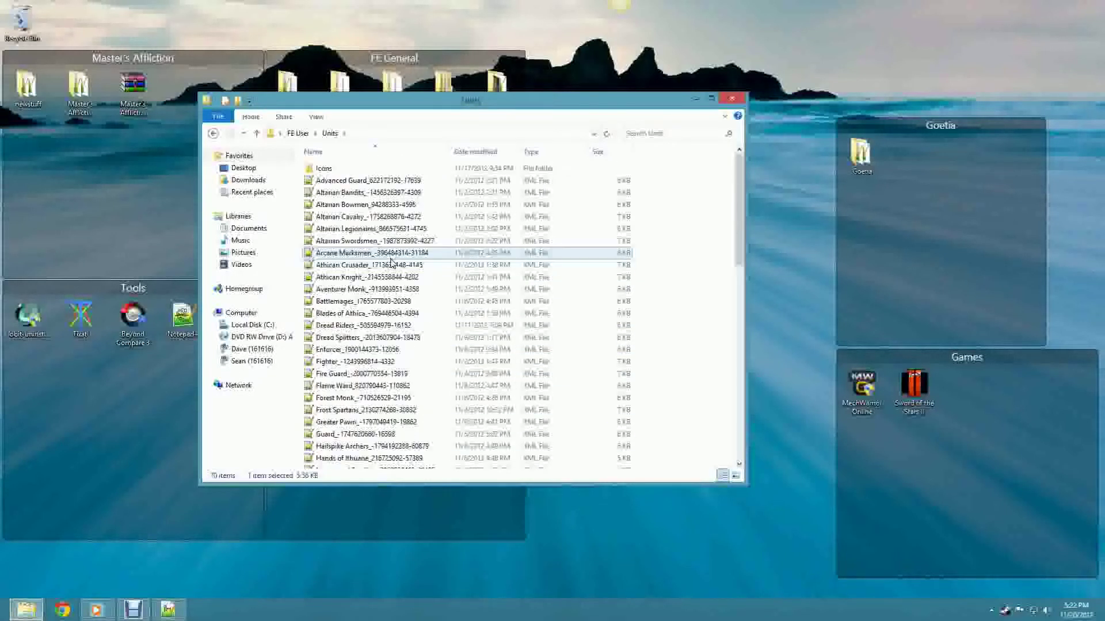
pyautogui.click(381, 326)
pyautogui.scroll(-15, 381, 327)
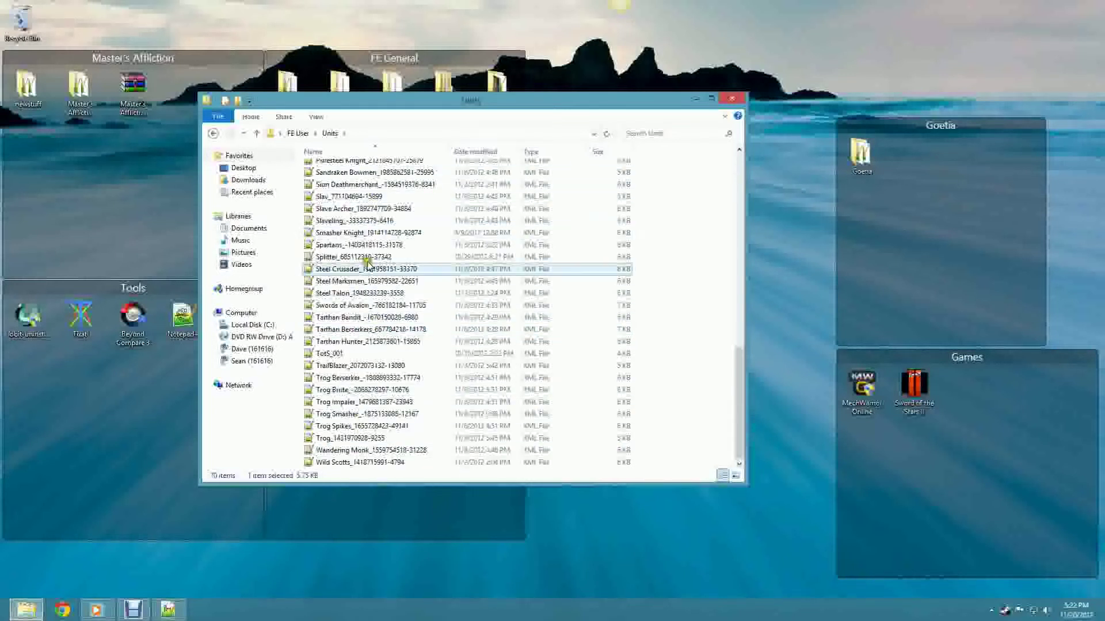
pyautogui.click(361, 281)
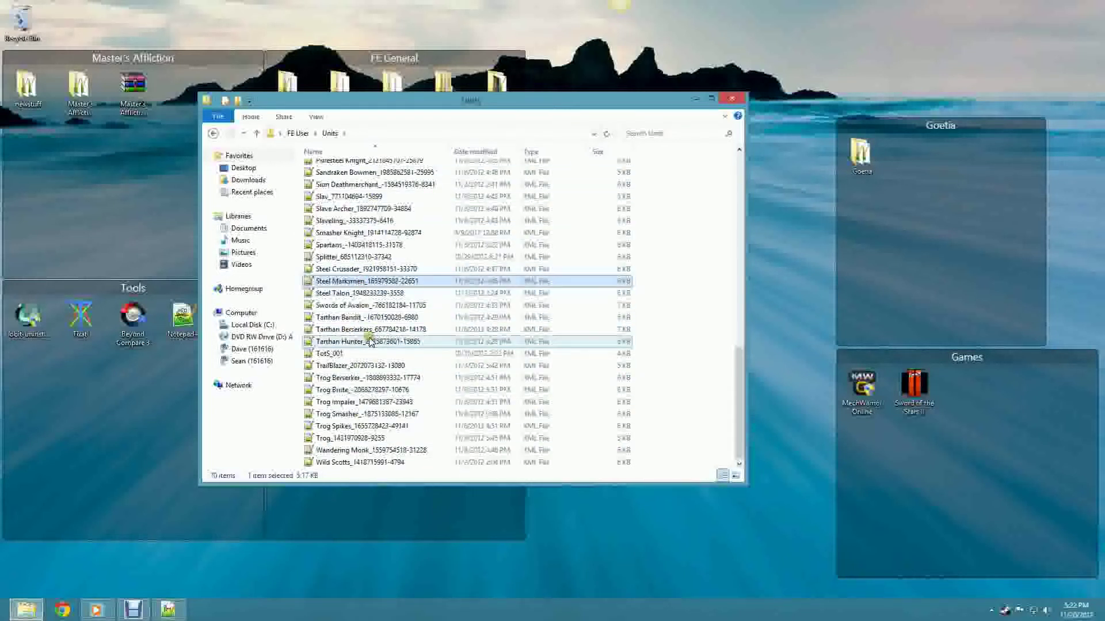
pyautogui.scroll(10, 368, 340)
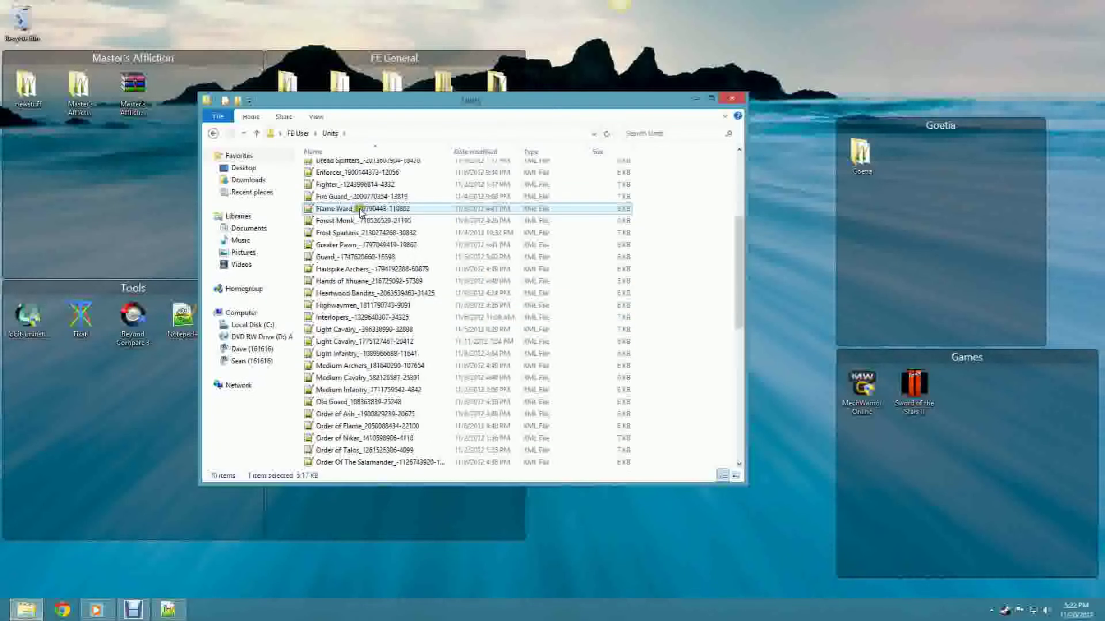
pyautogui.scroll(2, 426, 156)
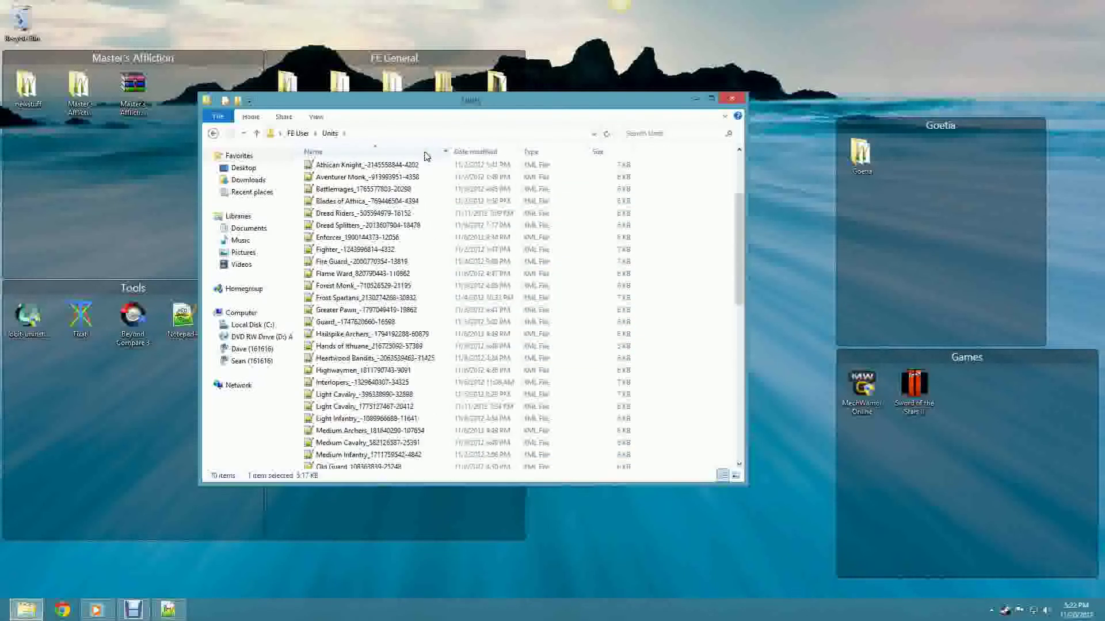
pyautogui.scroll(3, 426, 156)
pyautogui.click(213, 133)
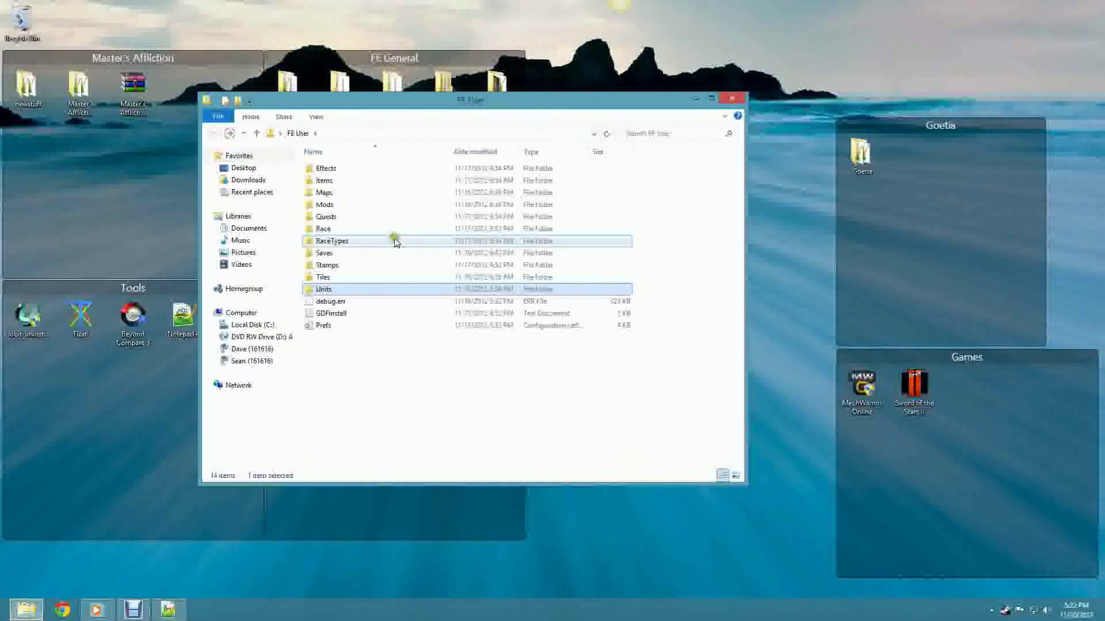
# Step: Reopen Units and open the Athican Crusader unit file in Notepad++
pyautogui.doubleClick(354, 290)
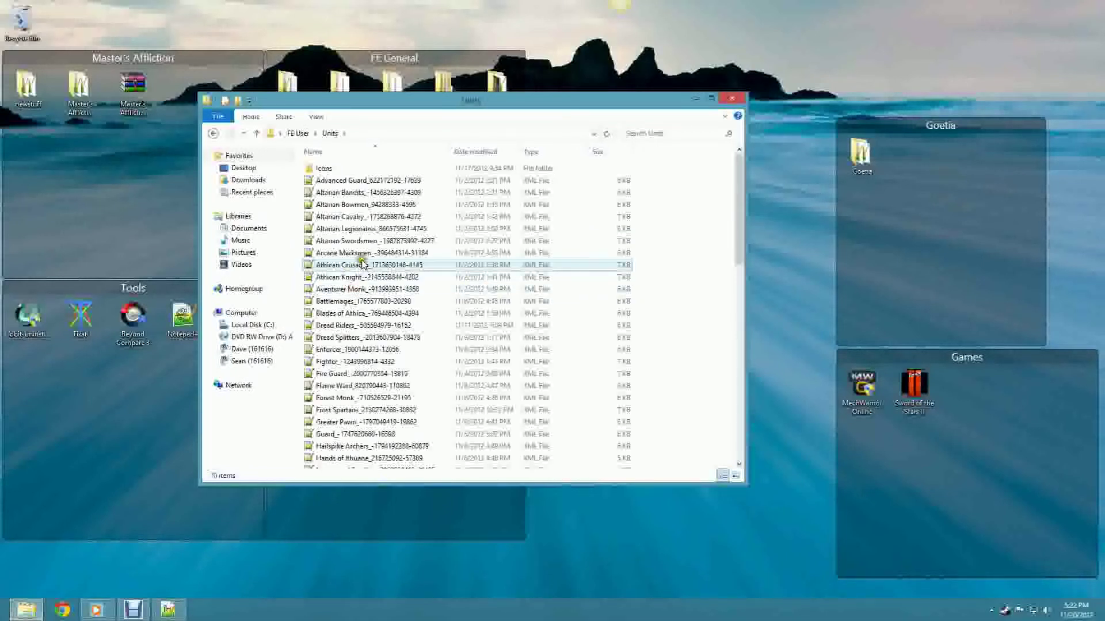
pyautogui.doubleClick(374, 265)
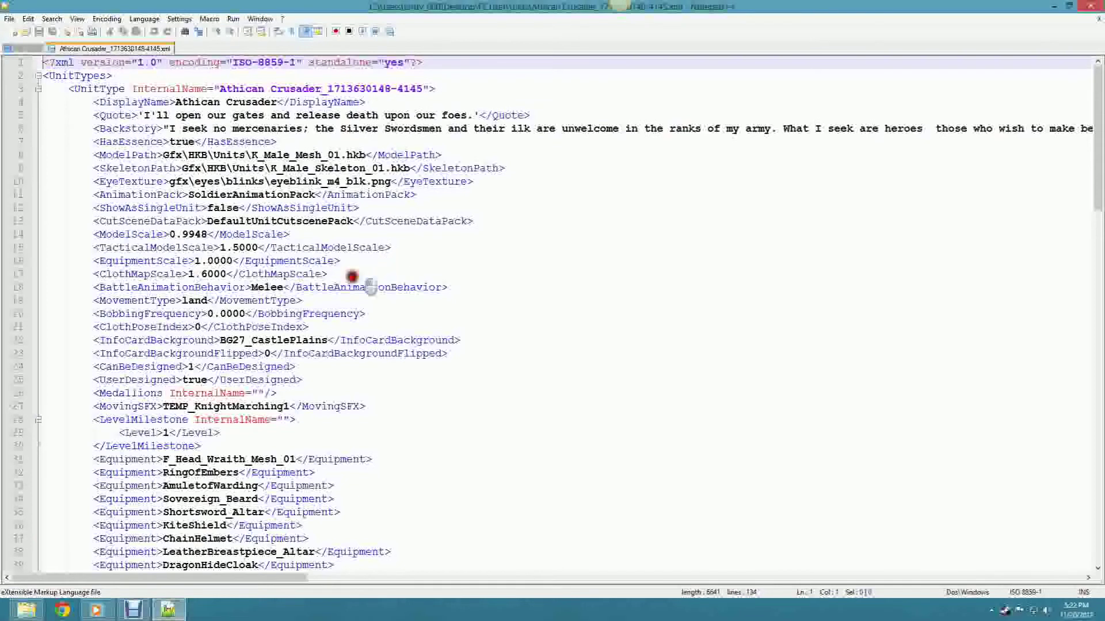
pyautogui.scroll(-5, 354, 269)
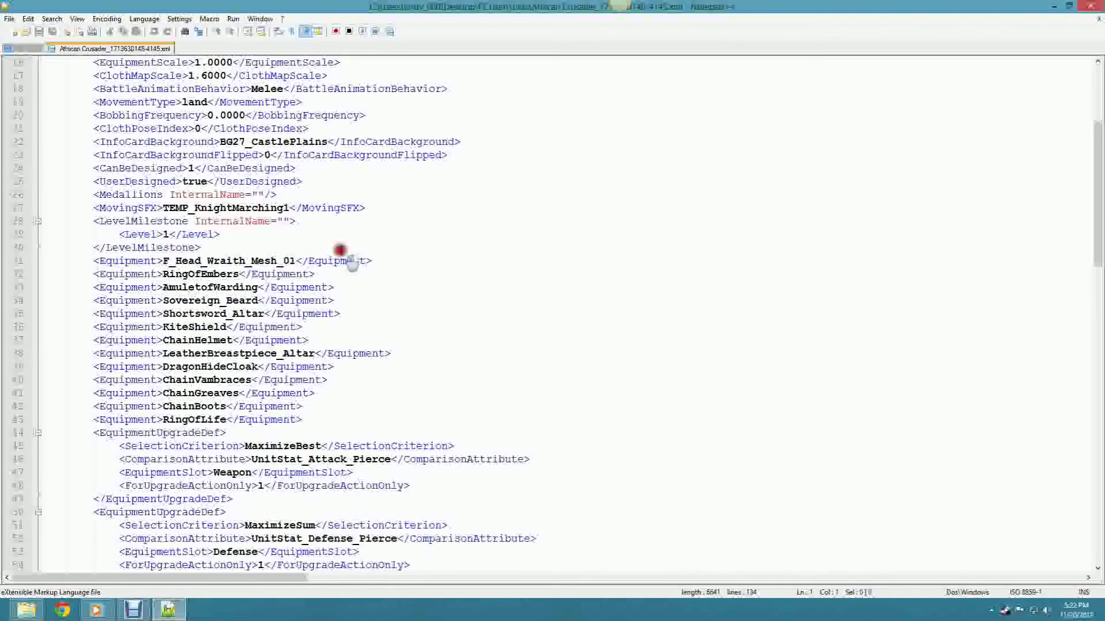
pyautogui.scroll(-3, 352, 262)
# Step: Highlight the equipment lines: ChainVambraces, ChainBoots, KiteShield, Shortsword_Altar and RingOfEmbers
pyautogui.click(186, 167)
pyautogui.click(185, 195)
pyautogui.click(194, 262)
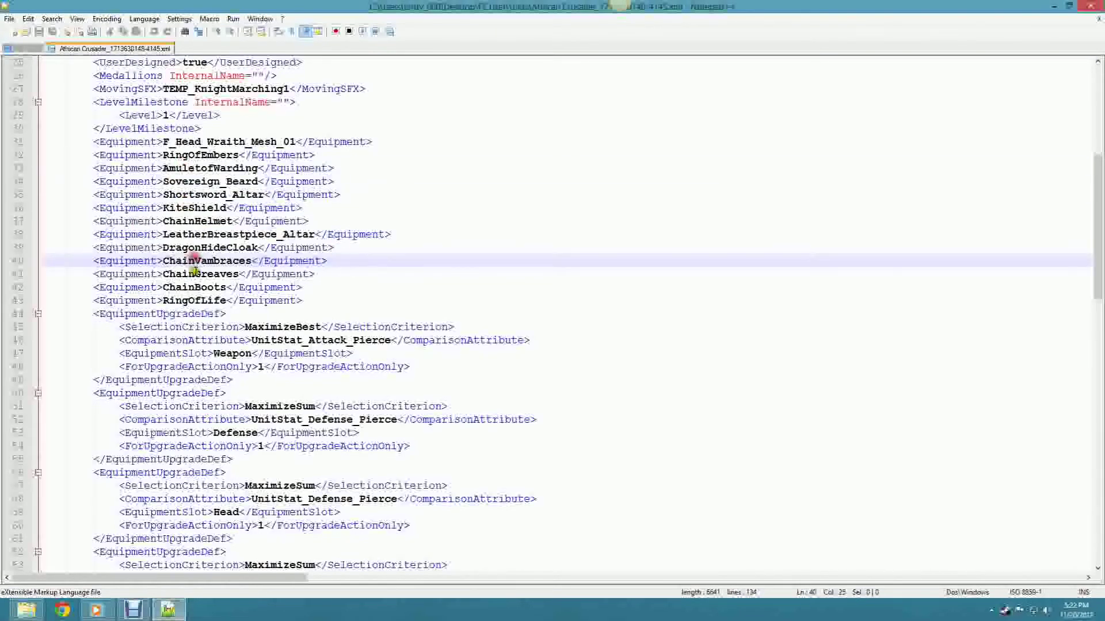
pyautogui.click(188, 287)
pyautogui.click(205, 208)
pyautogui.click(206, 194)
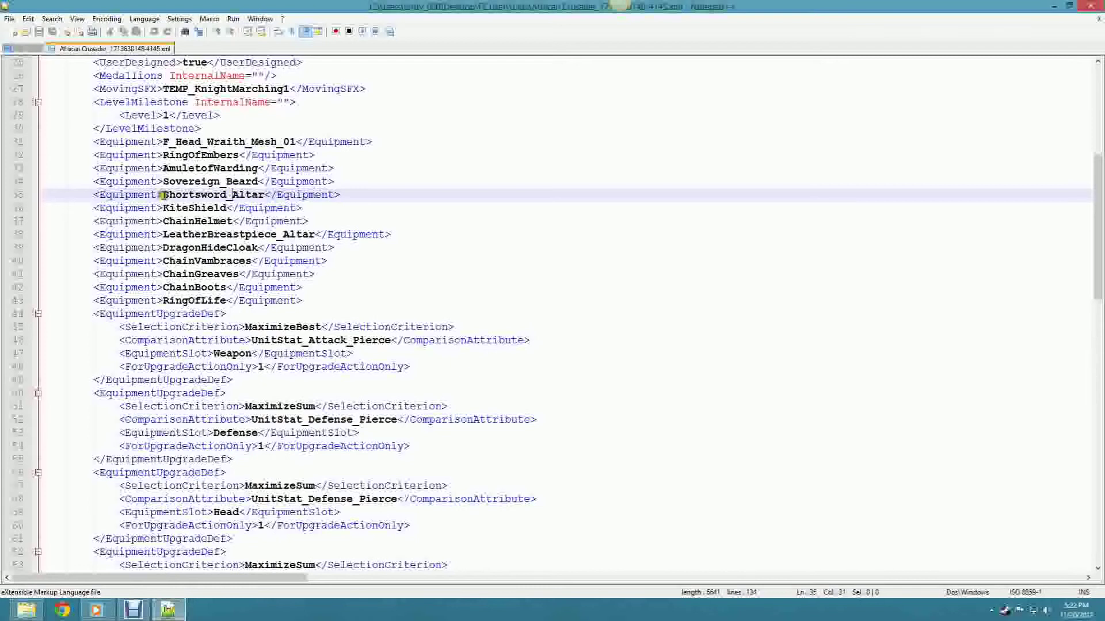
pyautogui.moveTo(162, 195); pyautogui.dragTo(228, 196)
pyautogui.click(236, 155)
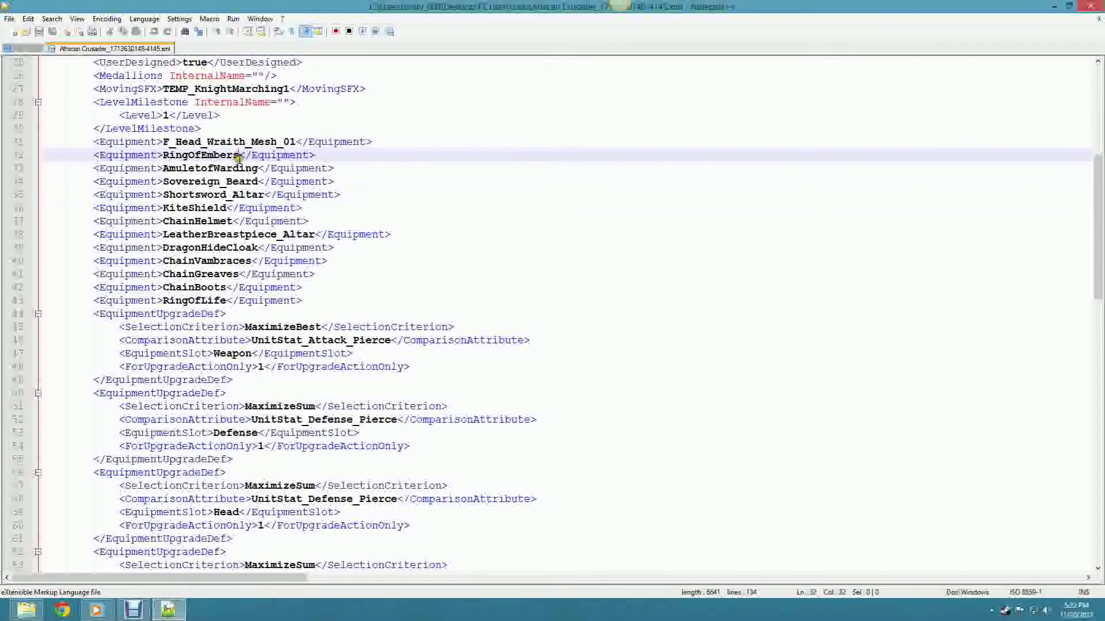
# Step: Close the Athican Crusader XML document in Notepad++
pyautogui.scroll(8, 236, 158)
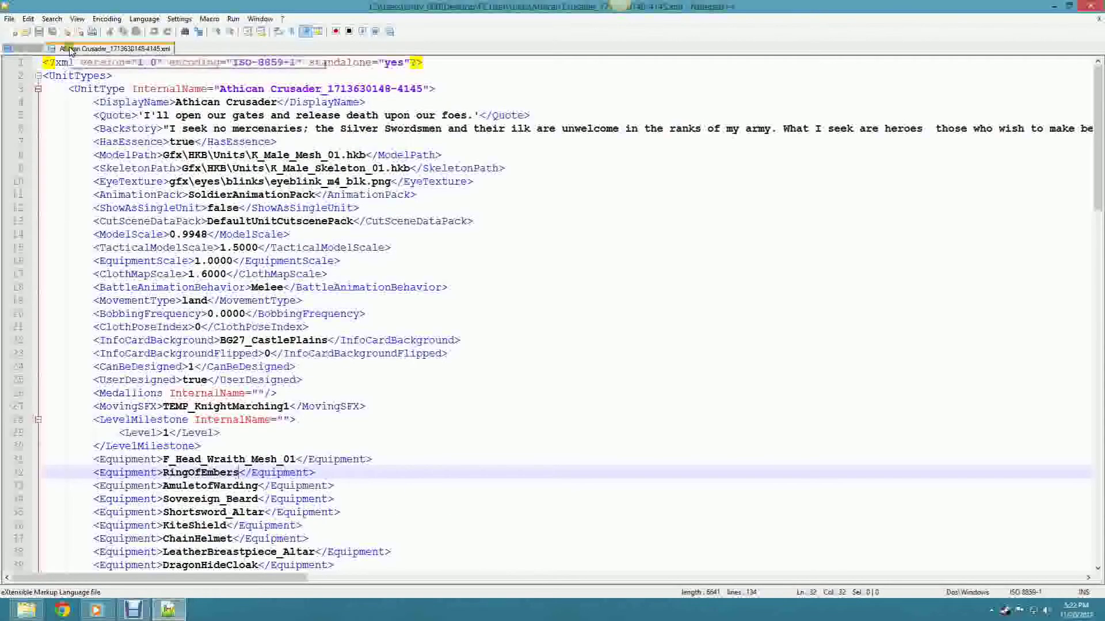
pyautogui.rightClick(61, 48)
pyautogui.click(86, 55)
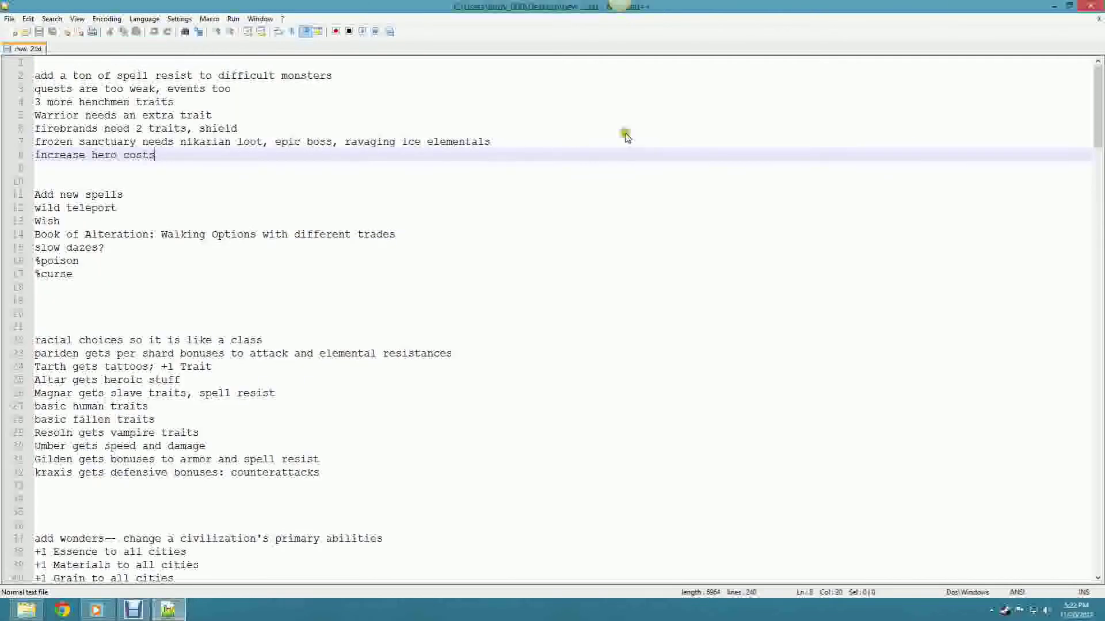
# Step: Minimize Notepad++ and browse the Units list, selecting a Bowmen unit file
pyautogui.click(1046, 8)
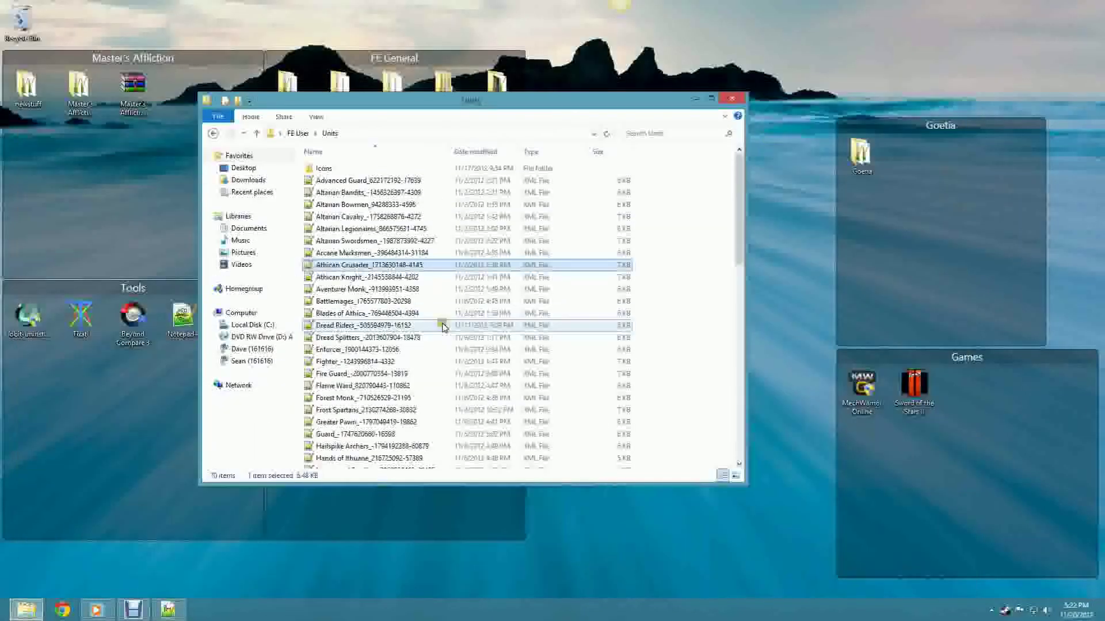
pyautogui.click(401, 204)
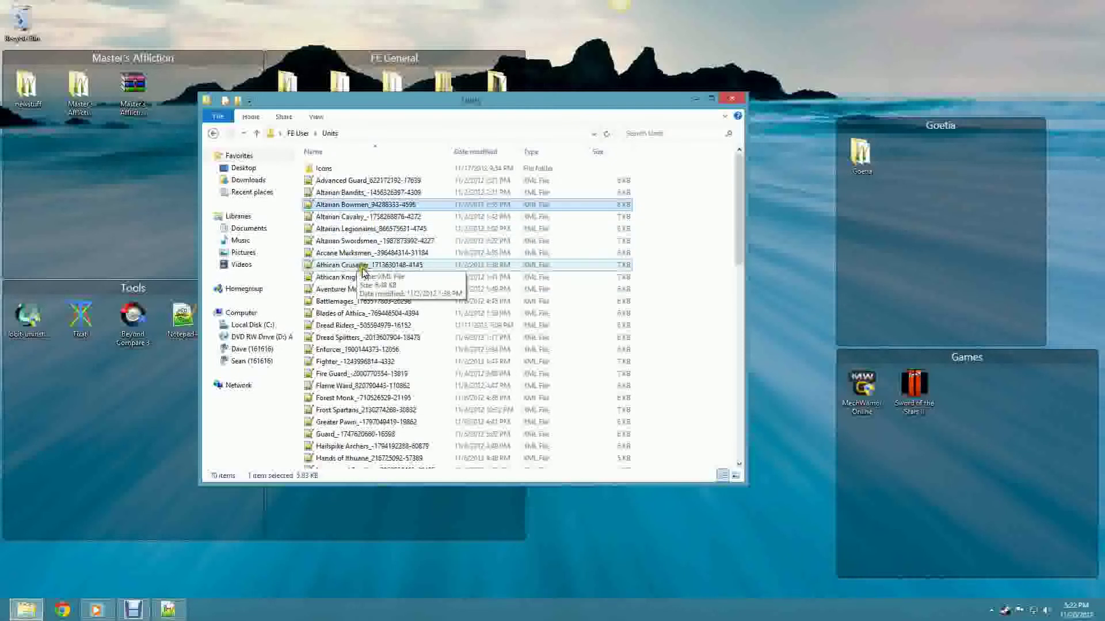
pyautogui.scroll(-1, 359, 259)
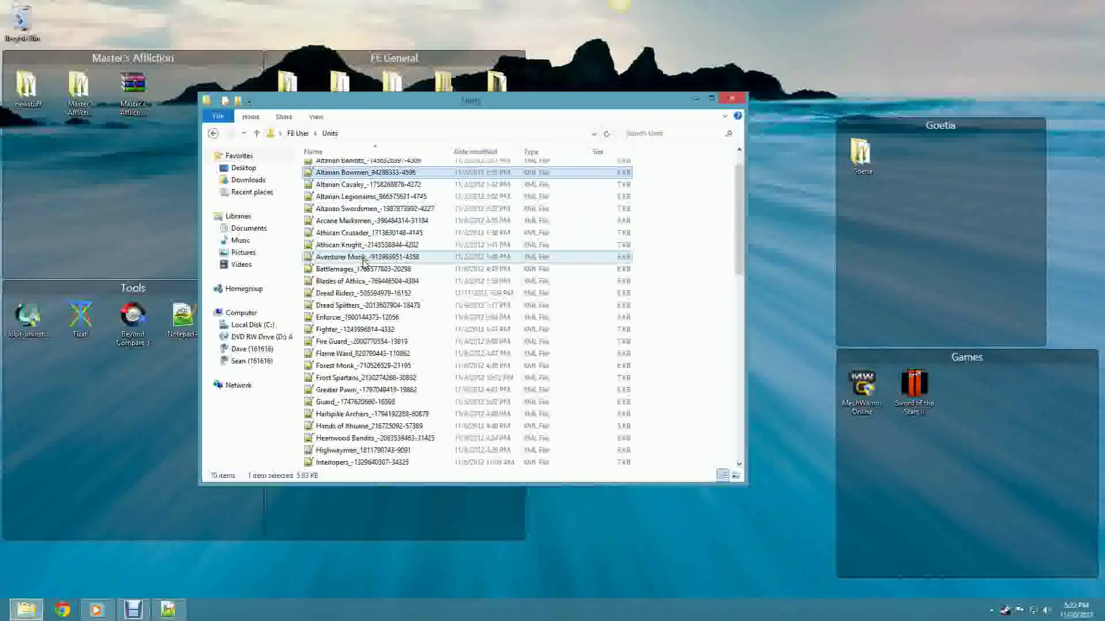
pyautogui.scroll(-13, 327, 196)
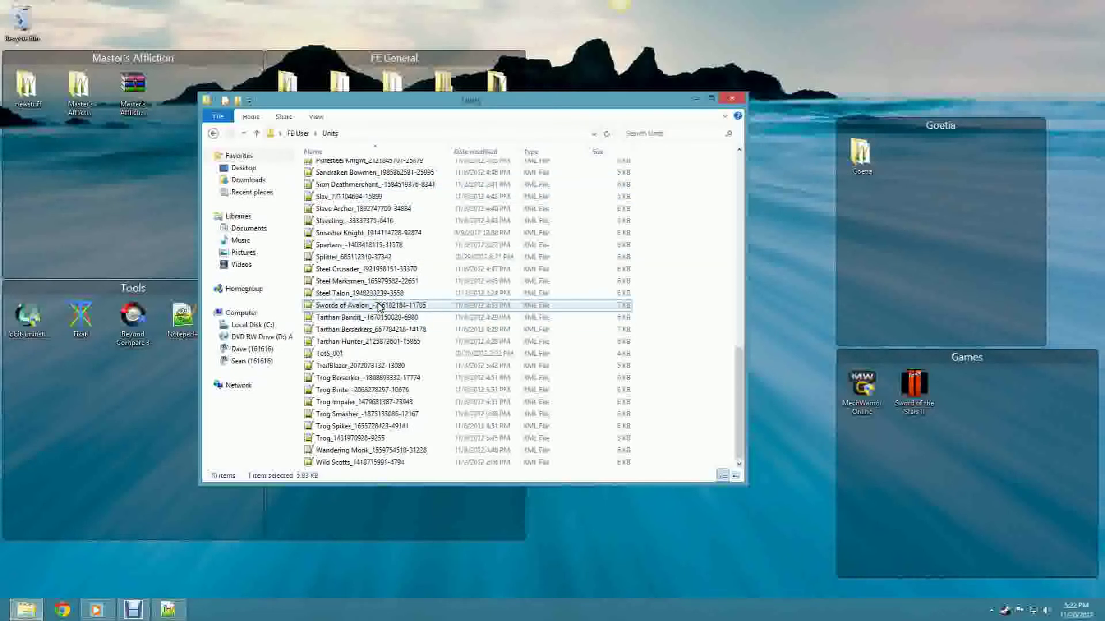
pyautogui.scroll(6, 380, 308)
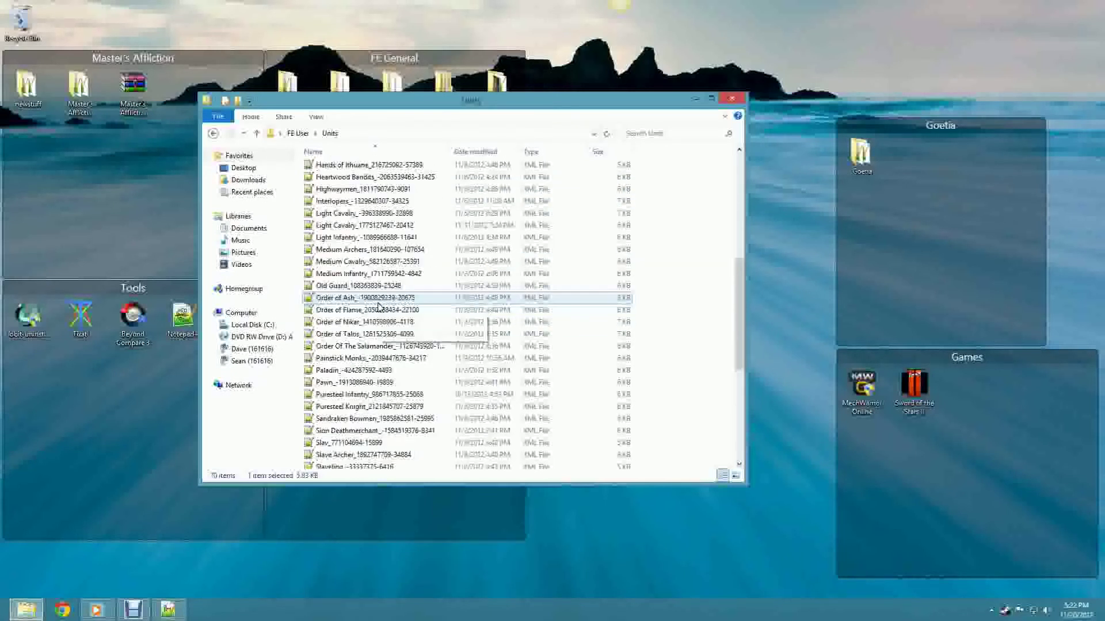
pyautogui.scroll(-6, 362, 293)
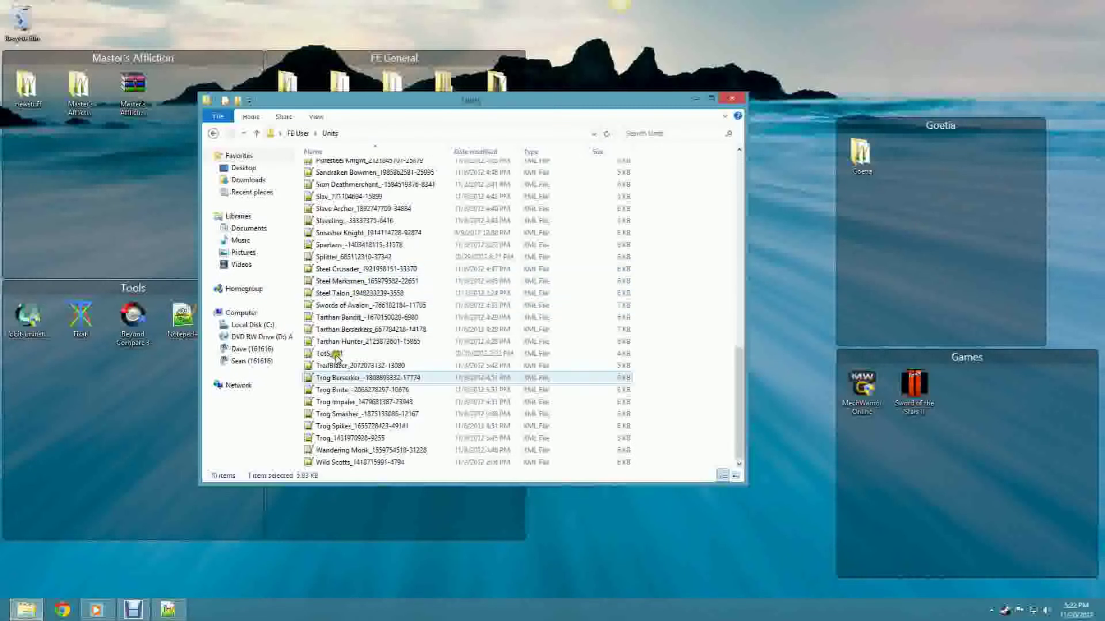
pyautogui.scroll(14, 374, 302)
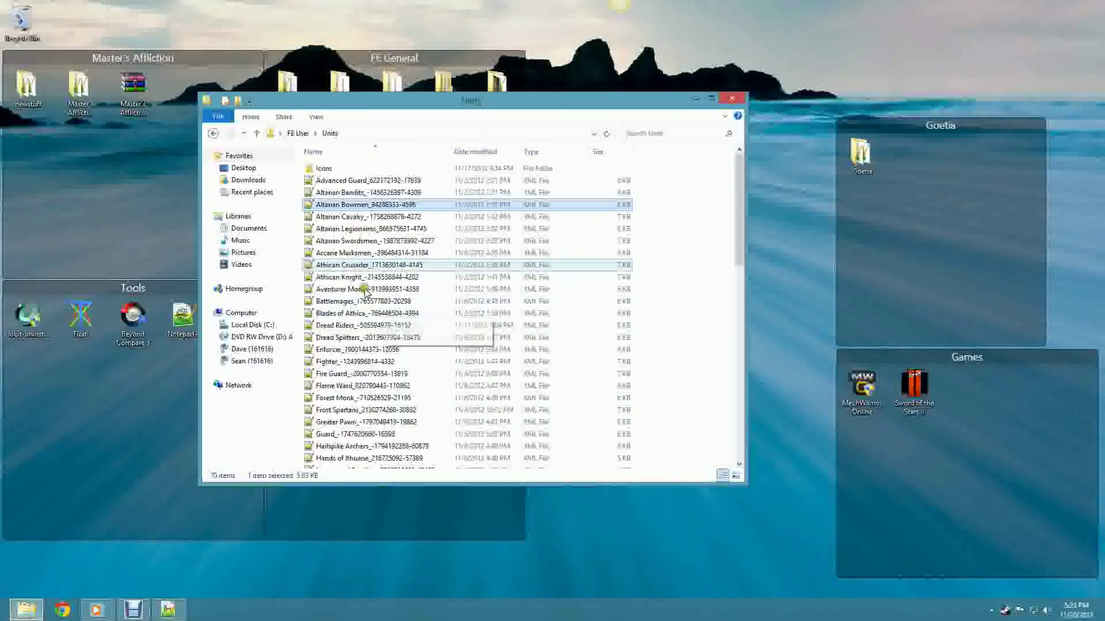
# Step: Select the Altanan Swordsmen, Athican Knight, Dread Riders and Arcane Marksmen files, then return to FE User
pyautogui.click(370, 240)
pyautogui.click(395, 277)
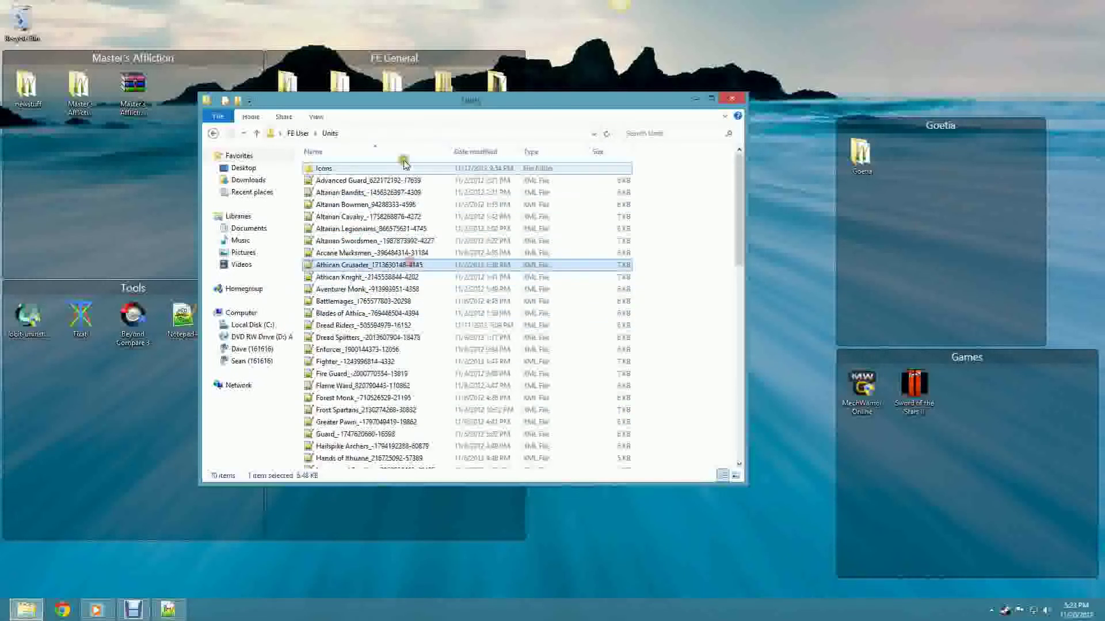
pyautogui.click(401, 242)
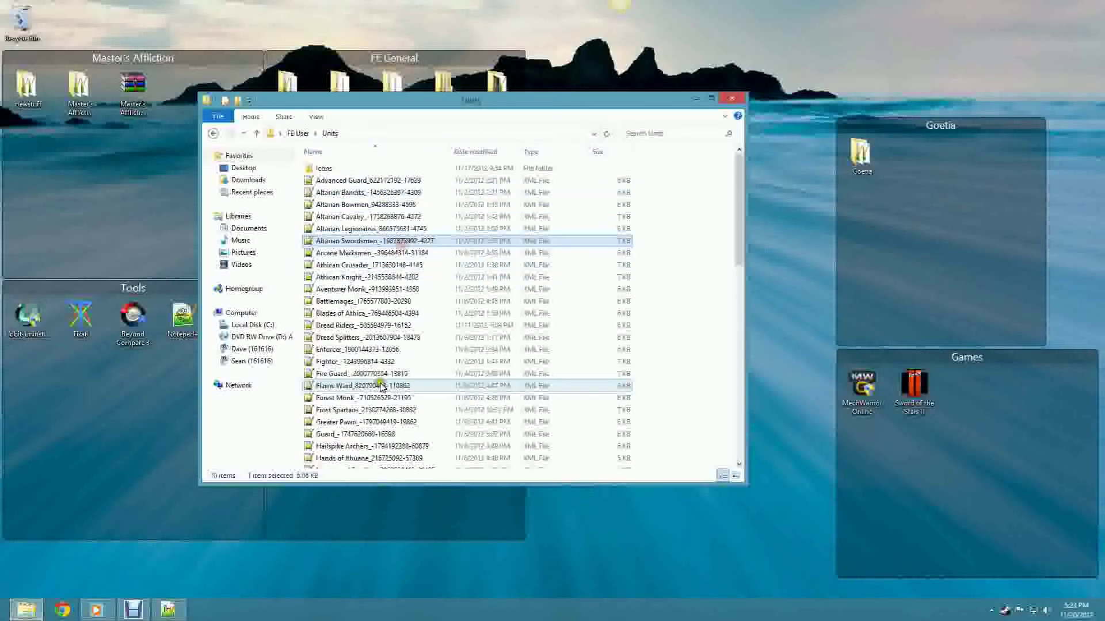
pyautogui.scroll(-15, 377, 374)
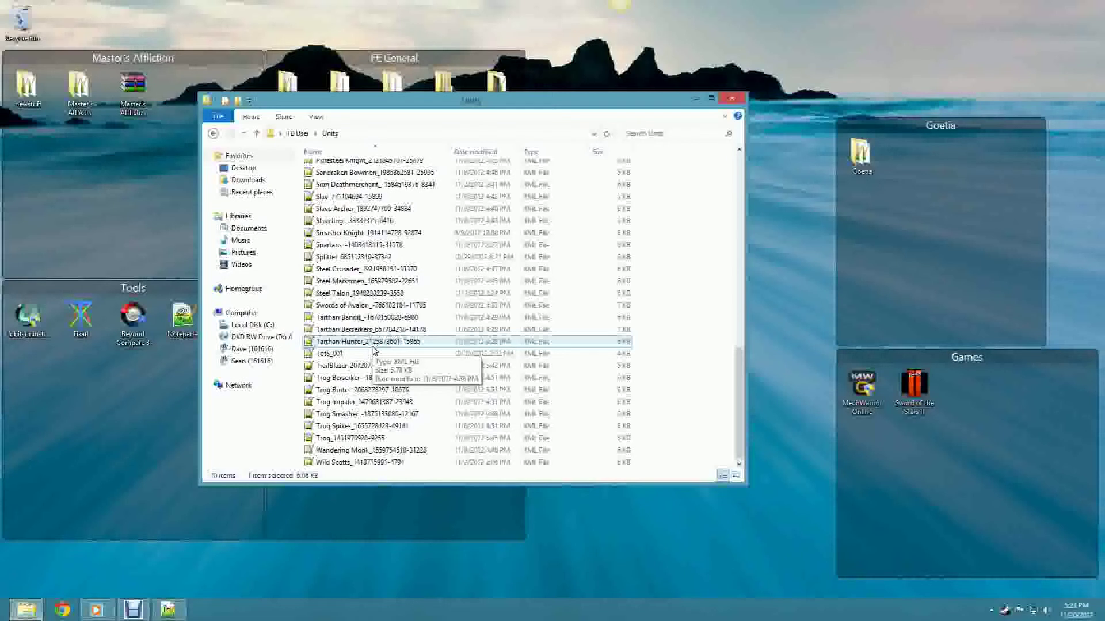
pyautogui.scroll(15, 390, 345)
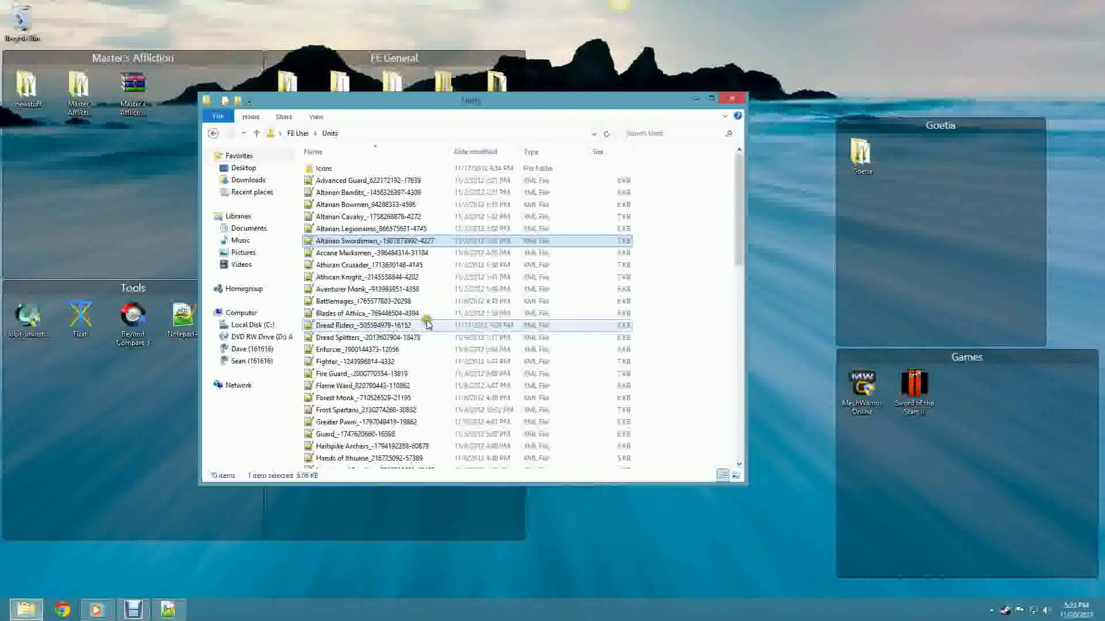
pyautogui.click(377, 326)
pyautogui.click(378, 255)
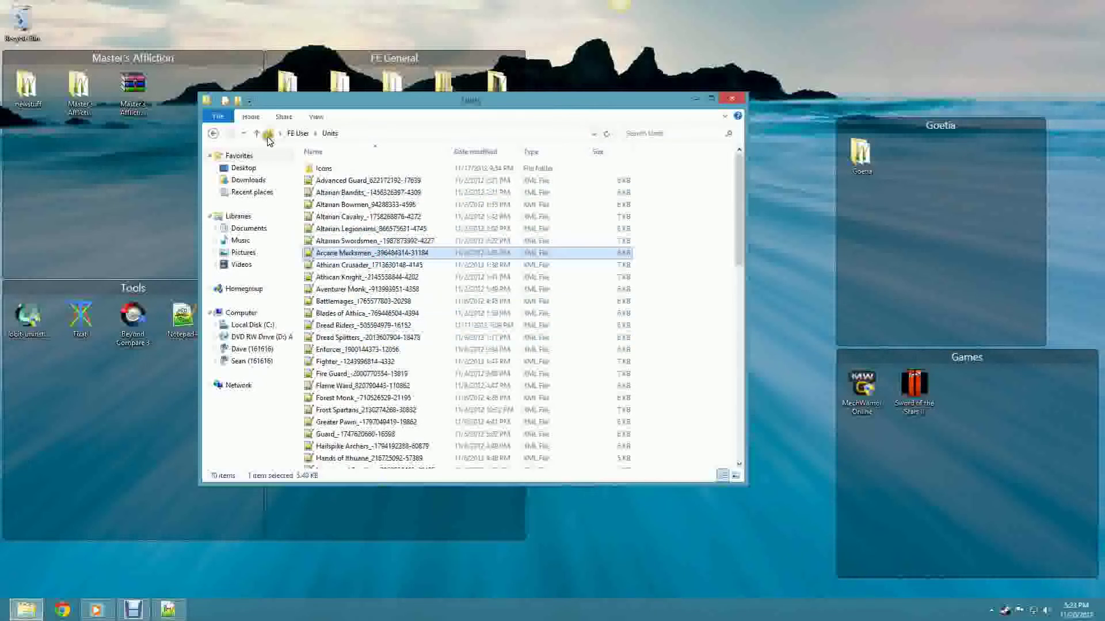
pyautogui.click(215, 136)
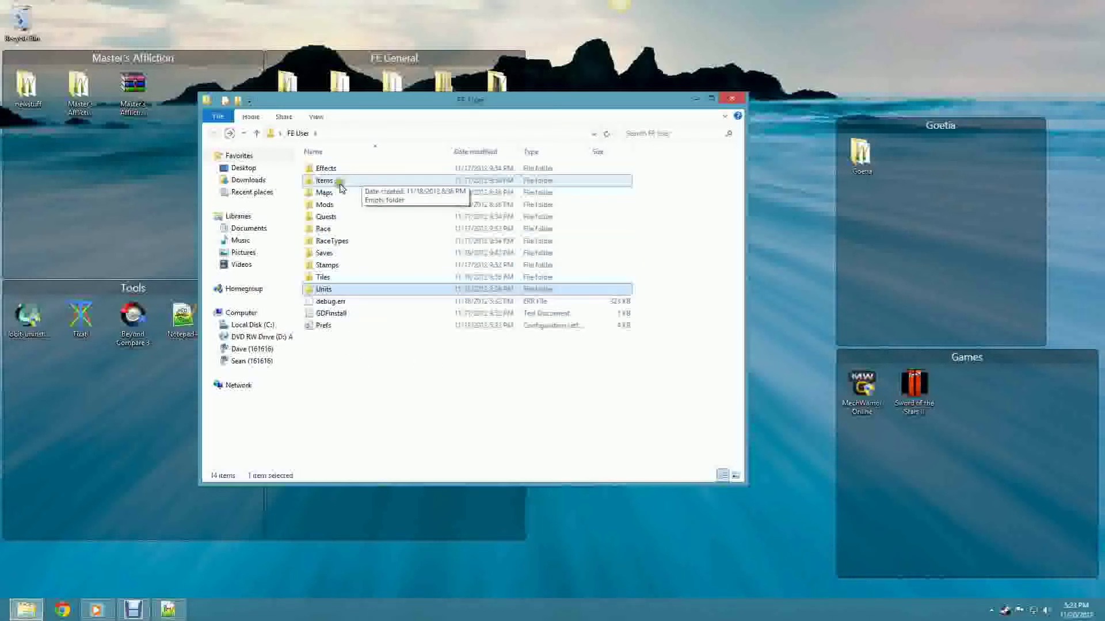
# Step: Open the Maps folder, select the Pirrod map file, and return to FE User
pyautogui.doubleClick(365, 192)
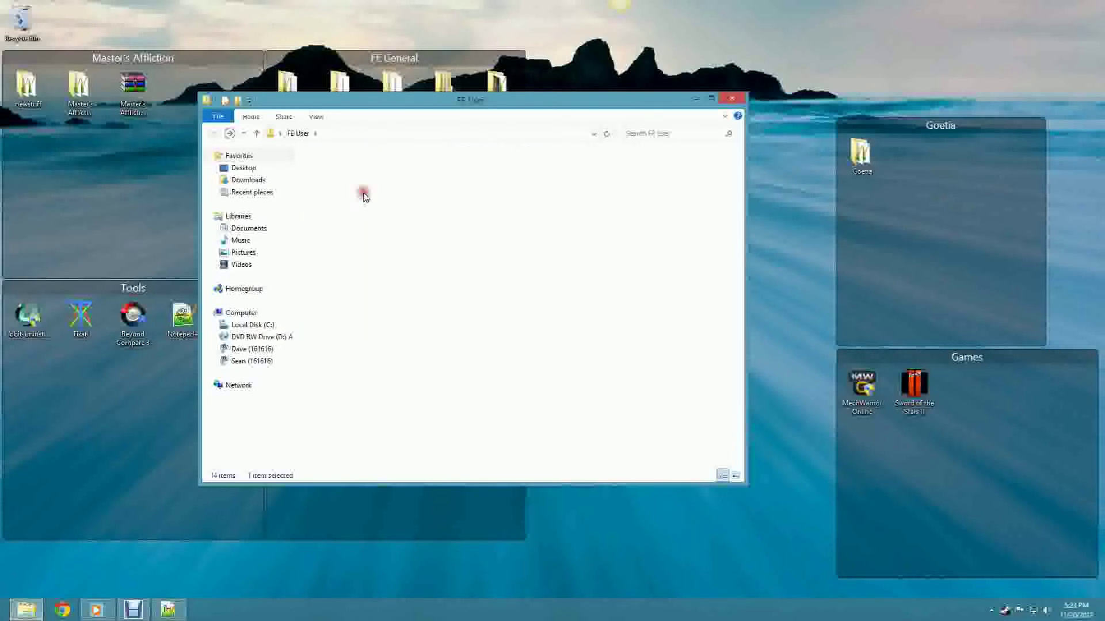
pyautogui.click(386, 180)
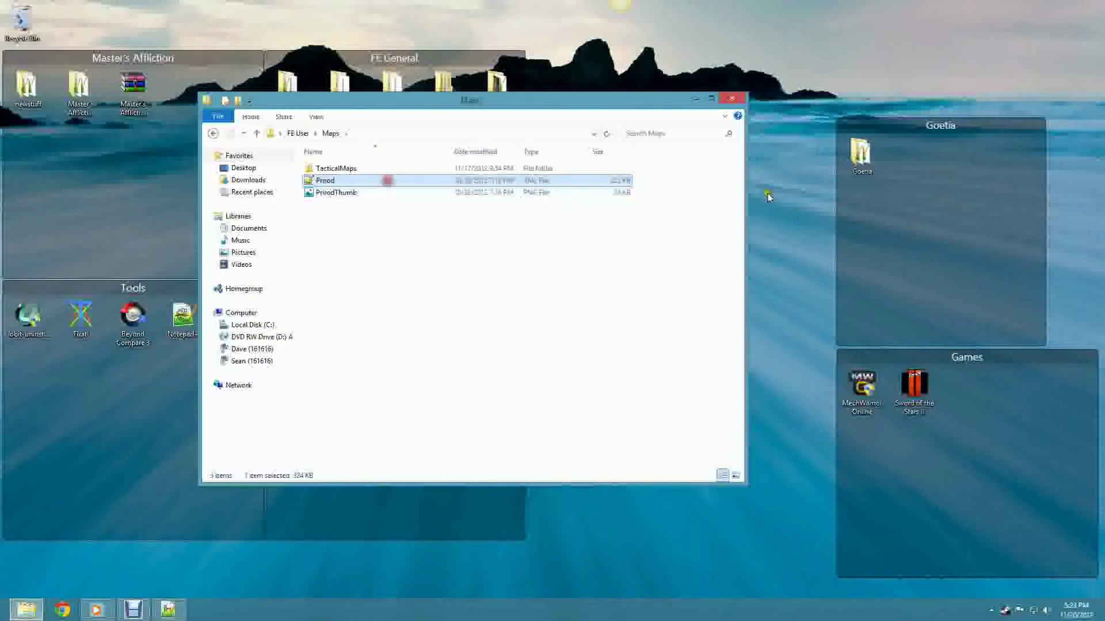
pyautogui.moveTo(346, 99); pyautogui.dragTo(442, 113)
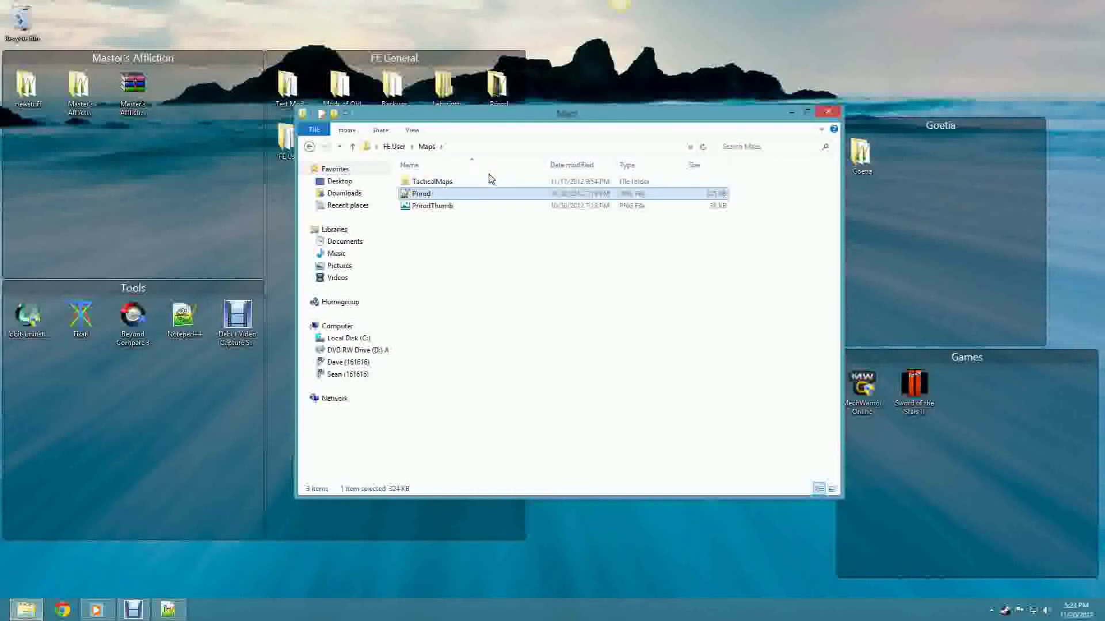
pyautogui.click(90, 95)
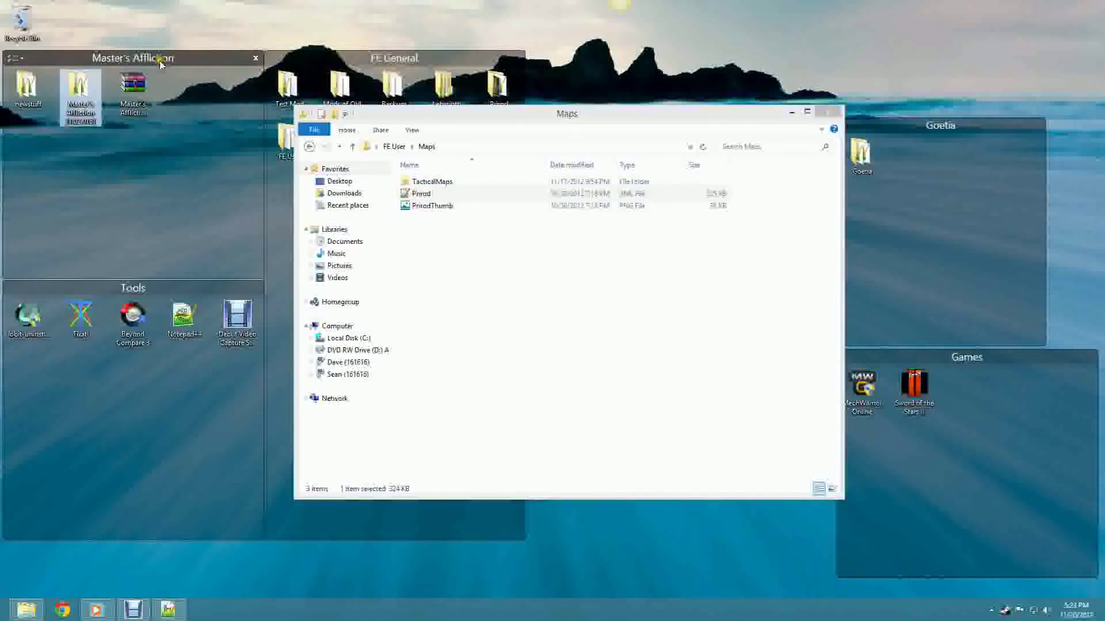
pyautogui.click(431, 243)
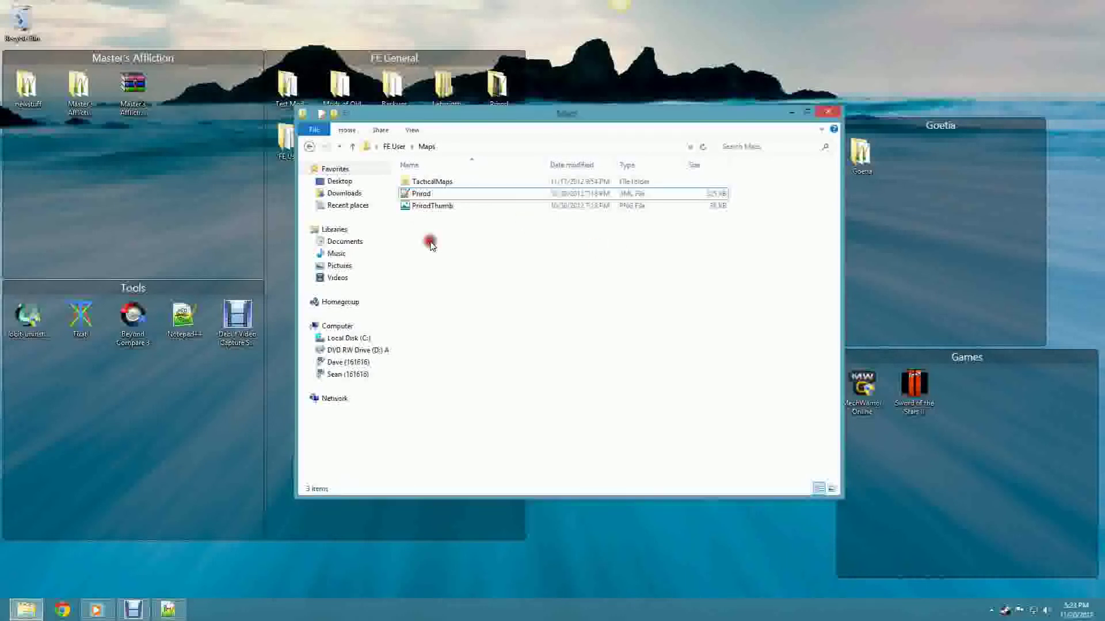
pyautogui.click(335, 146)
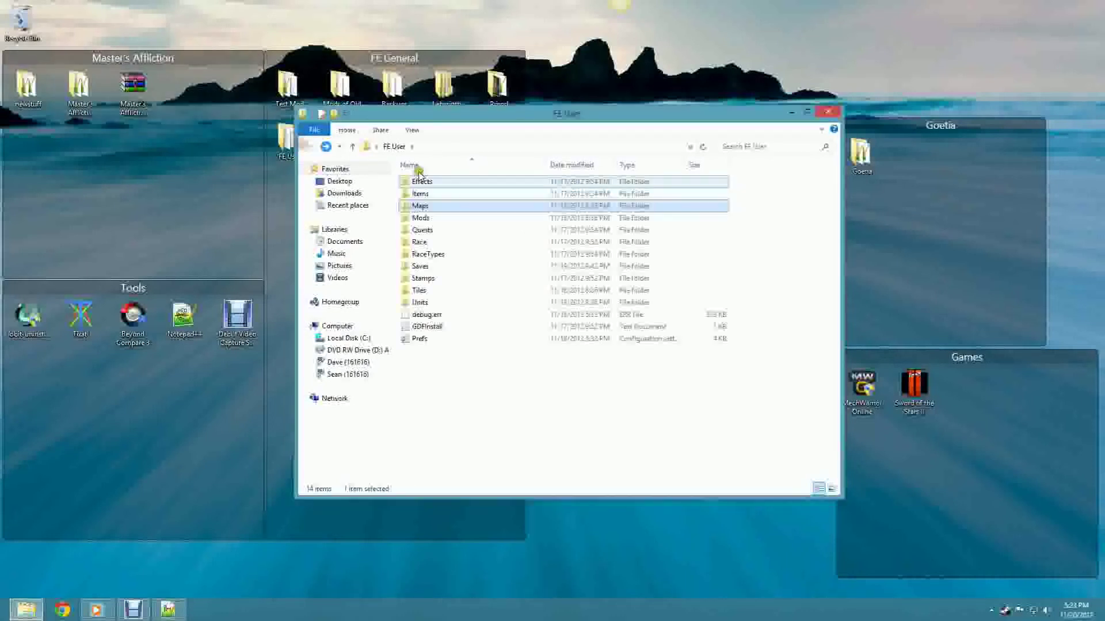
# Step: Briefly reopen the Mods folder, then go back to FE User
pyautogui.click(447, 360)
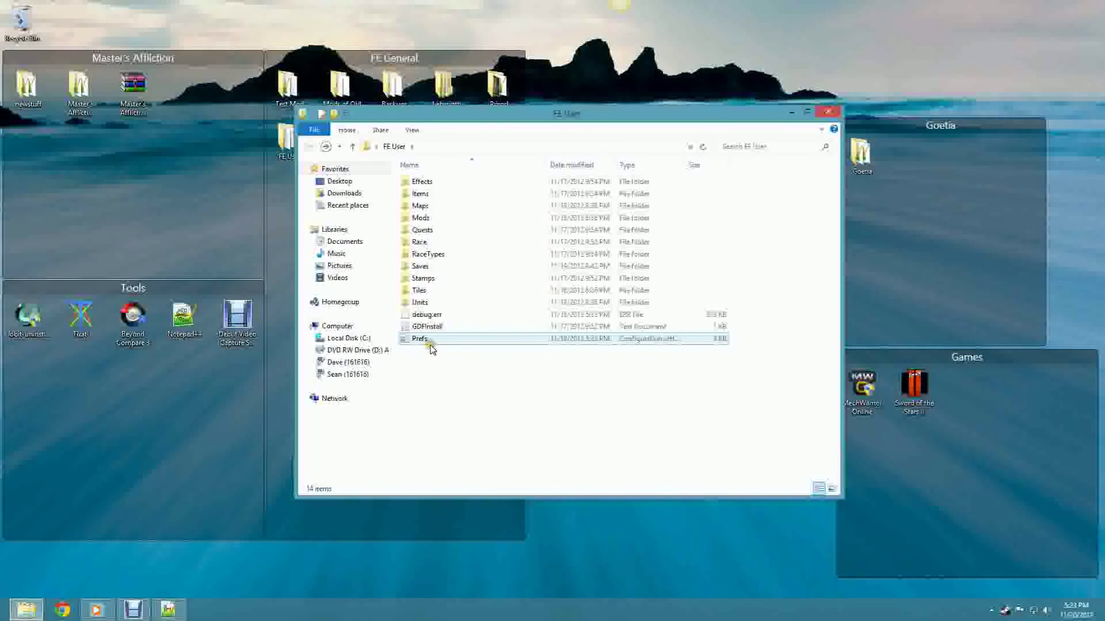
pyautogui.doubleClick(446, 218)
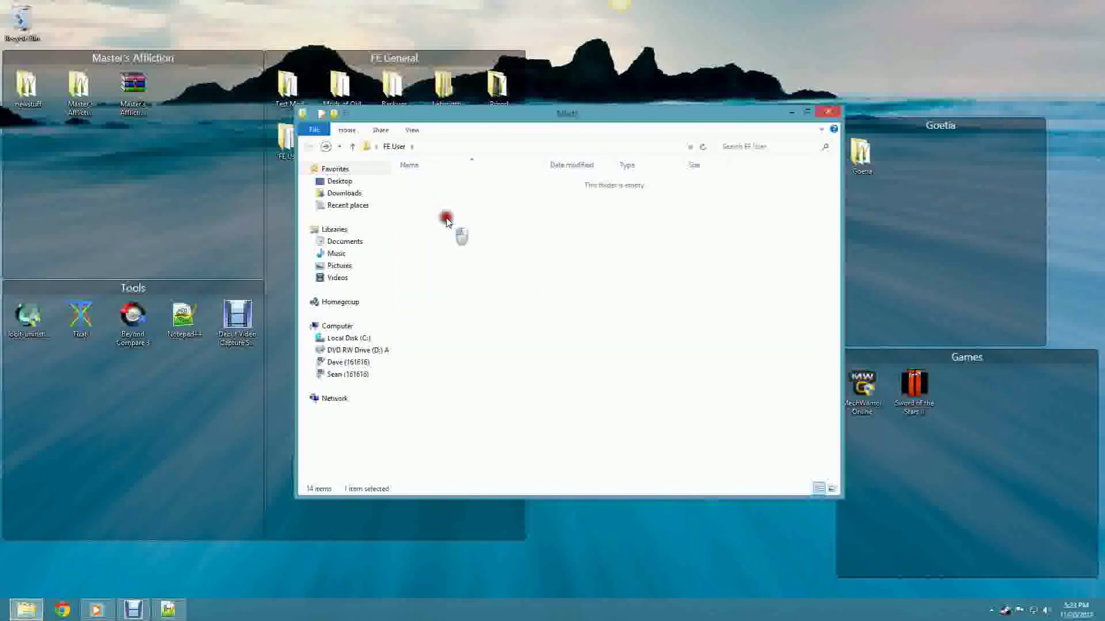
pyautogui.click(466, 274)
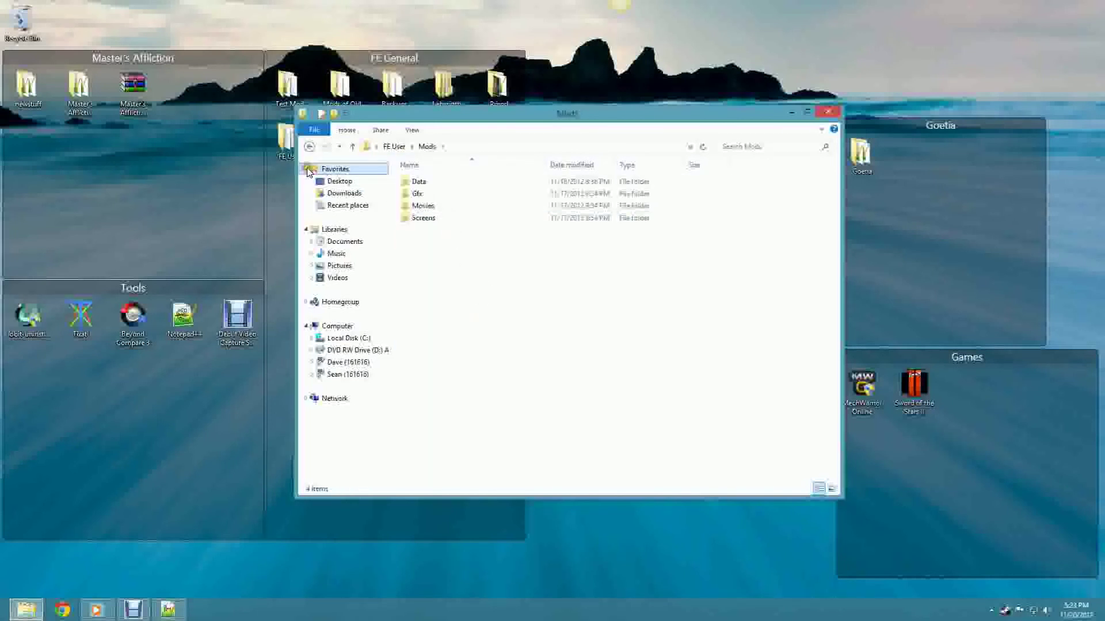
pyautogui.click(310, 147)
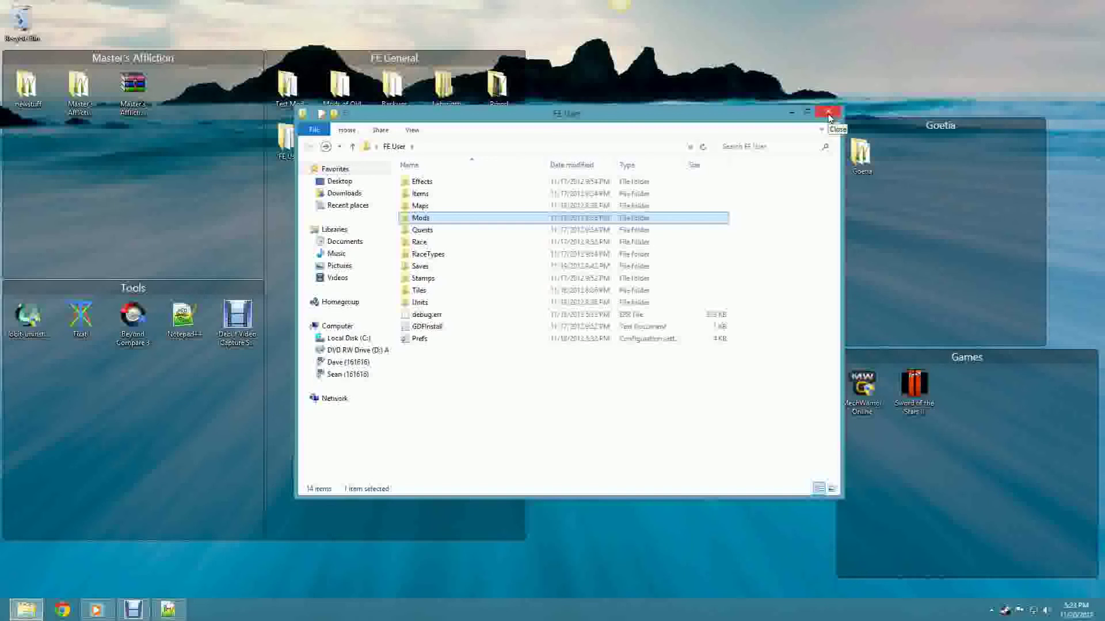
# Step: Close the FE User window and restore the Debut Video Capture recorder from the taskbar
pyautogui.click(828, 115)
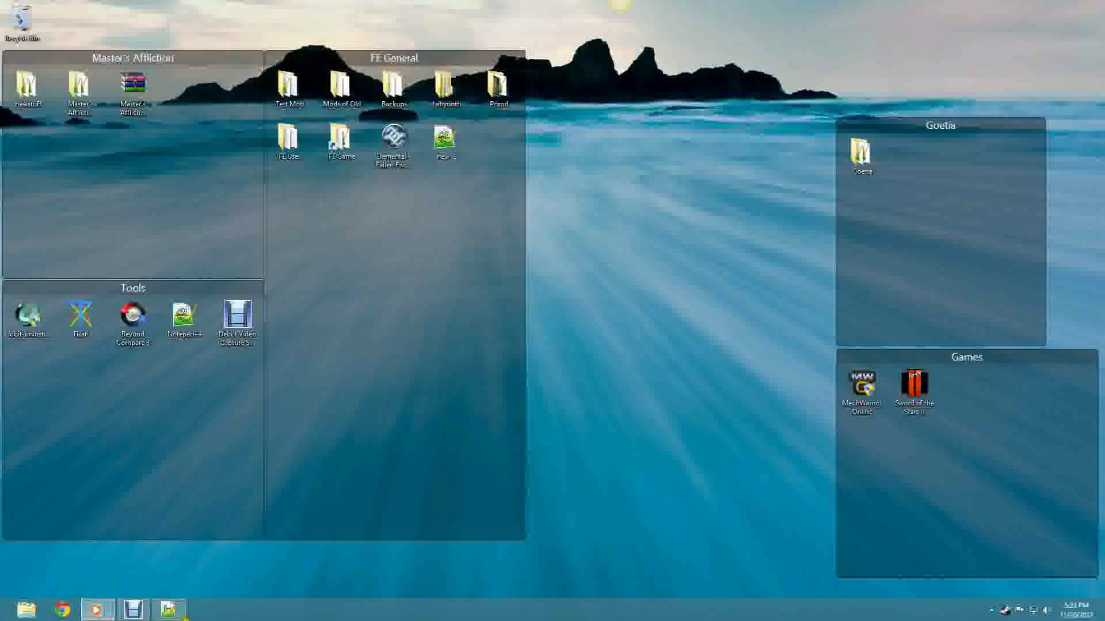
pyautogui.moveTo(132, 611)
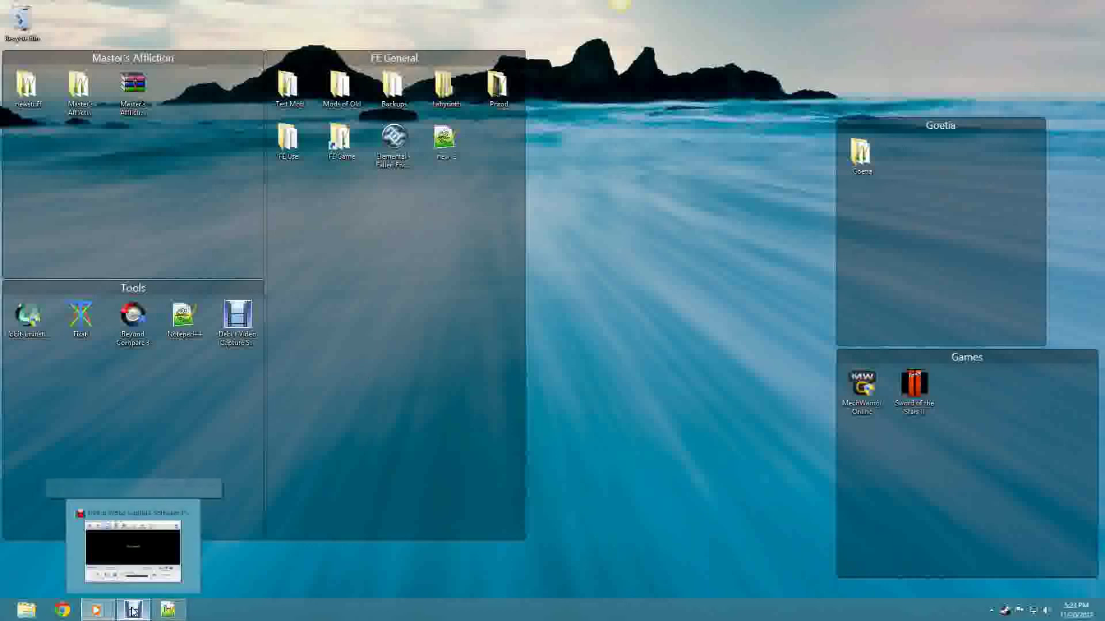
pyautogui.click(81, 512)
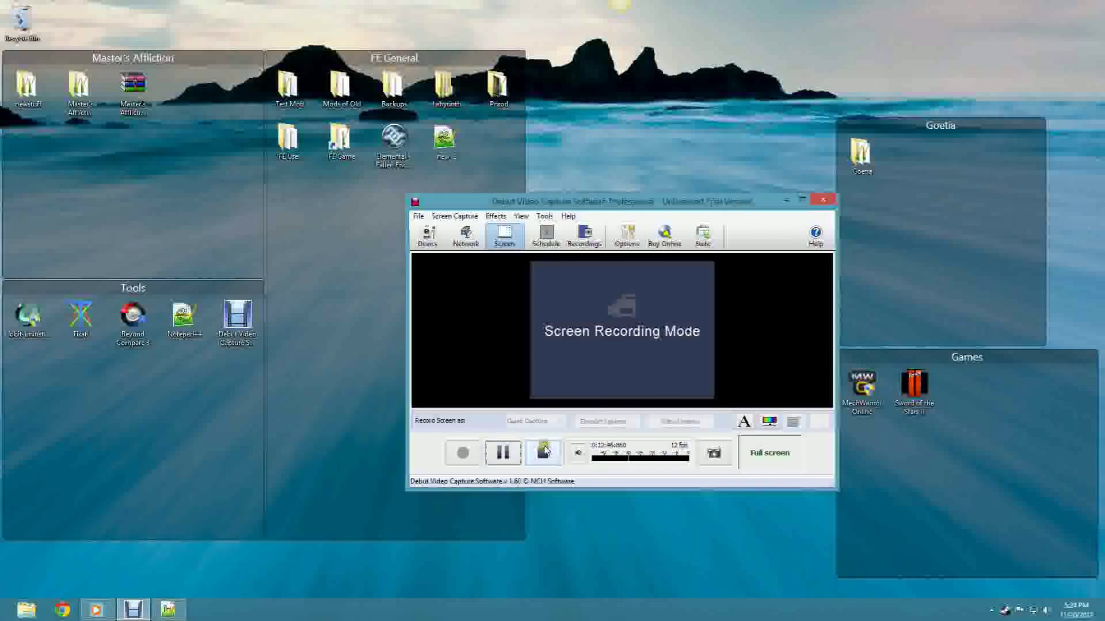